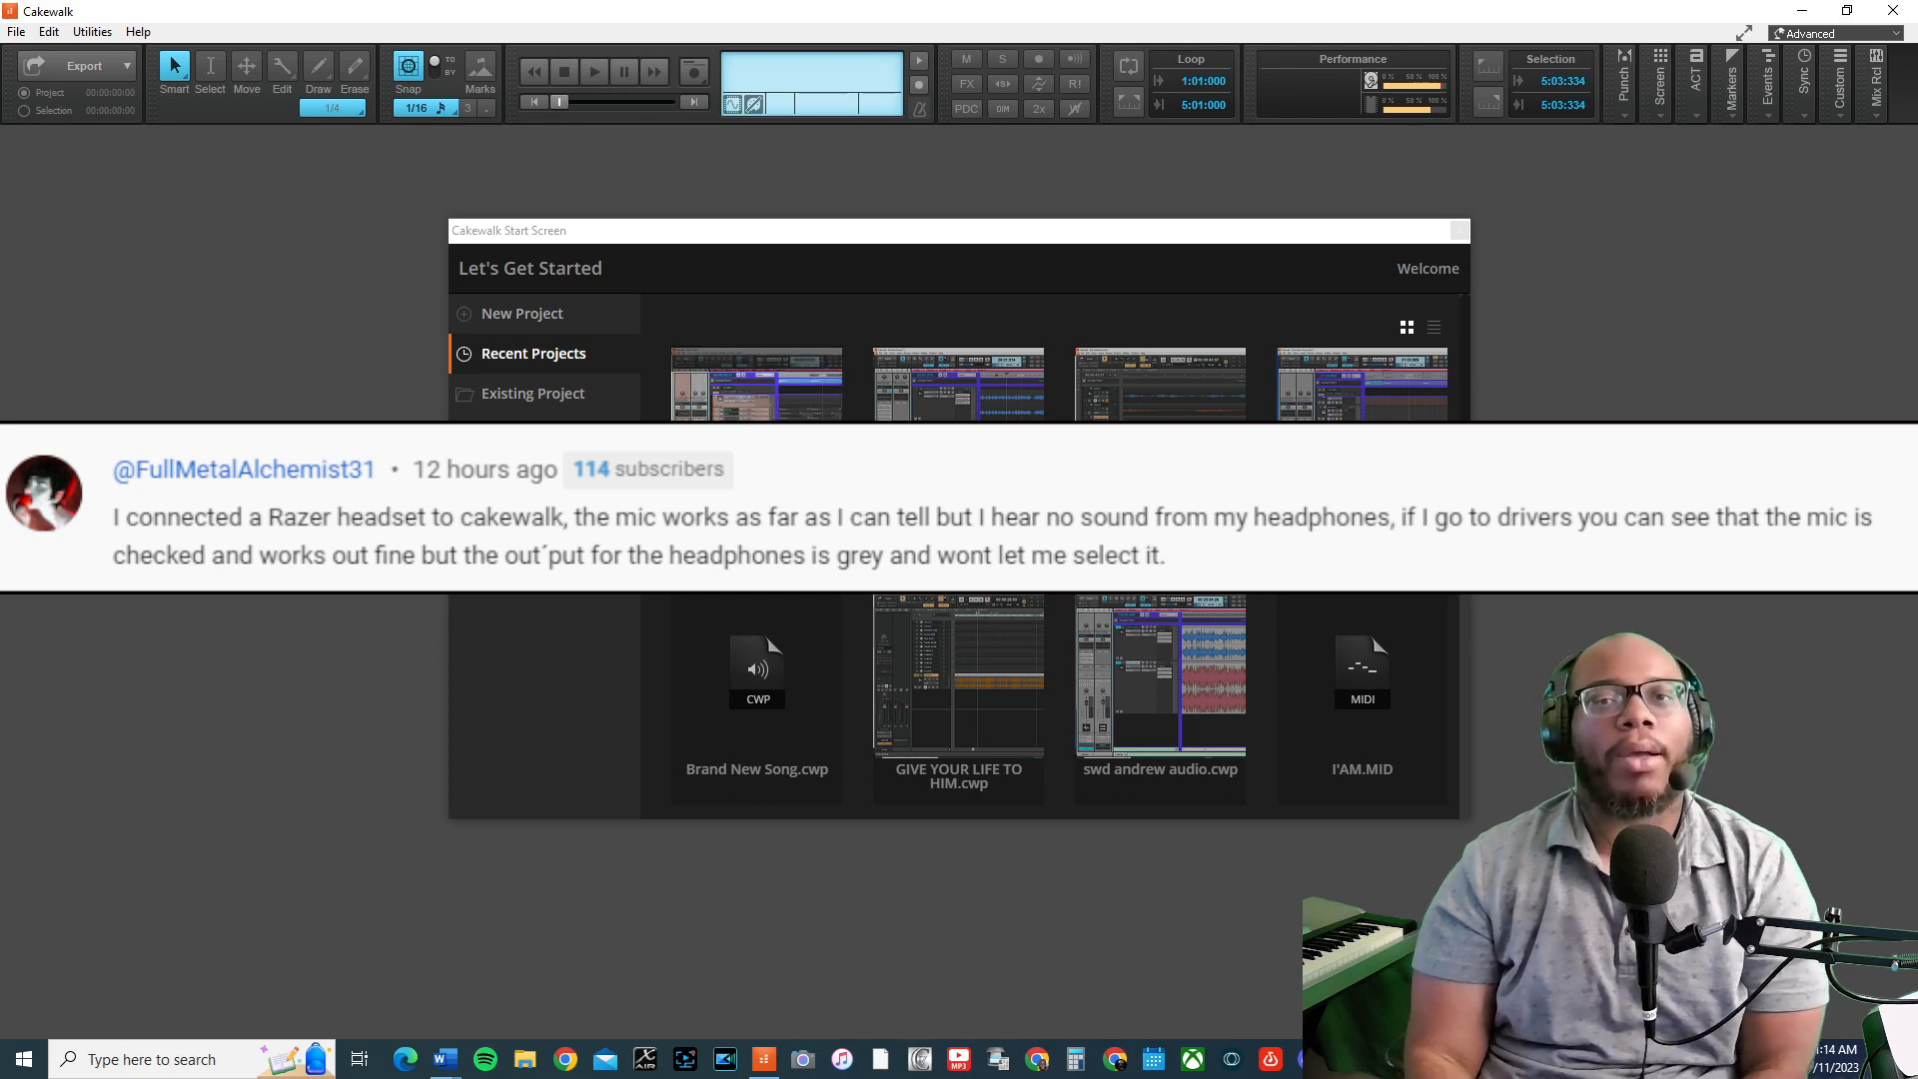
Create a new project from the template with the sheet-music thumbnail
click(574, 318)
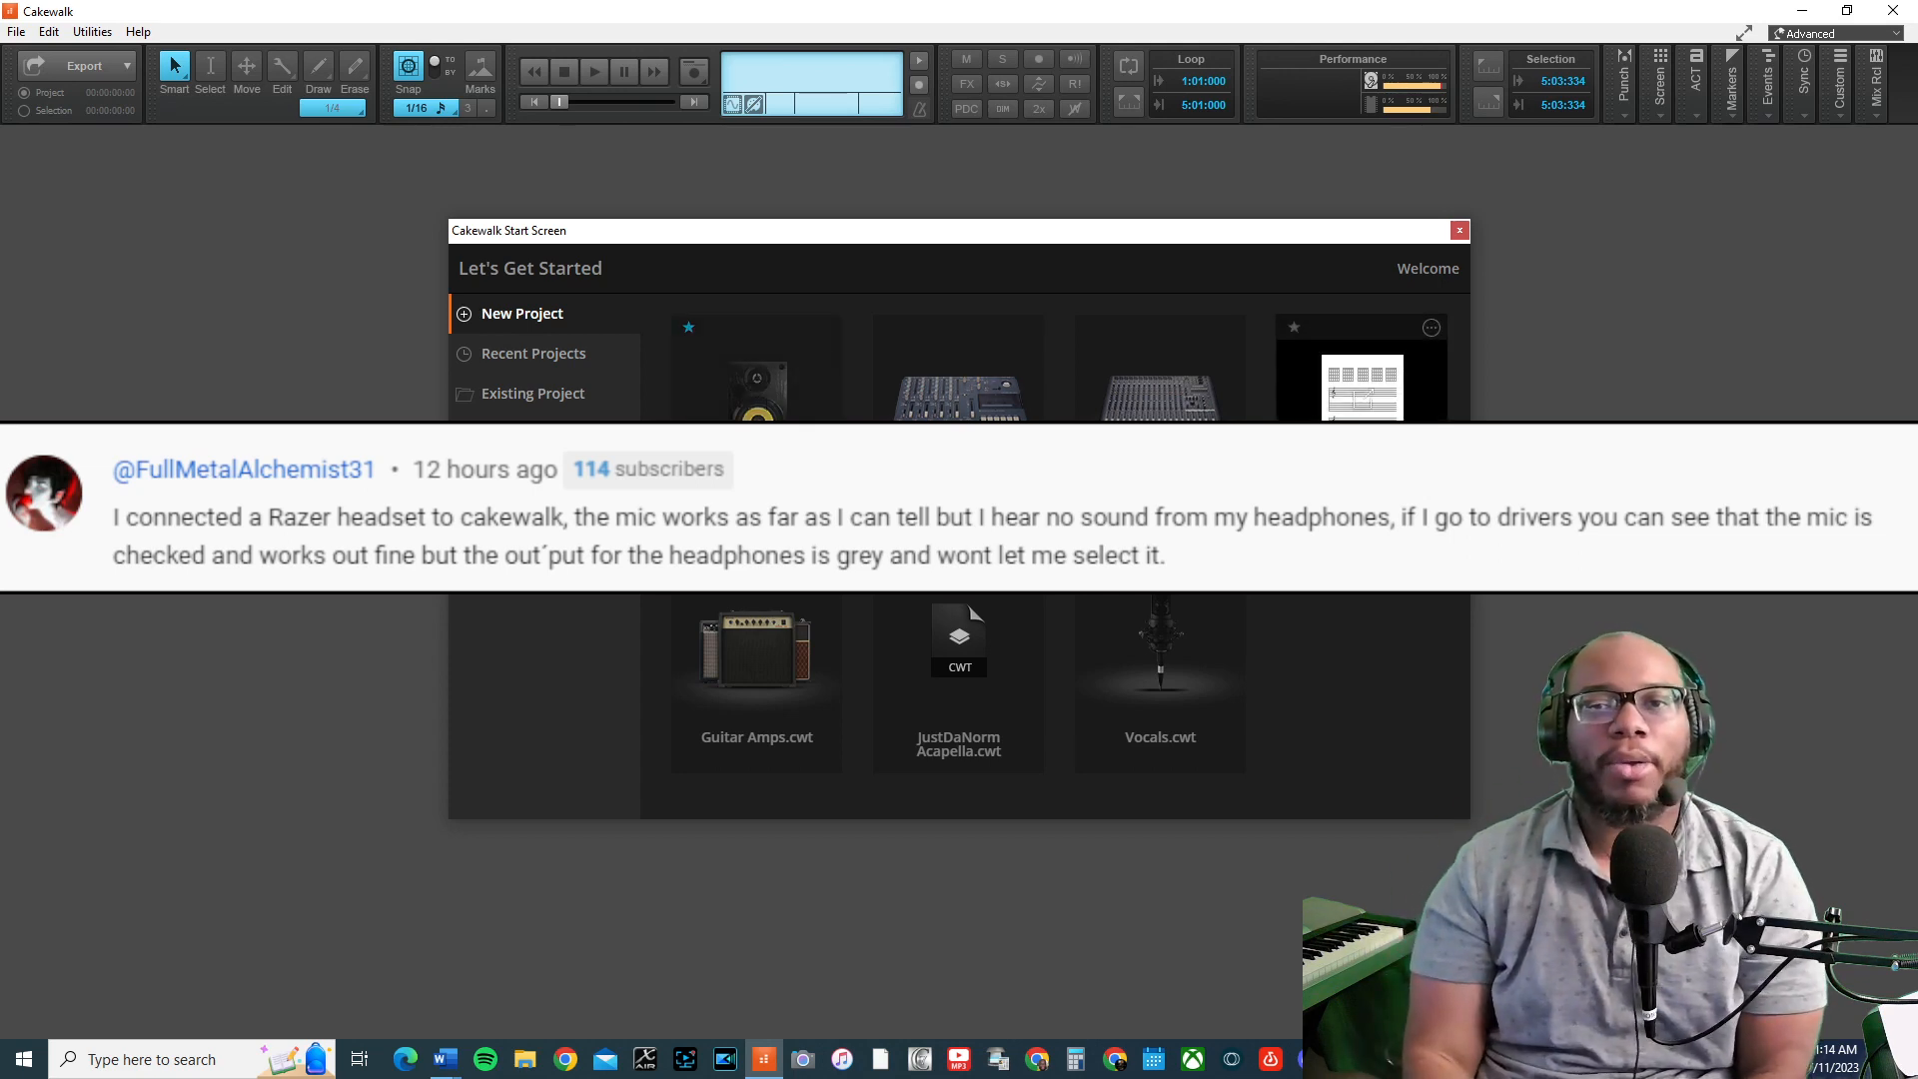
click(1362, 436)
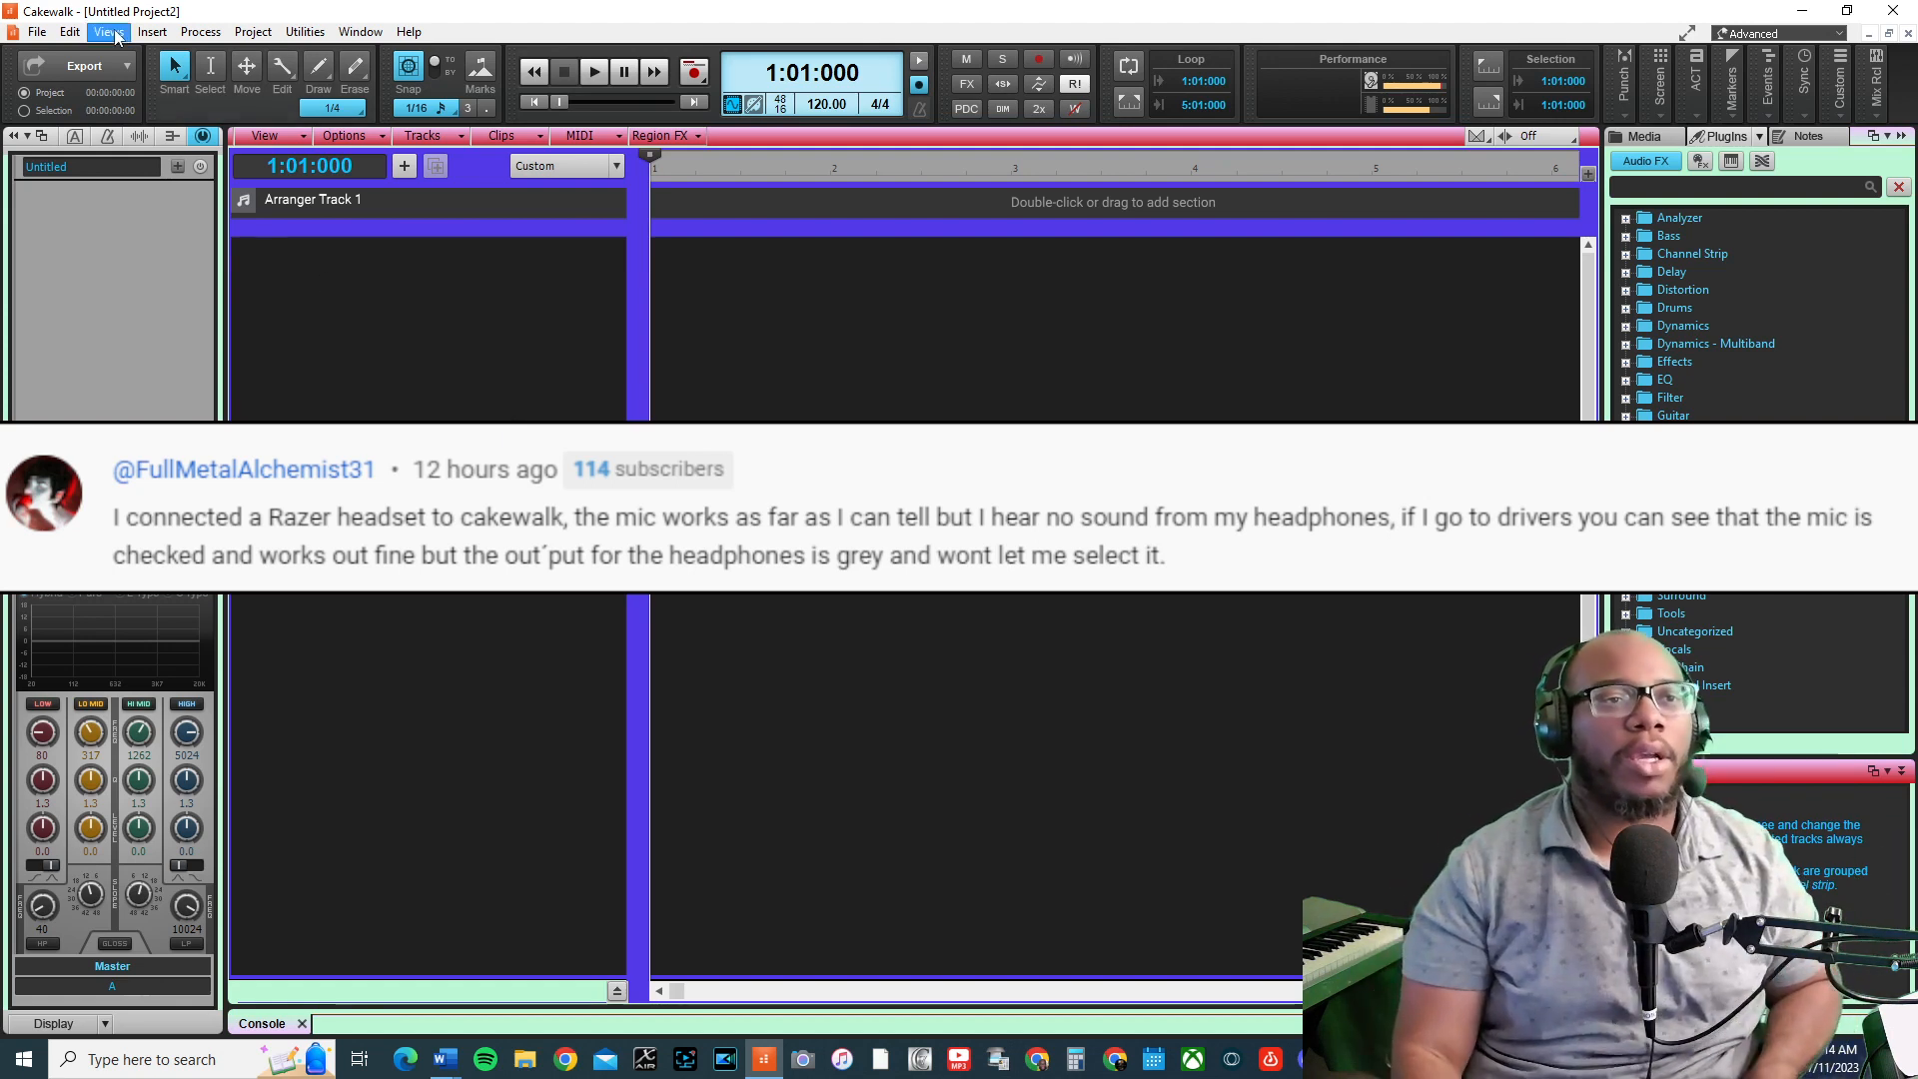
Open the audio device preferences and look through the available input and output drivers
click(70, 31)
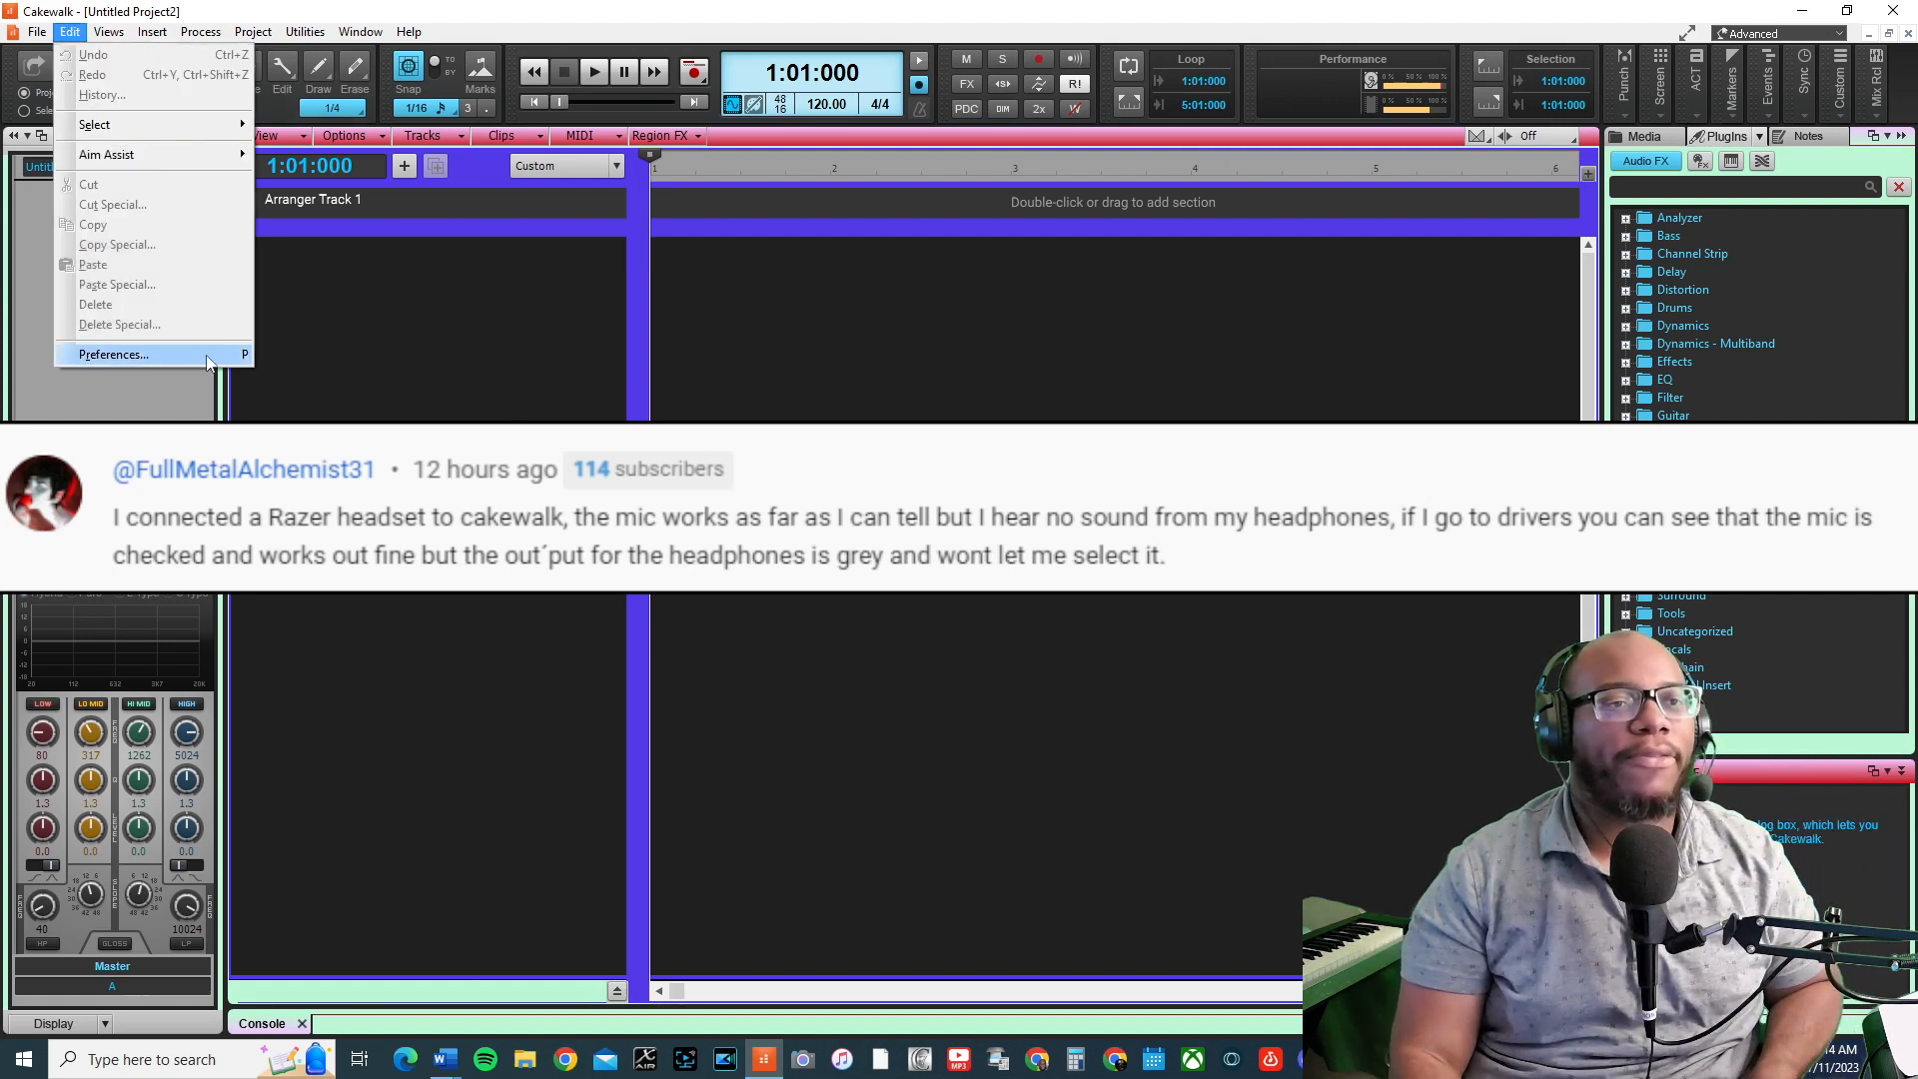
click(115, 354)
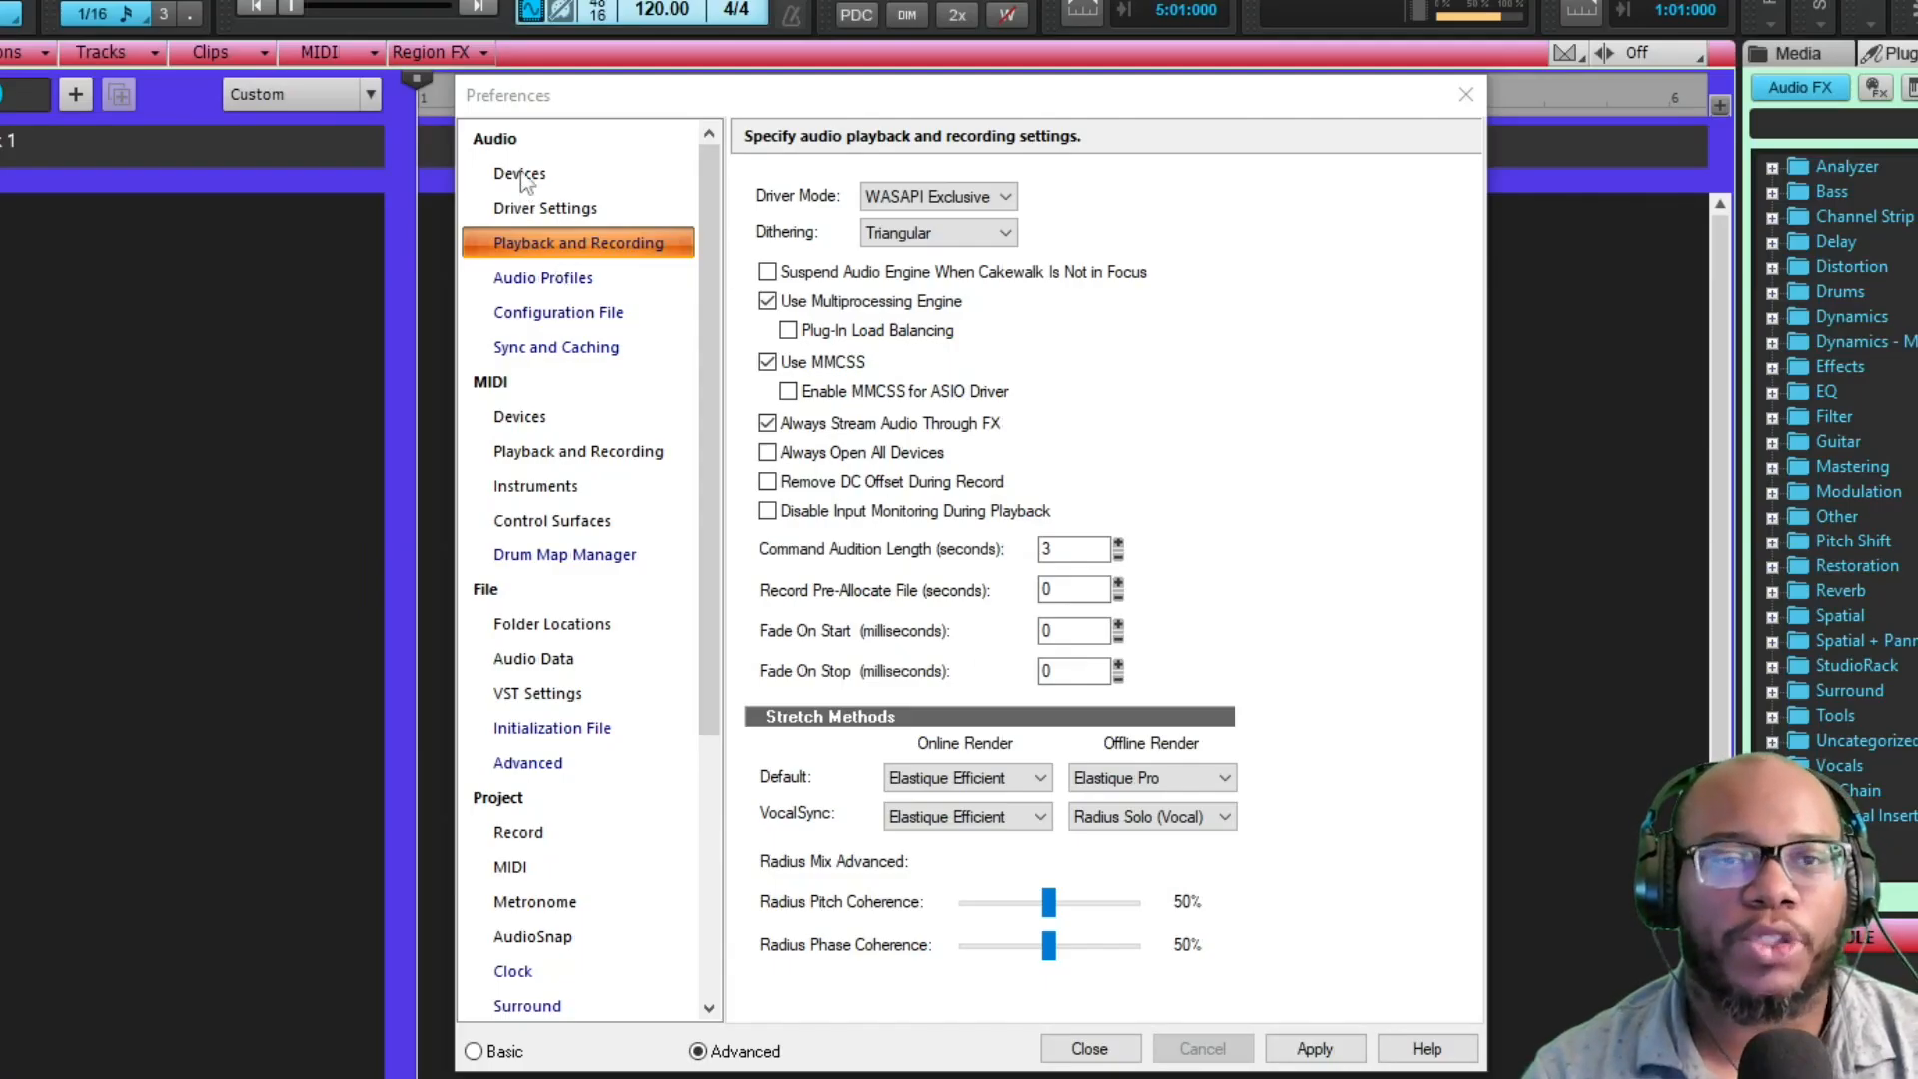
click(565, 176)
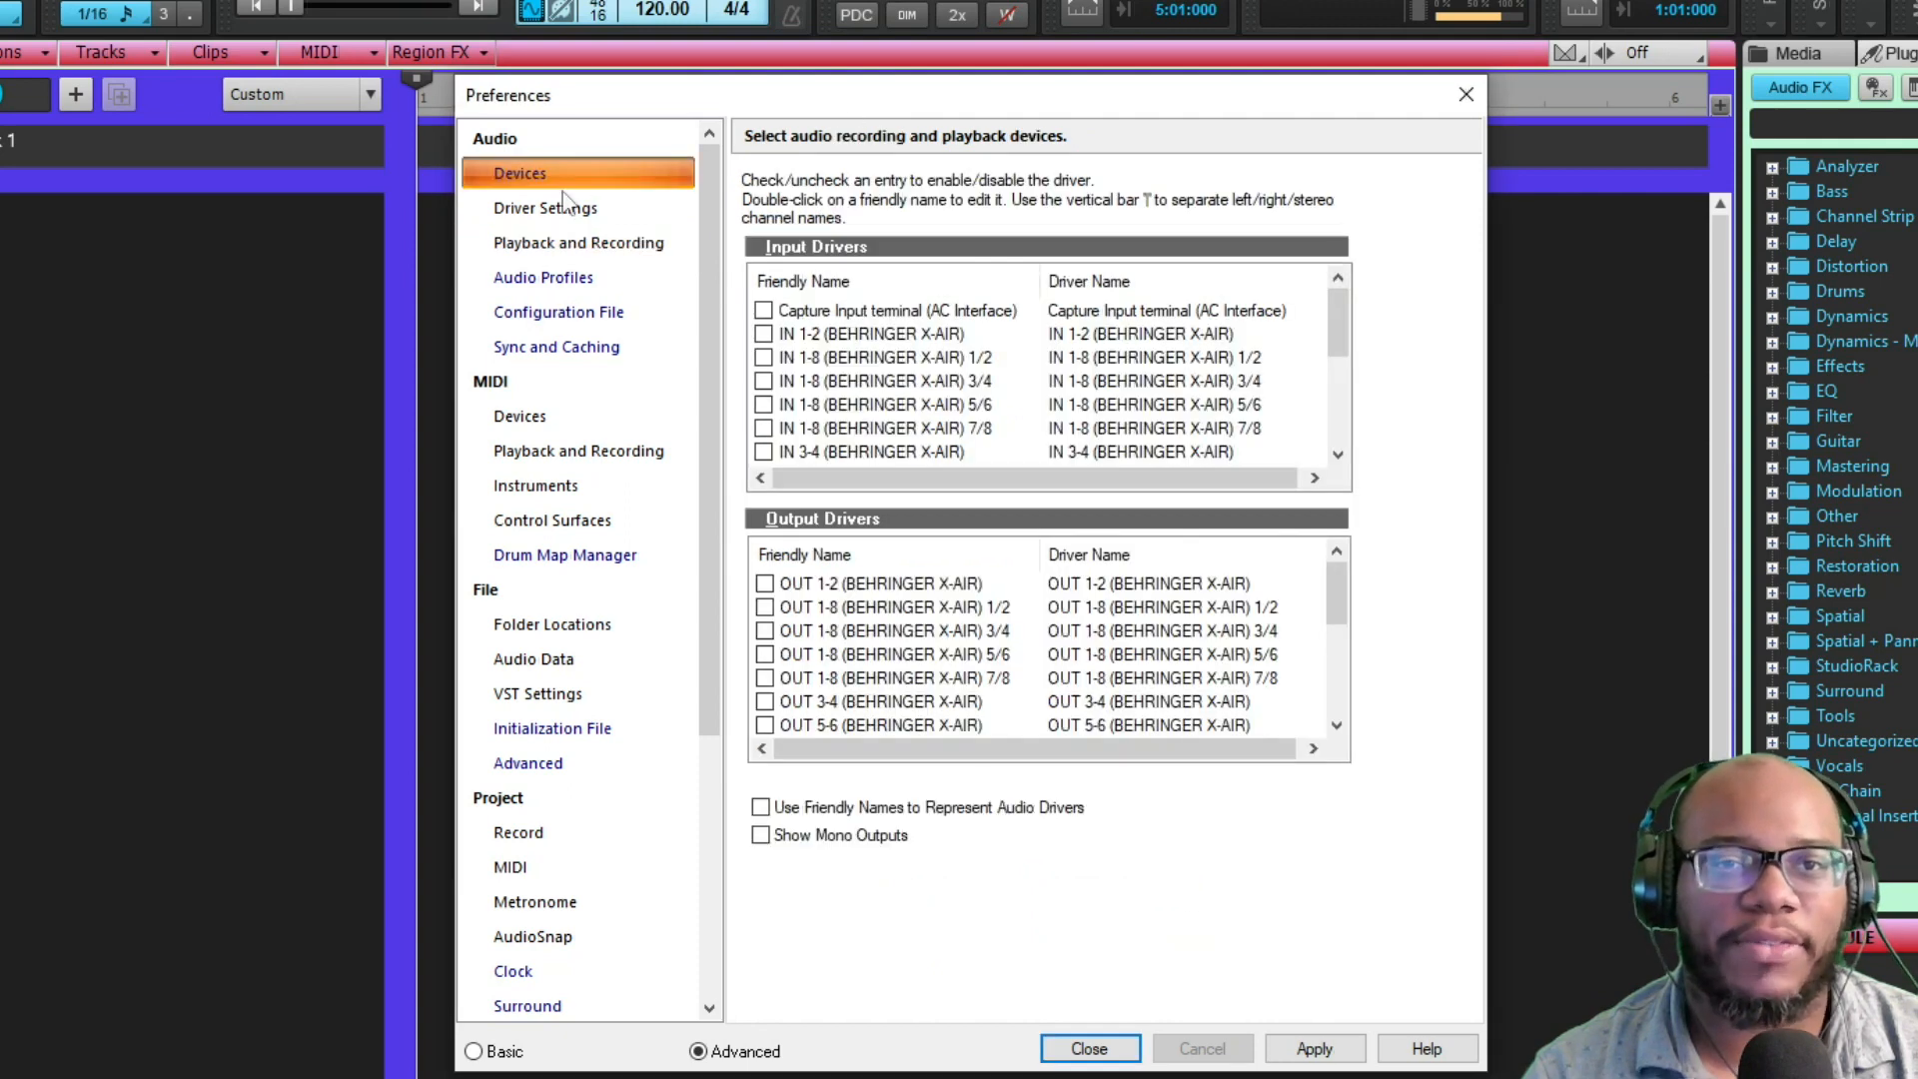
drag(1349, 331, 1348, 419)
mouse_move(1337, 581)
mouse_down()
mouse_move(1333, 650)
mouse_move(1333, 584)
mouse_up()
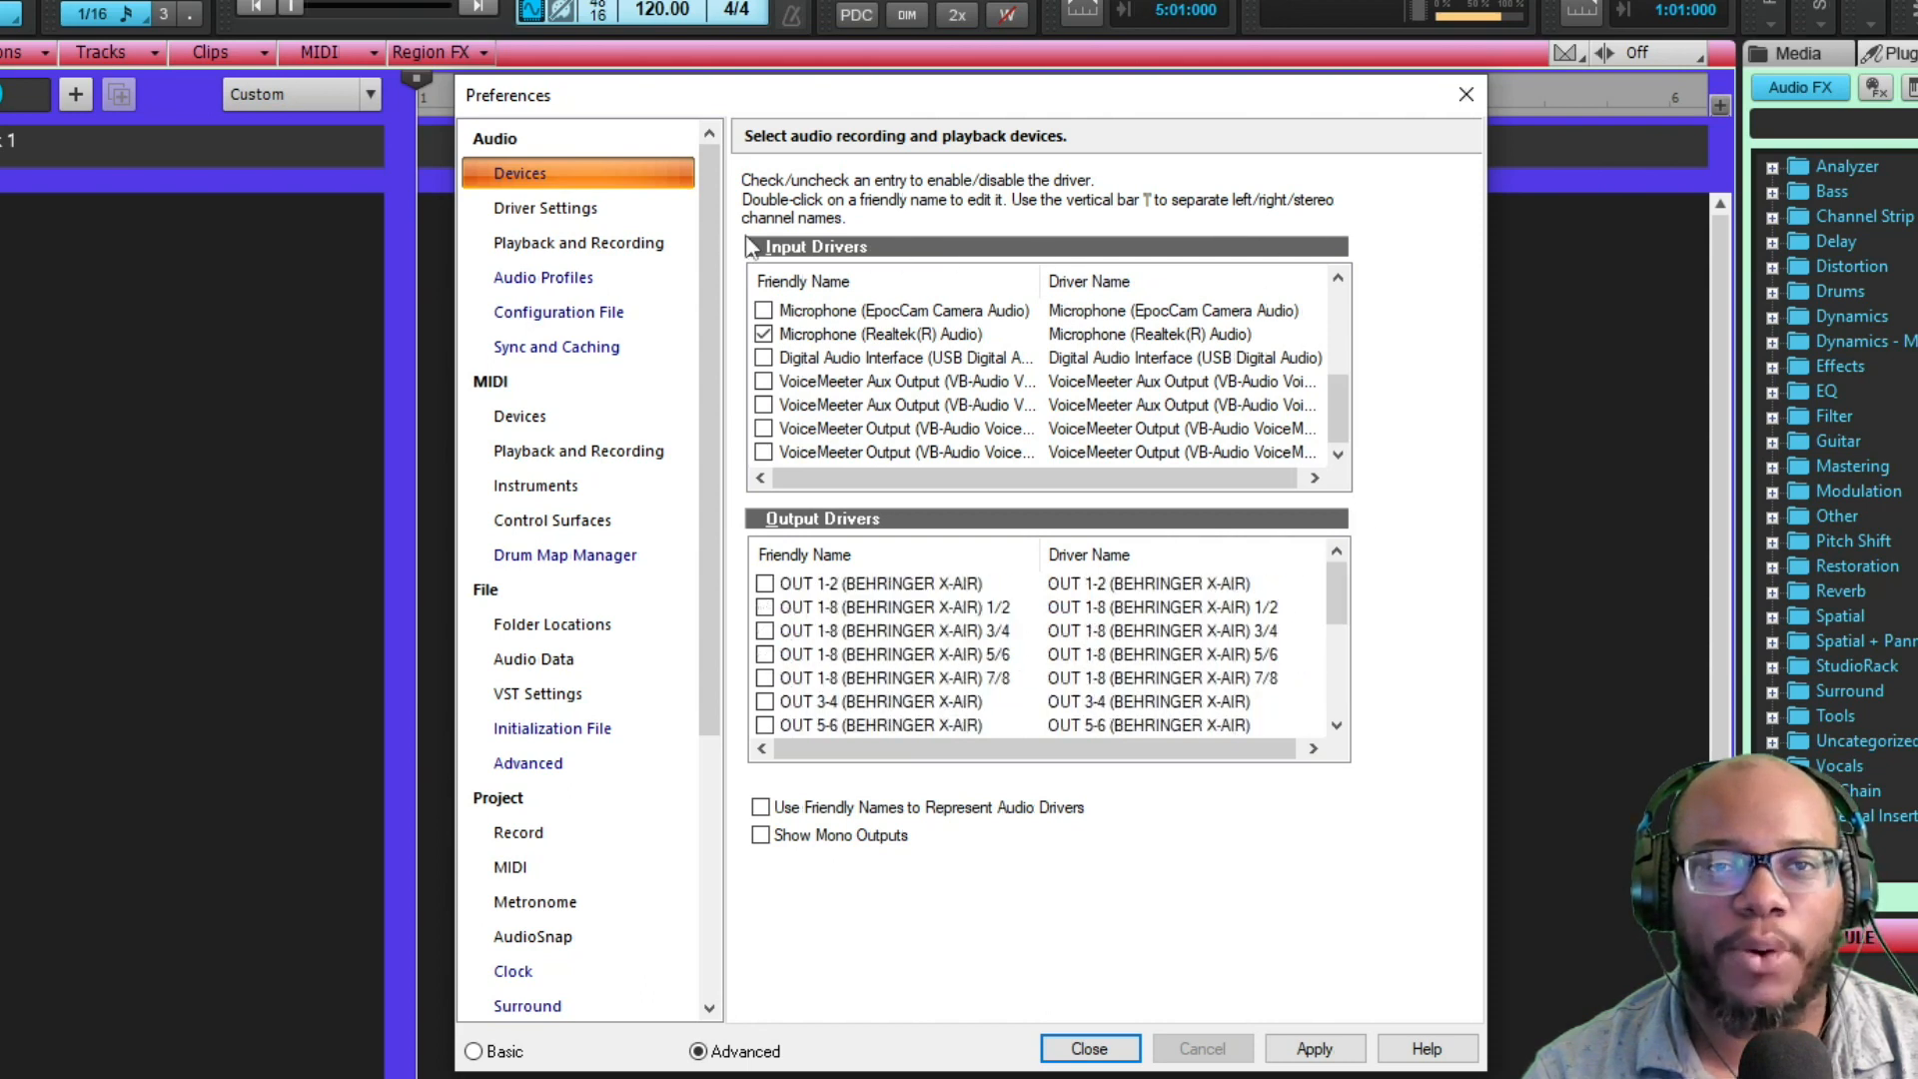
Set the audio playback and recording driver mode to WASAPI Exclusive and apply it
click(595, 246)
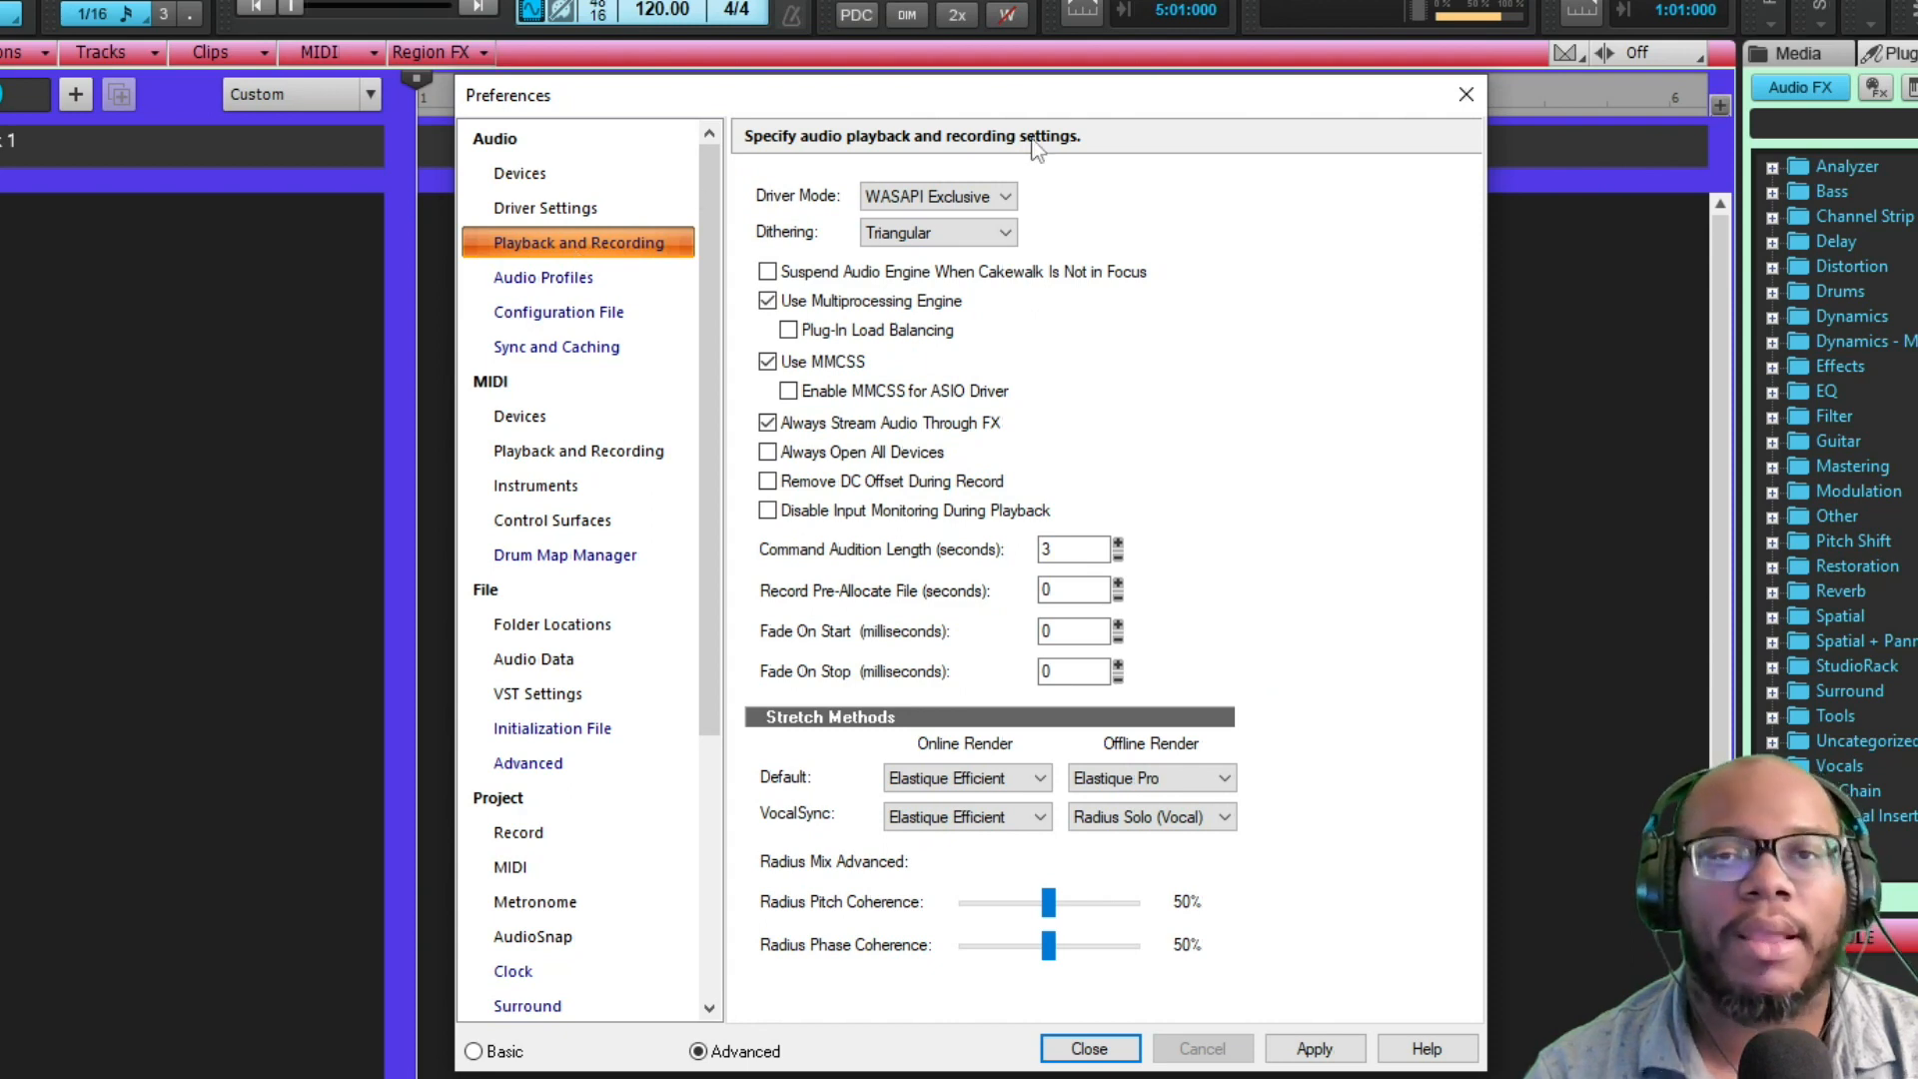
click(961, 198)
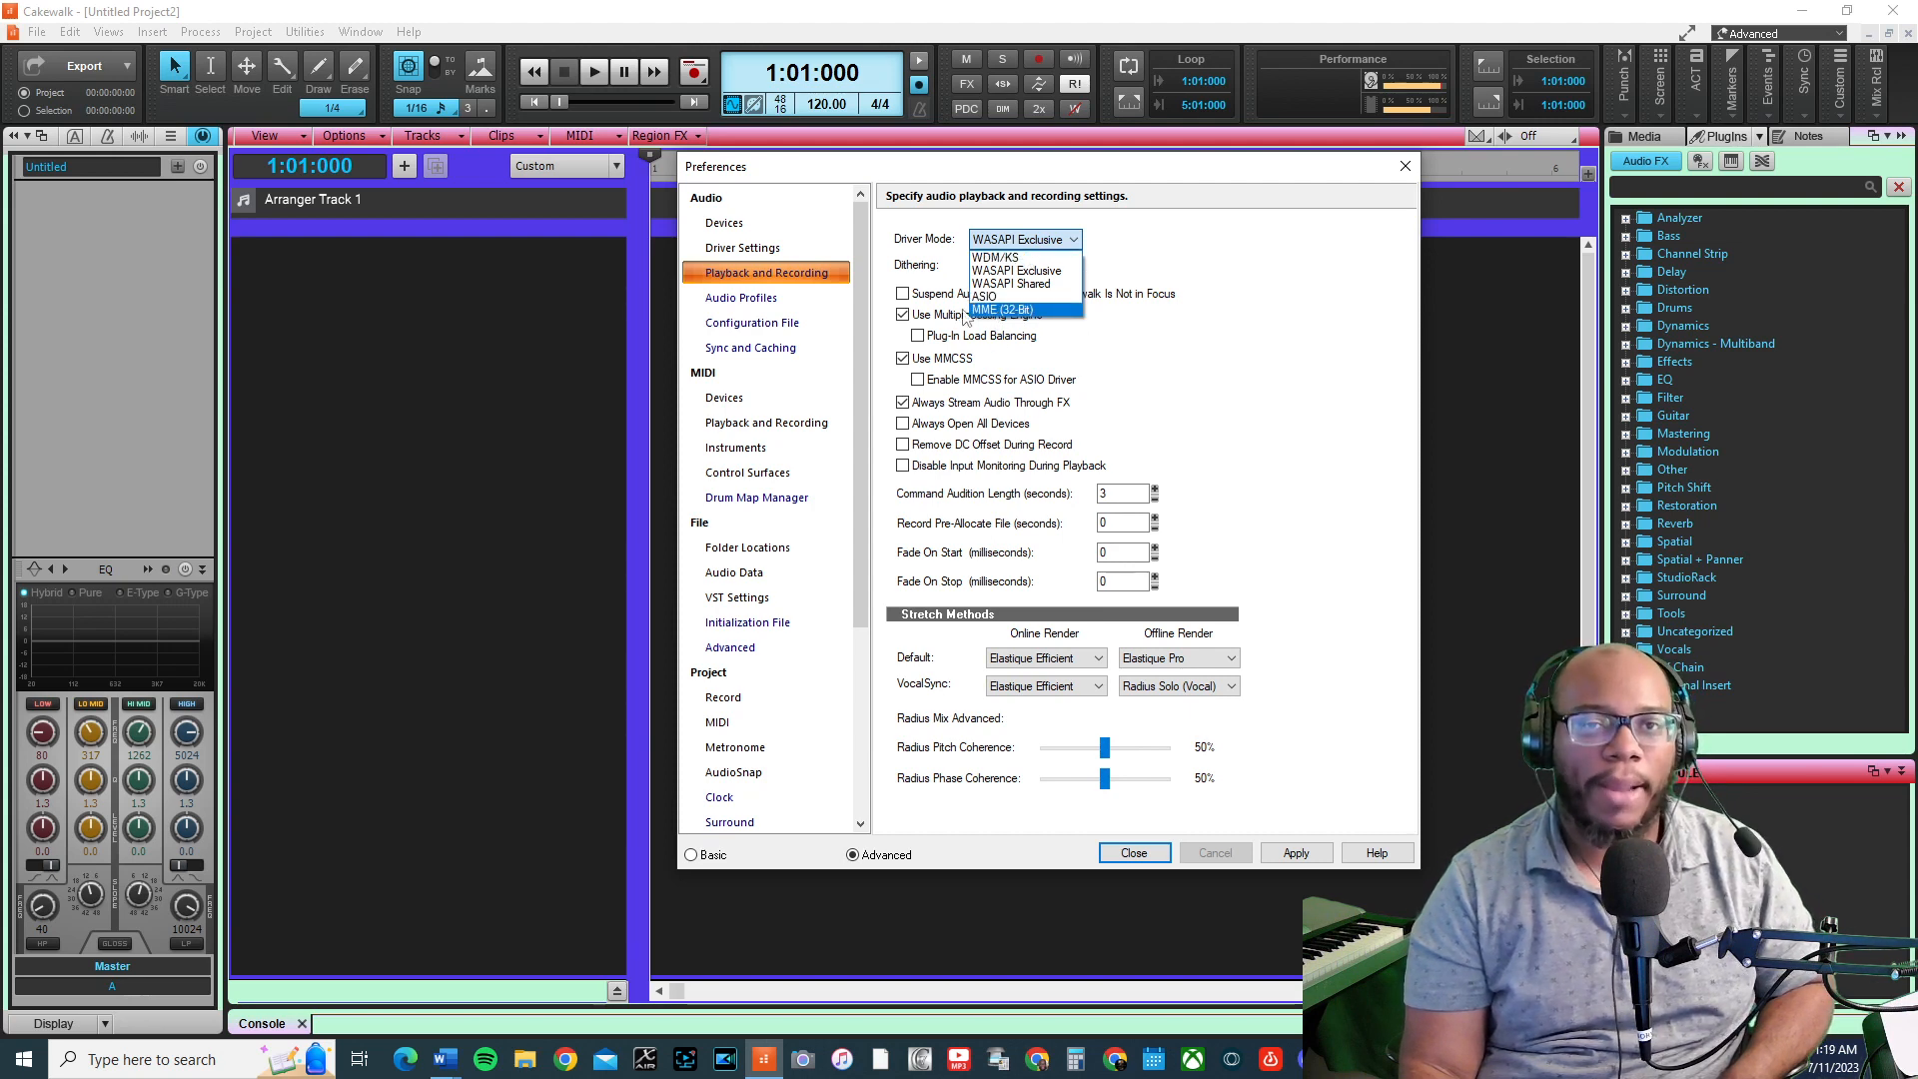
click(1036, 280)
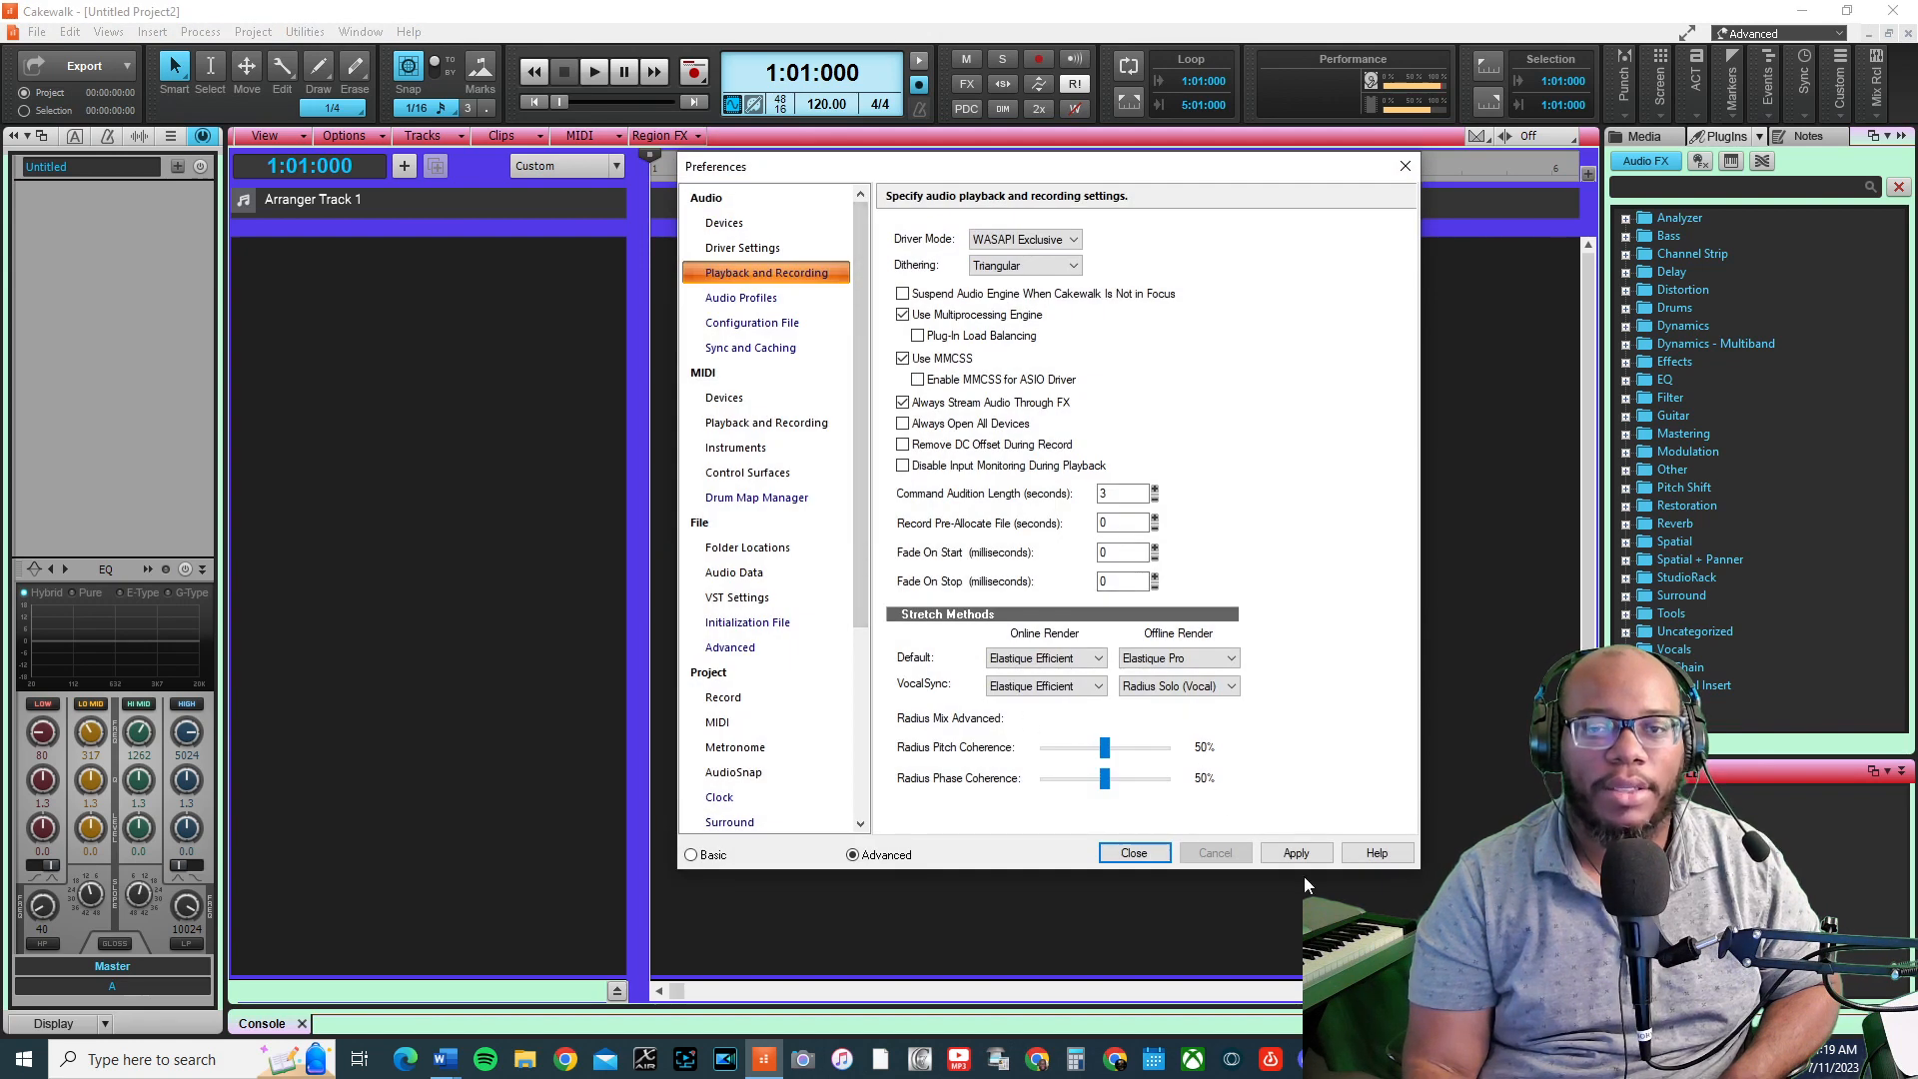
click(1296, 852)
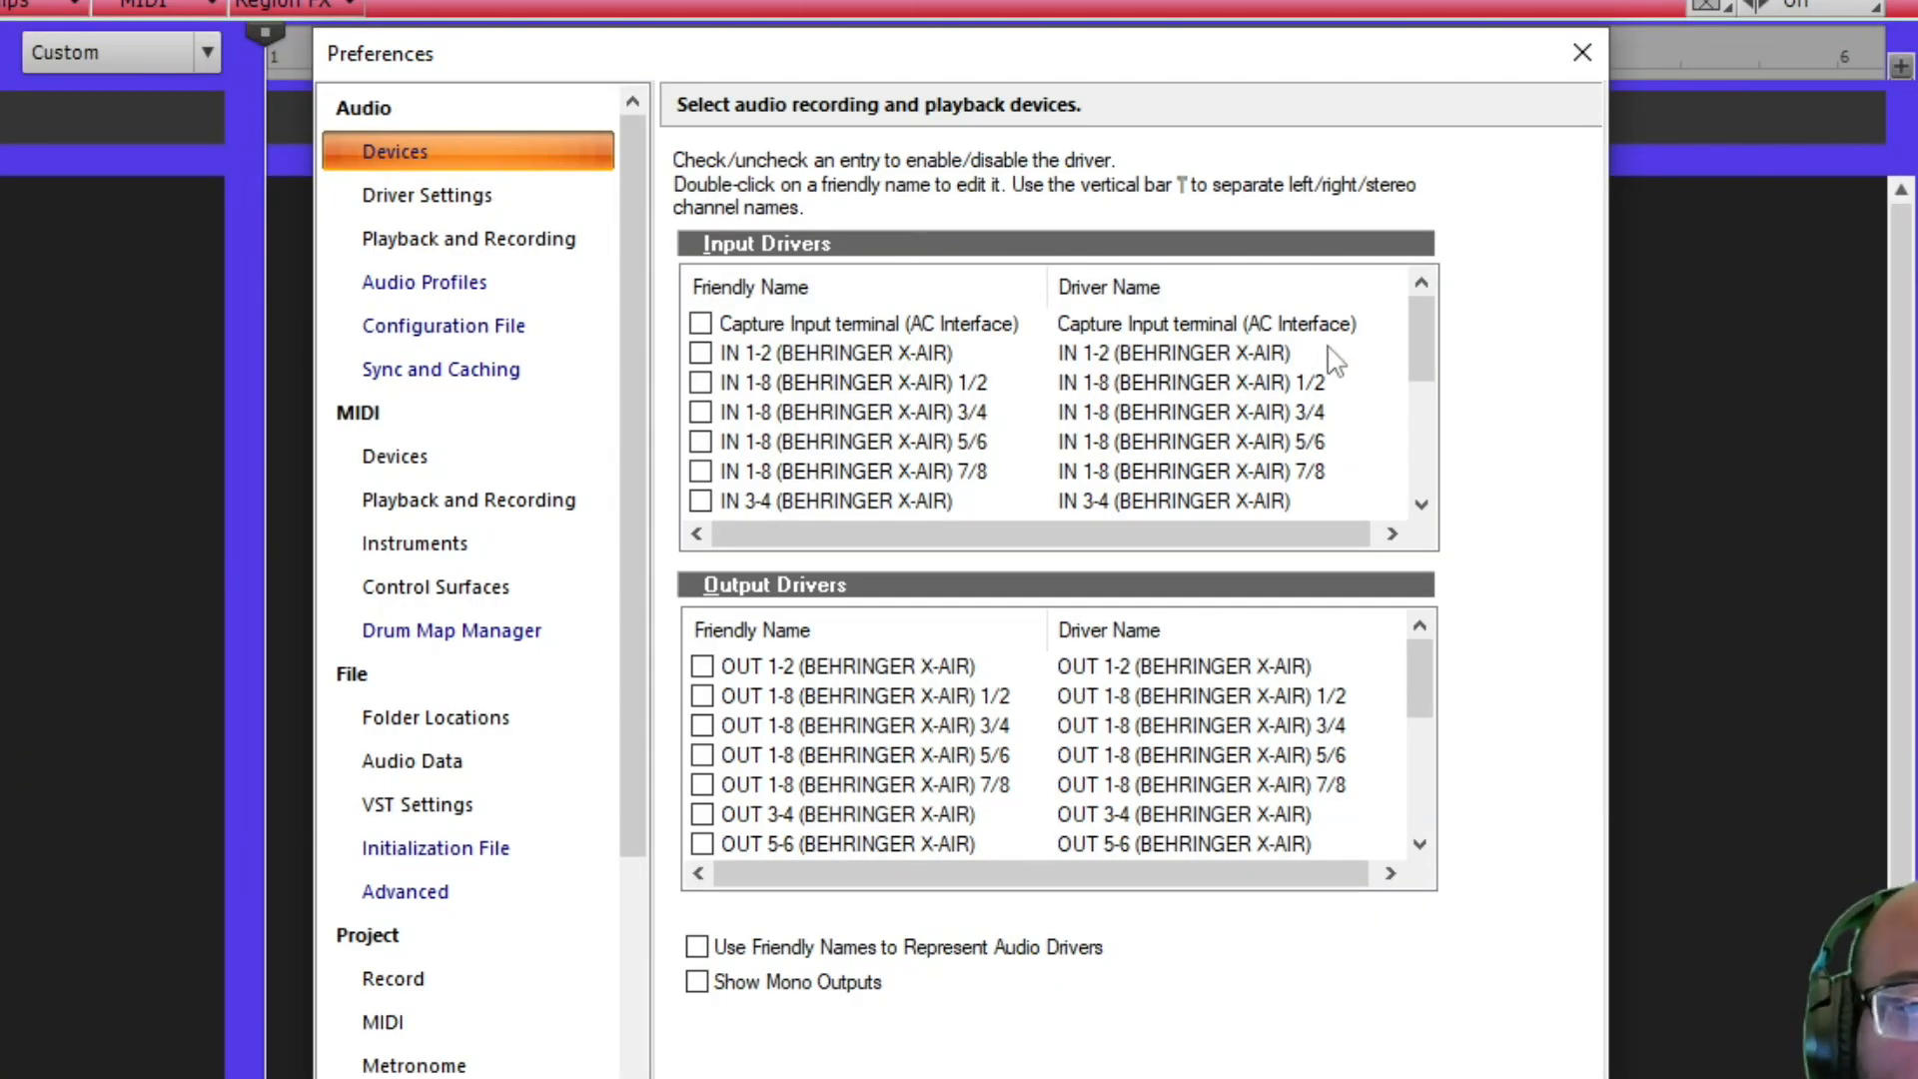
Enable the IN 1-2 (BEHRINGER X-AIR) input driver and review the output drivers down to the Realtek speaker entries
drag(1429, 380, 1423, 474)
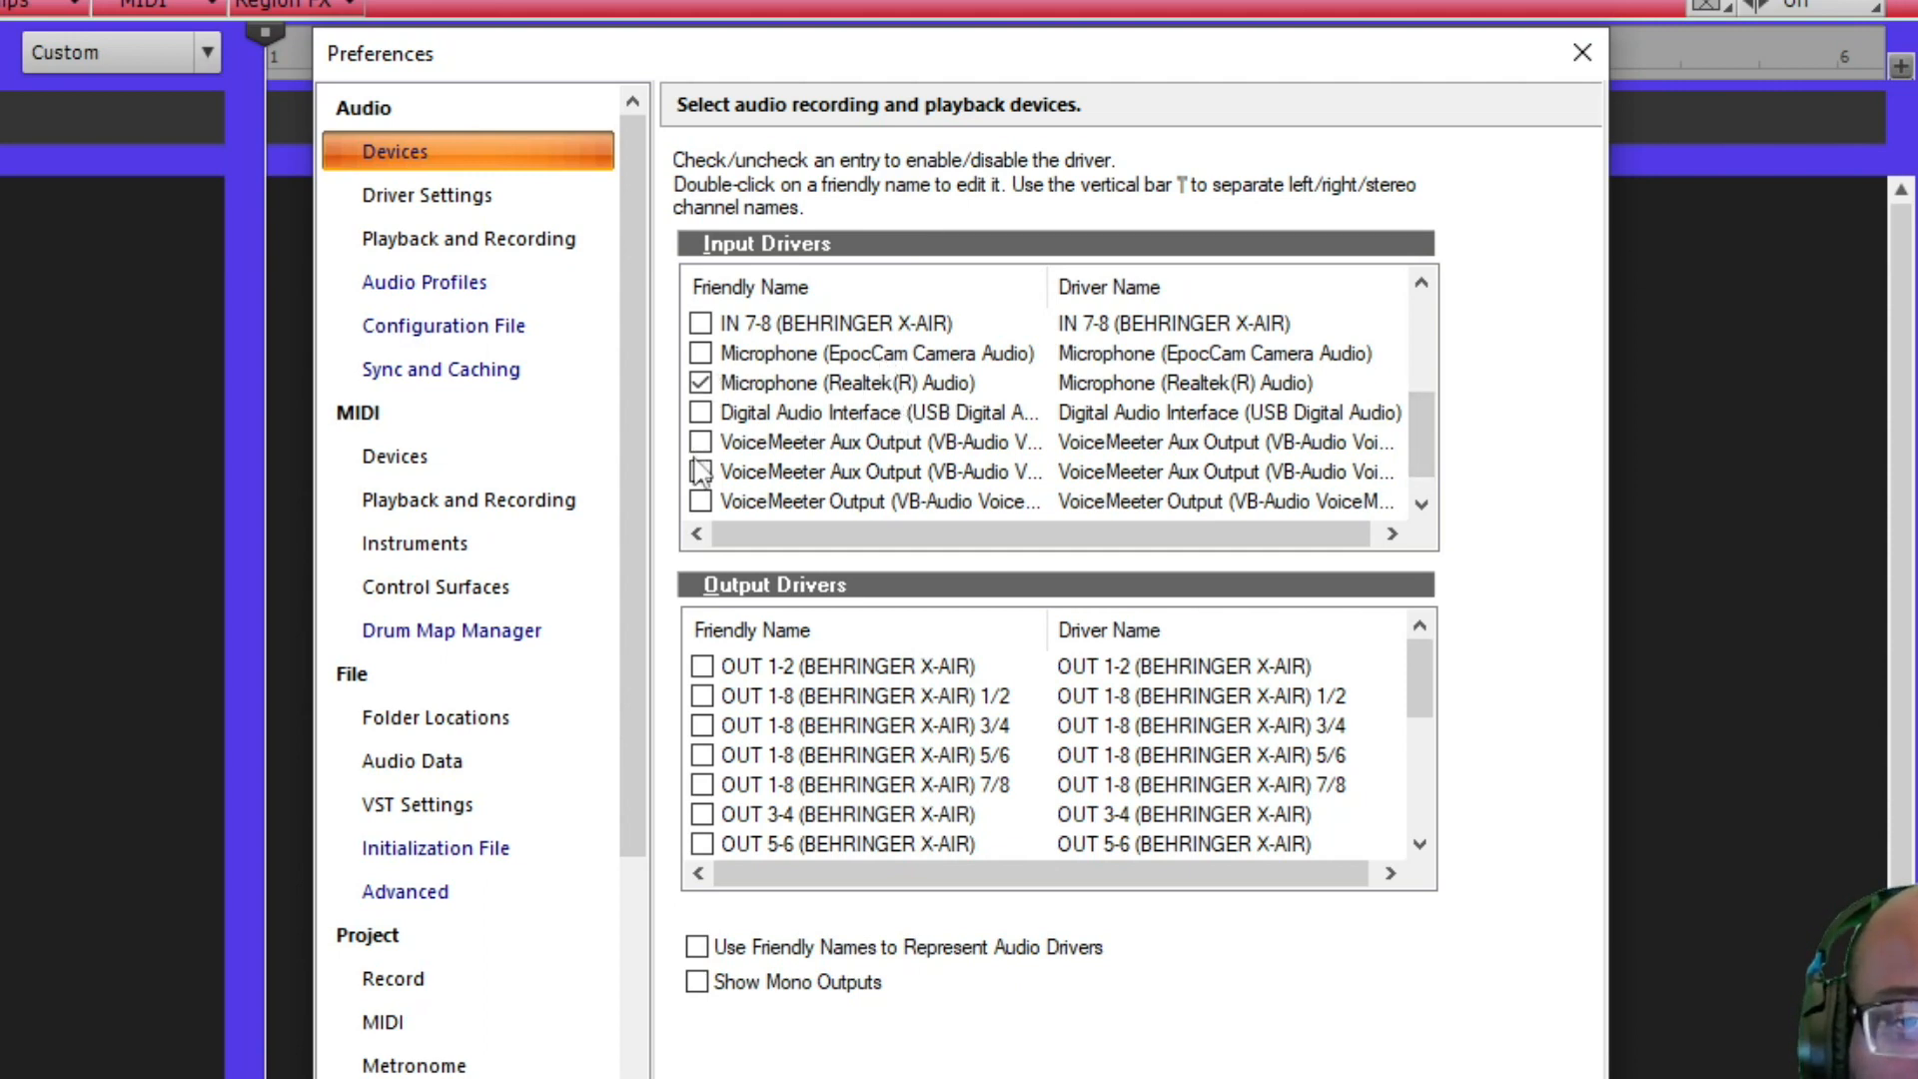
drag(1426, 430, 1426, 362)
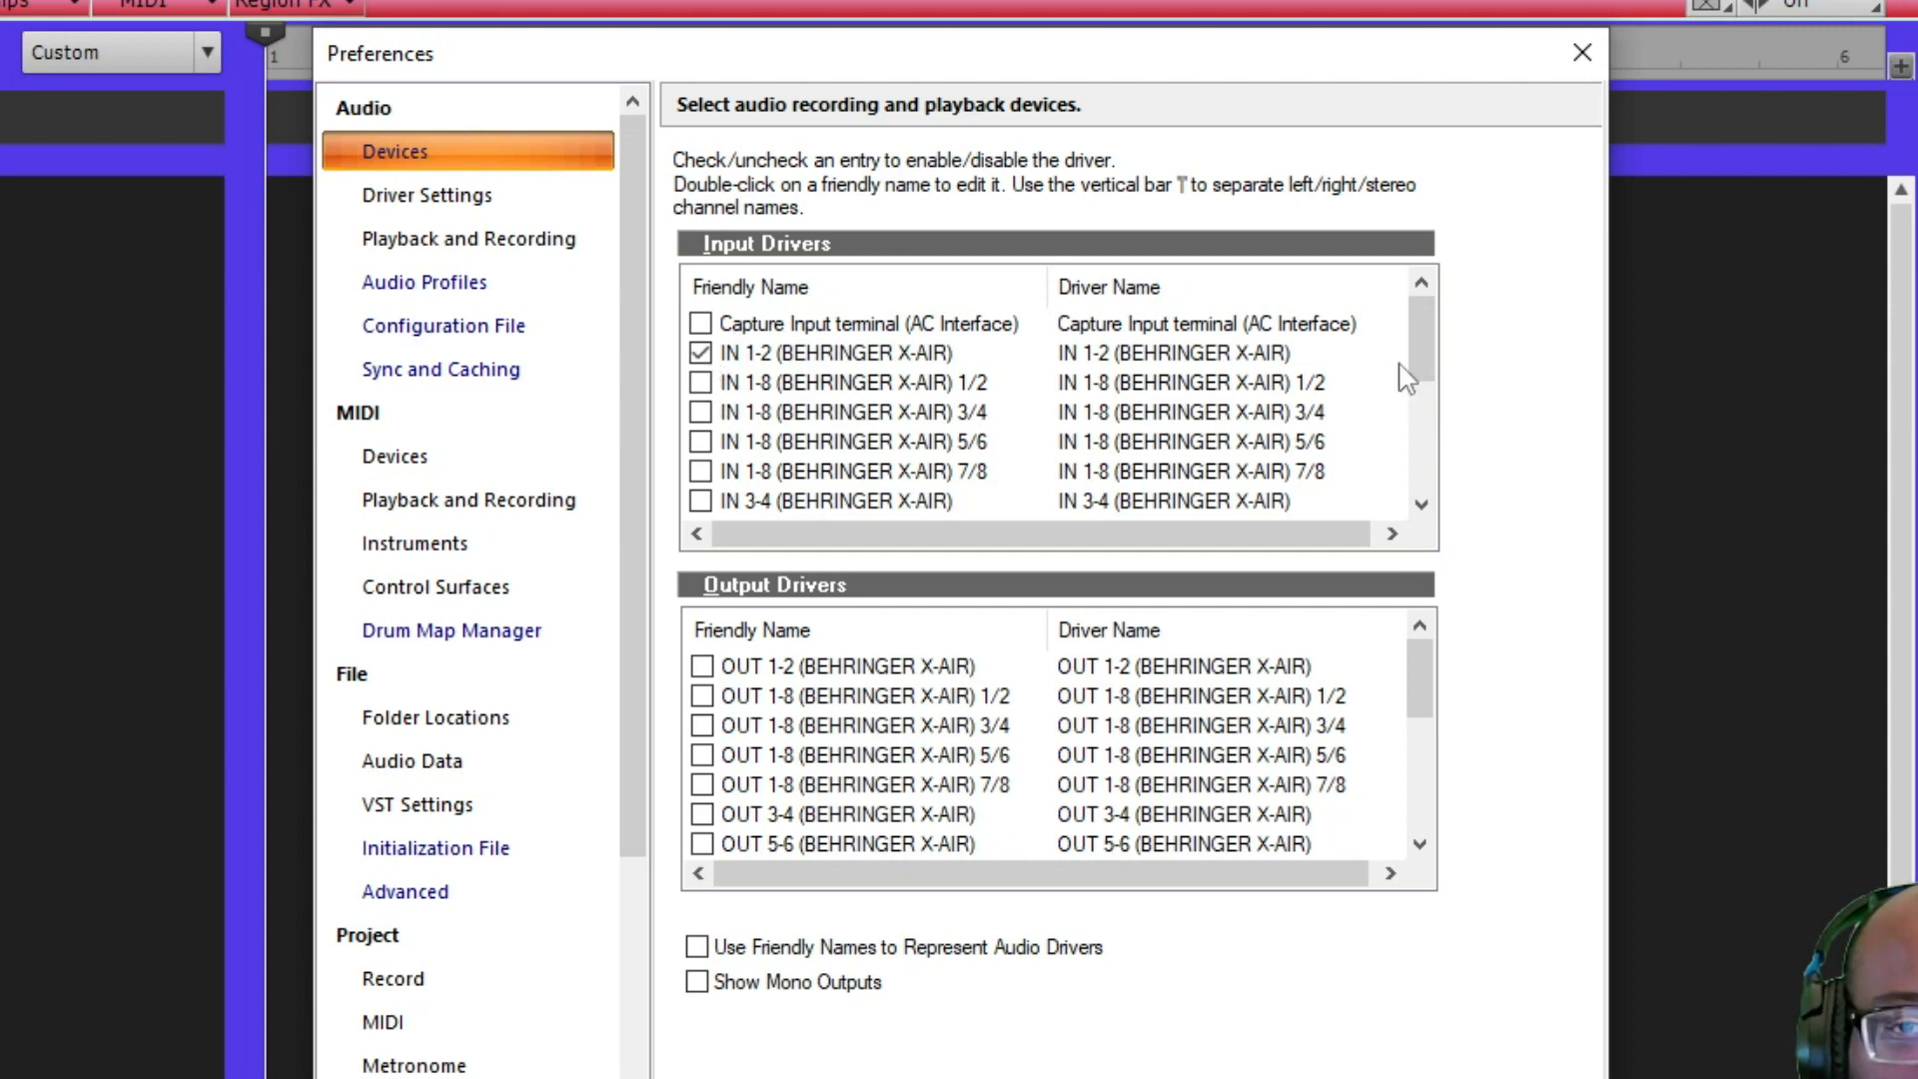
drag(1419, 350, 1371, 481)
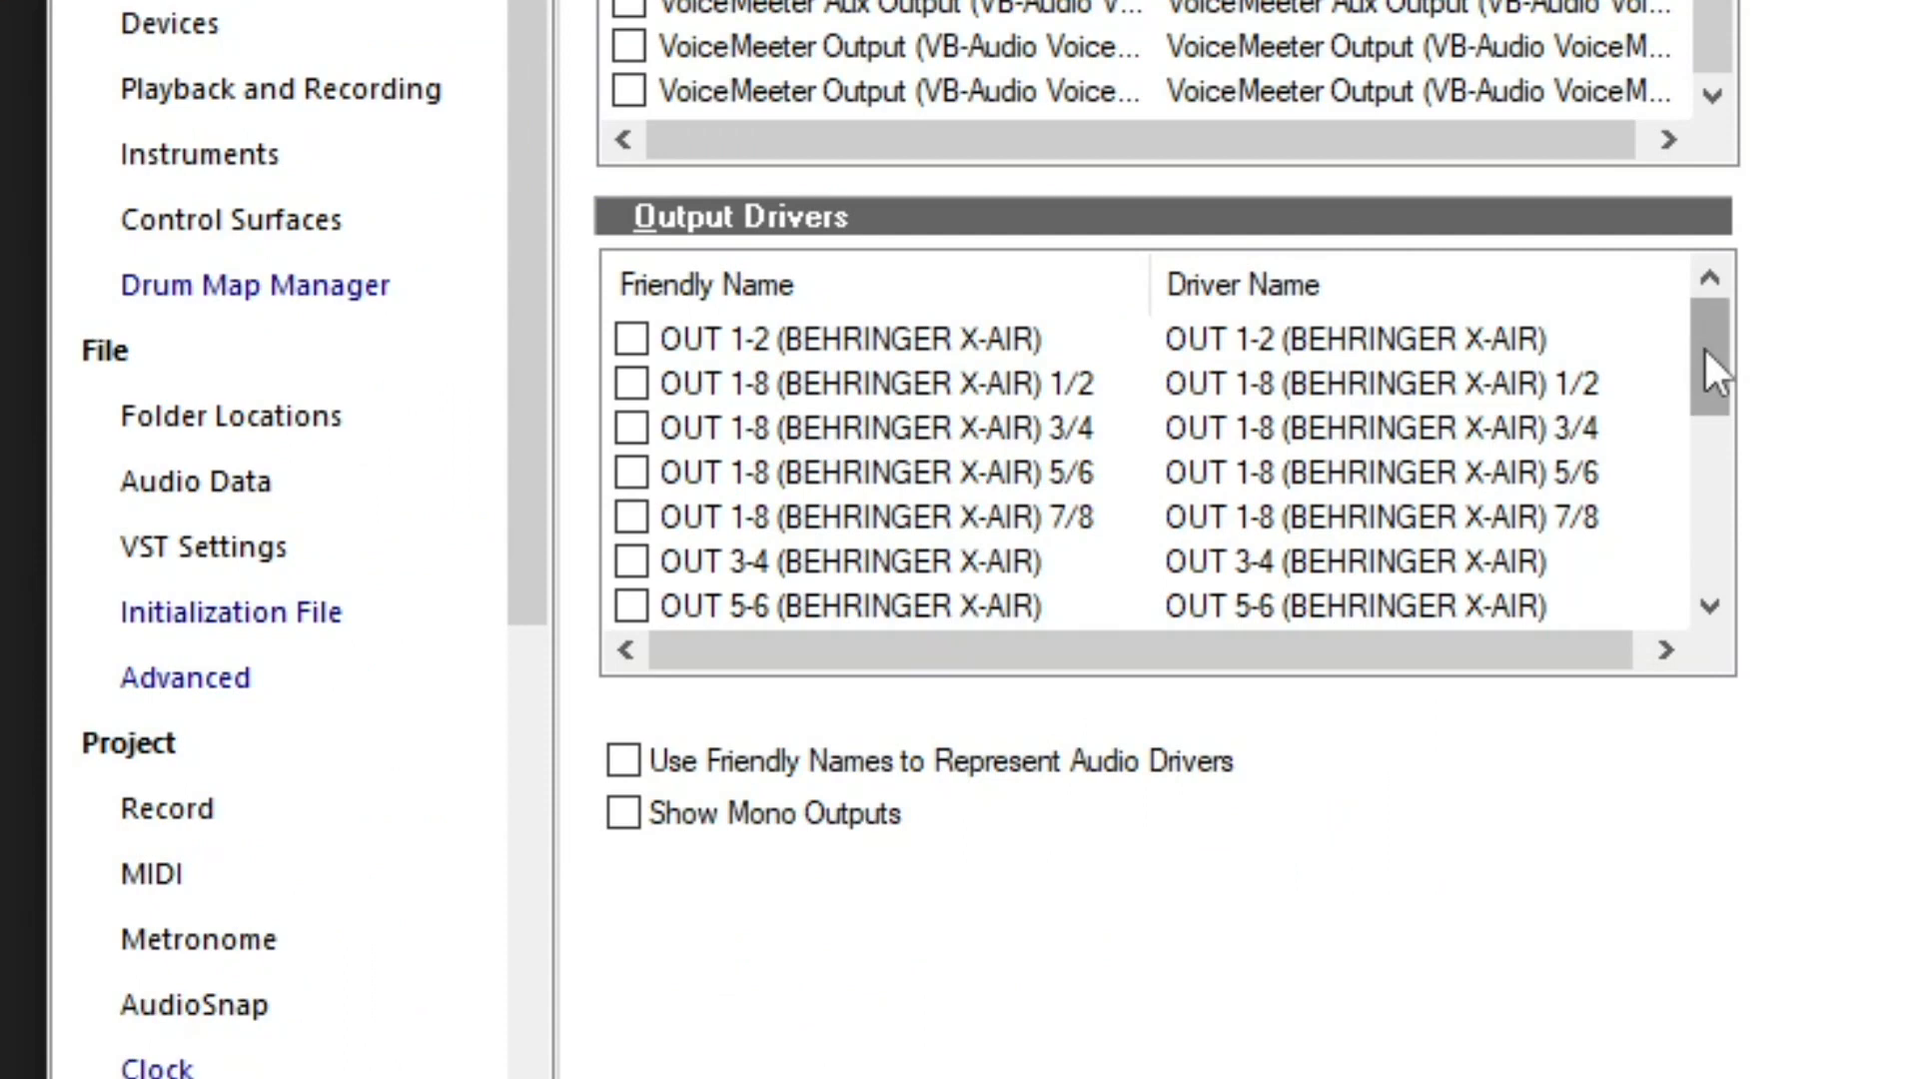
drag(1417, 670, 1427, 726)
drag(1718, 429, 1725, 486)
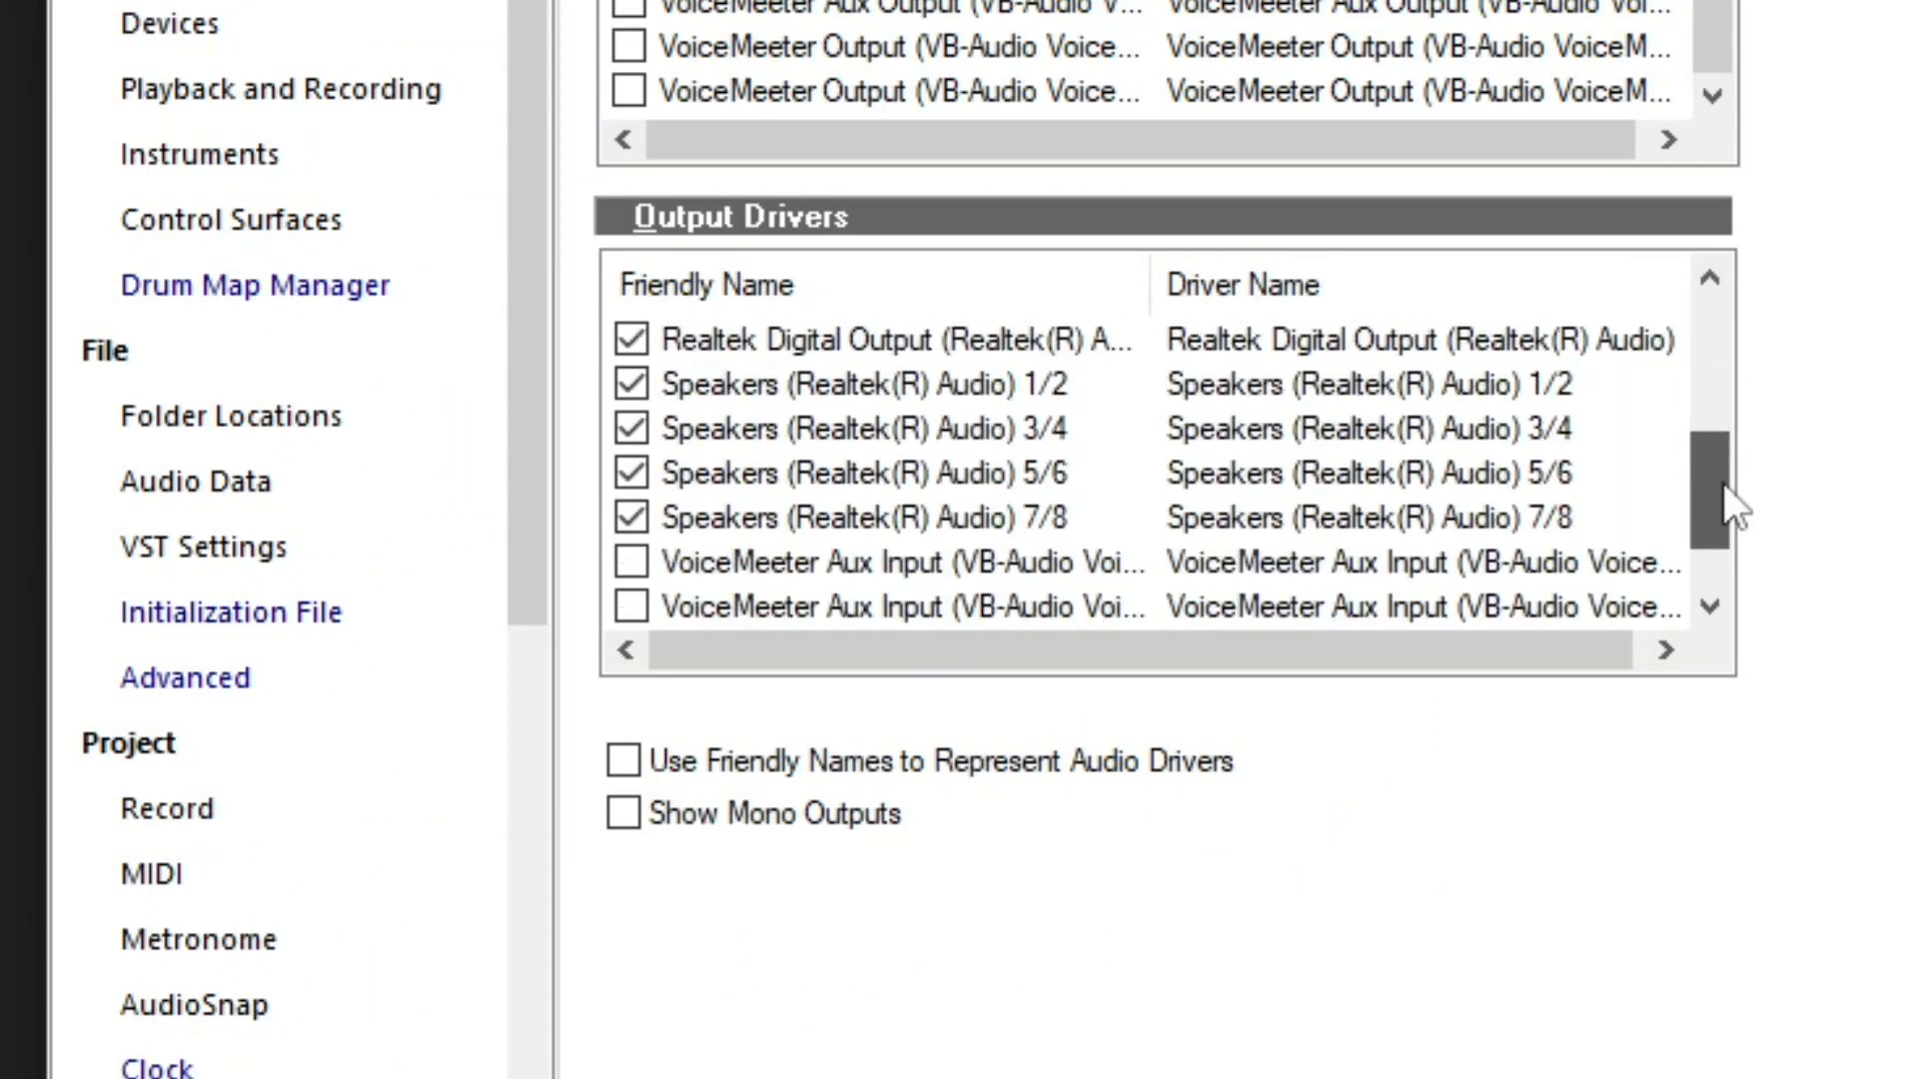
drag(1724, 483, 1723, 483)
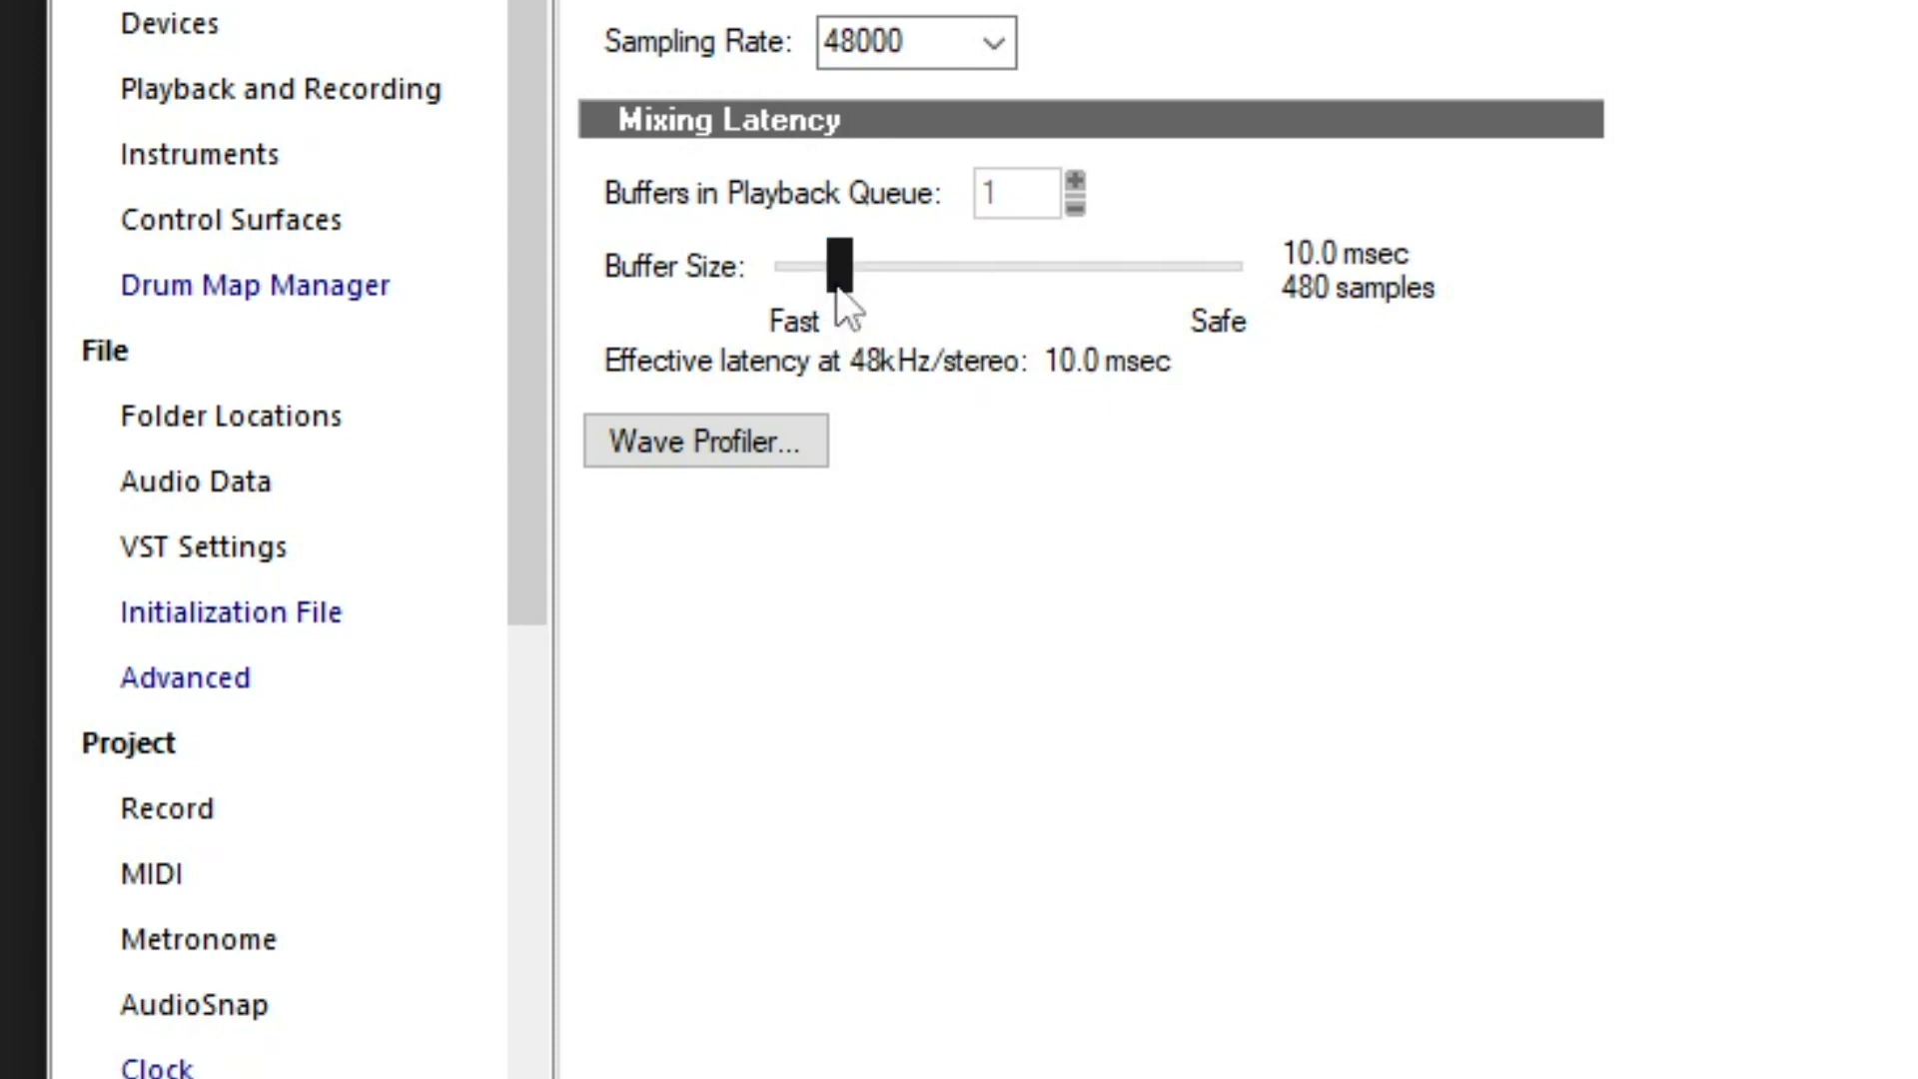
Set the mixing latency buffer size to 3.0 msec (144 samples) in the audio driver settings, apply it and close the preferences
drag(836, 291, 686, 283)
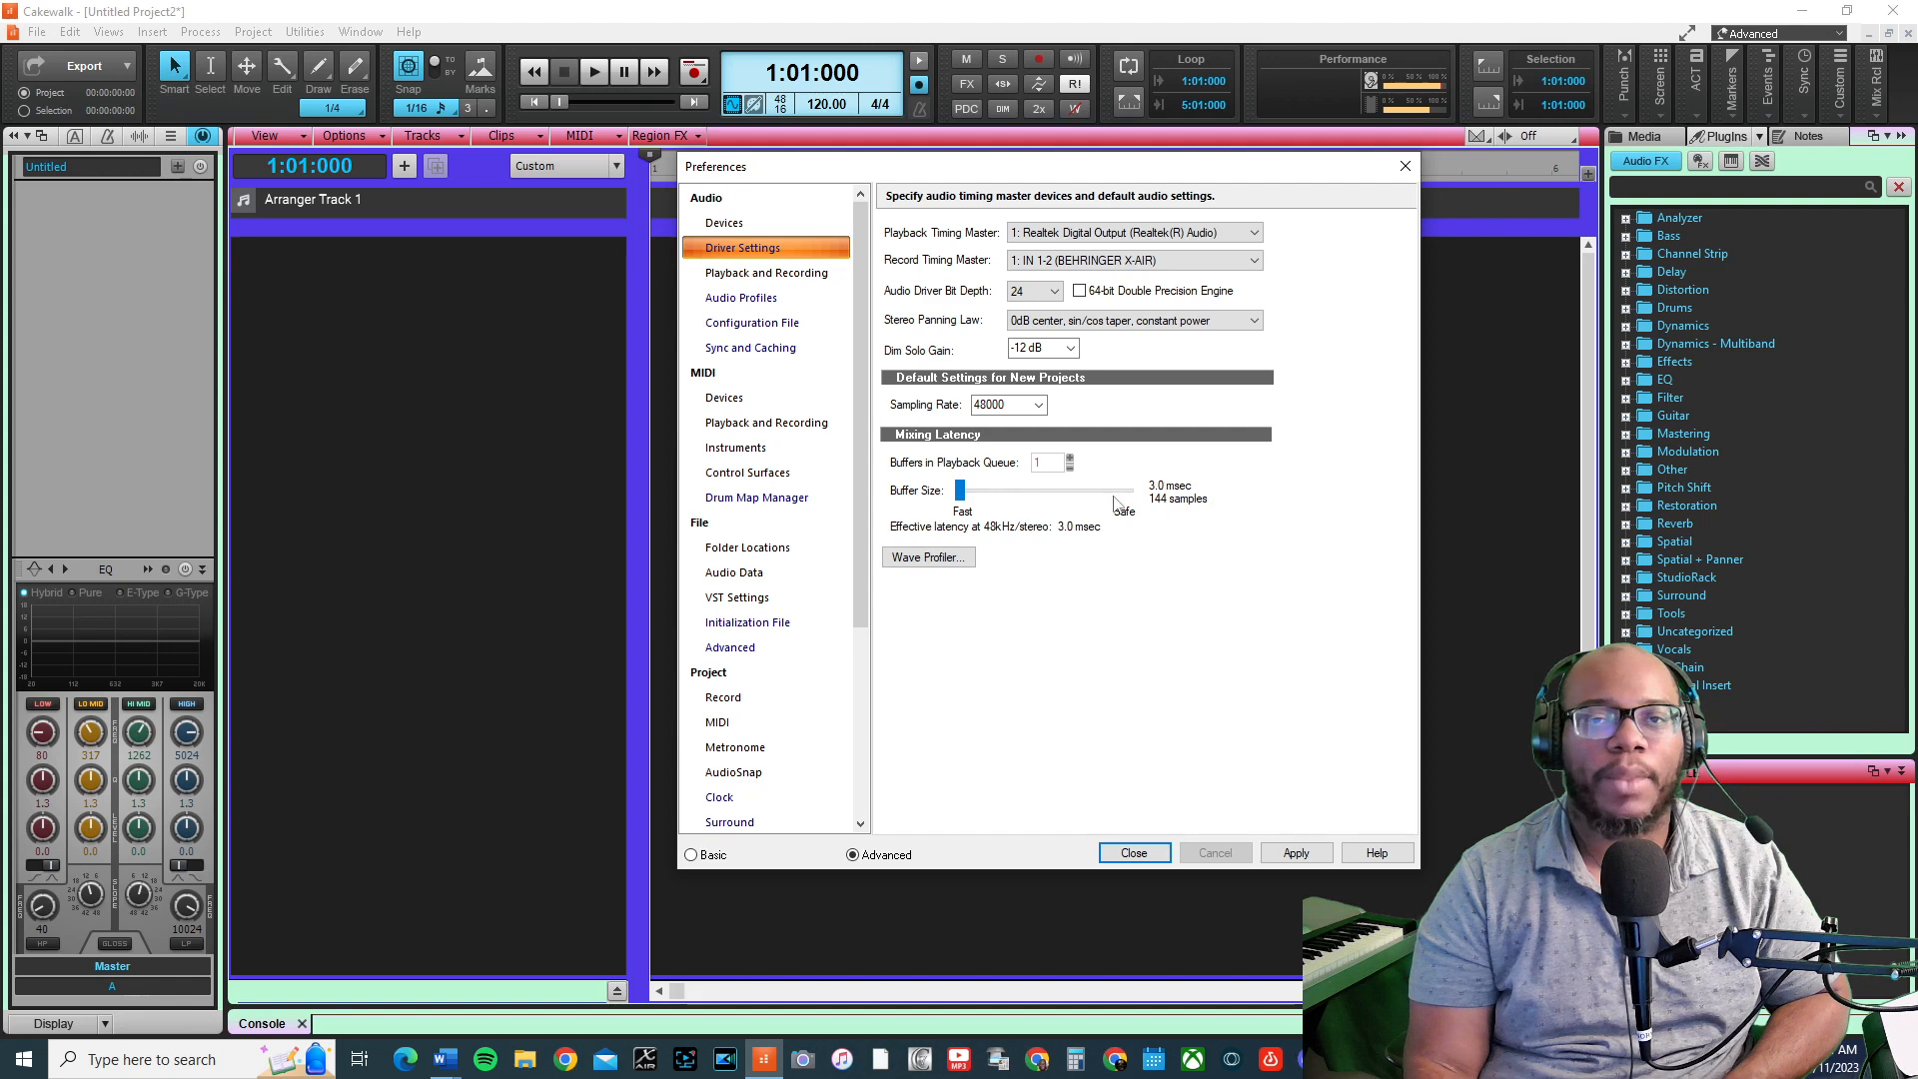
click(1296, 854)
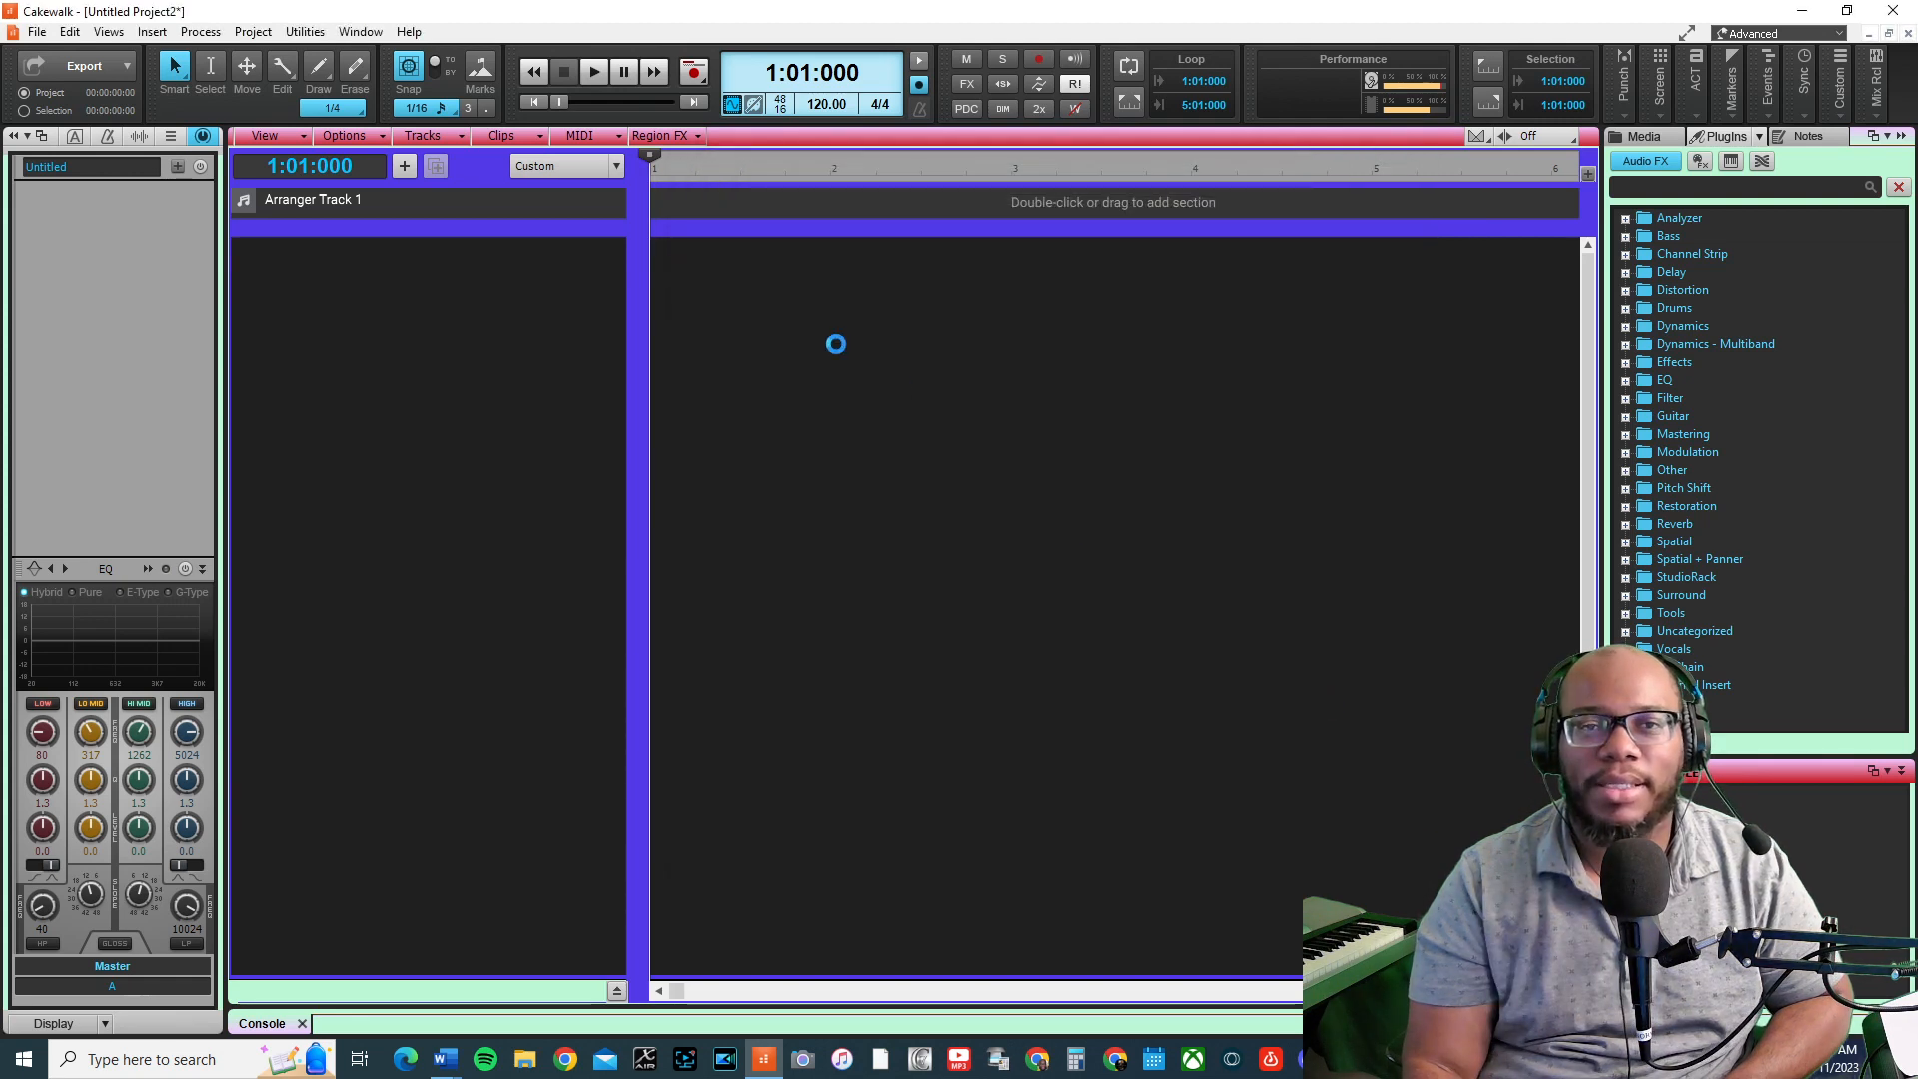
Add an audio track and set its input to the left channel of Microphone (Realtek(R) Audio)
double_click(308, 309)
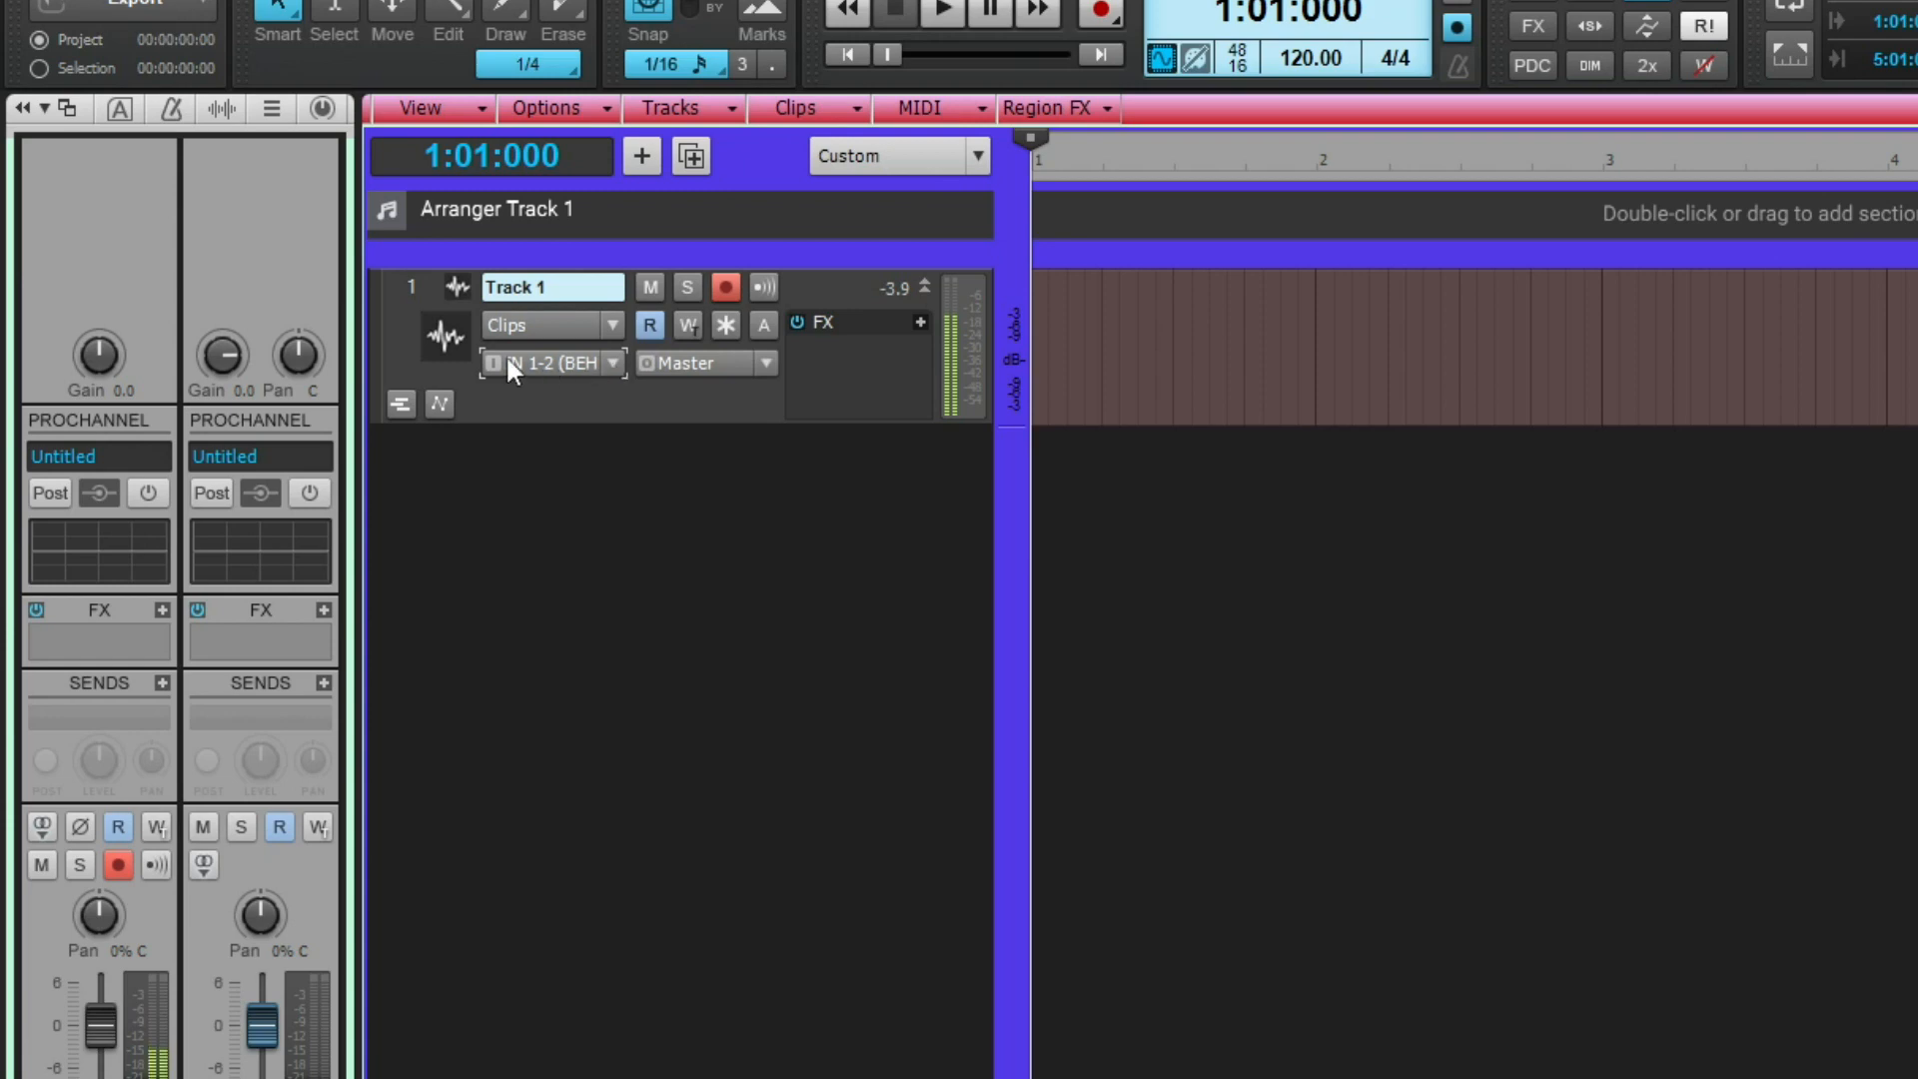
click(591, 354)
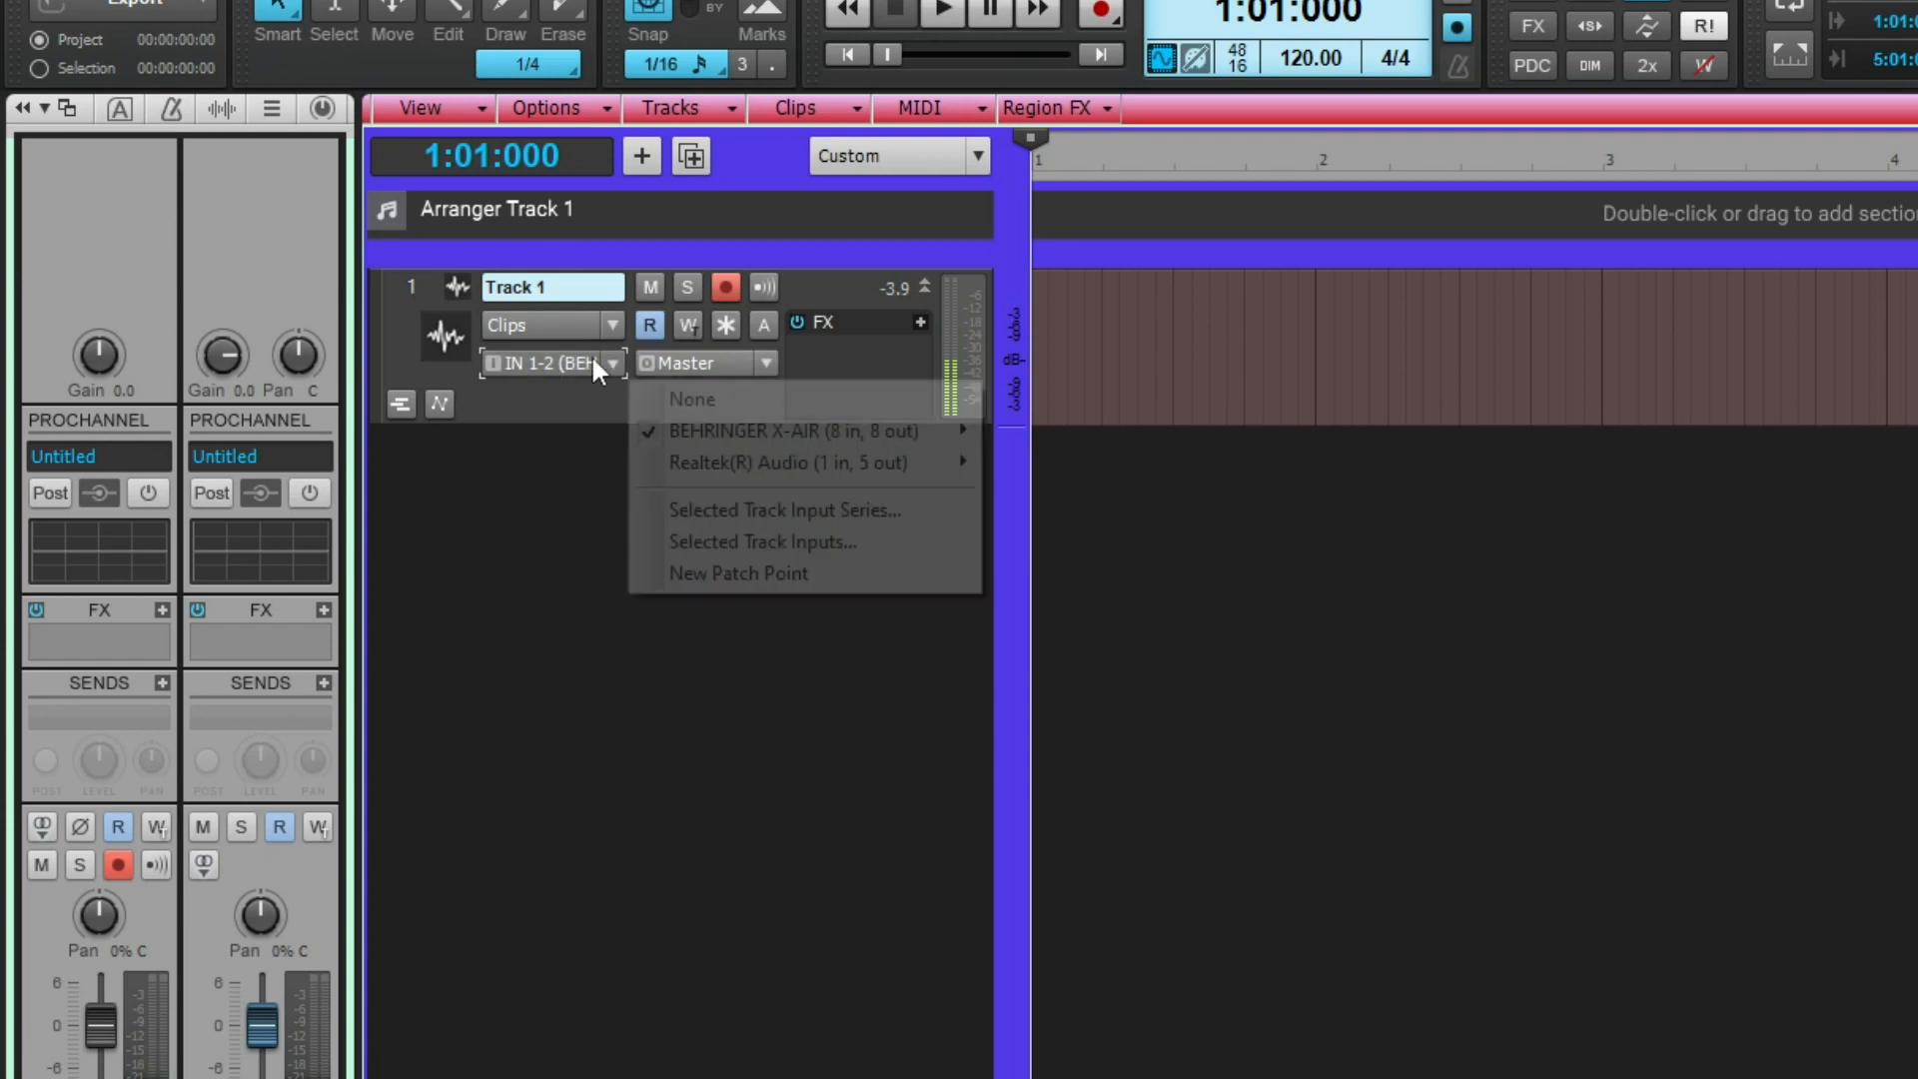
mouse_move(745, 465)
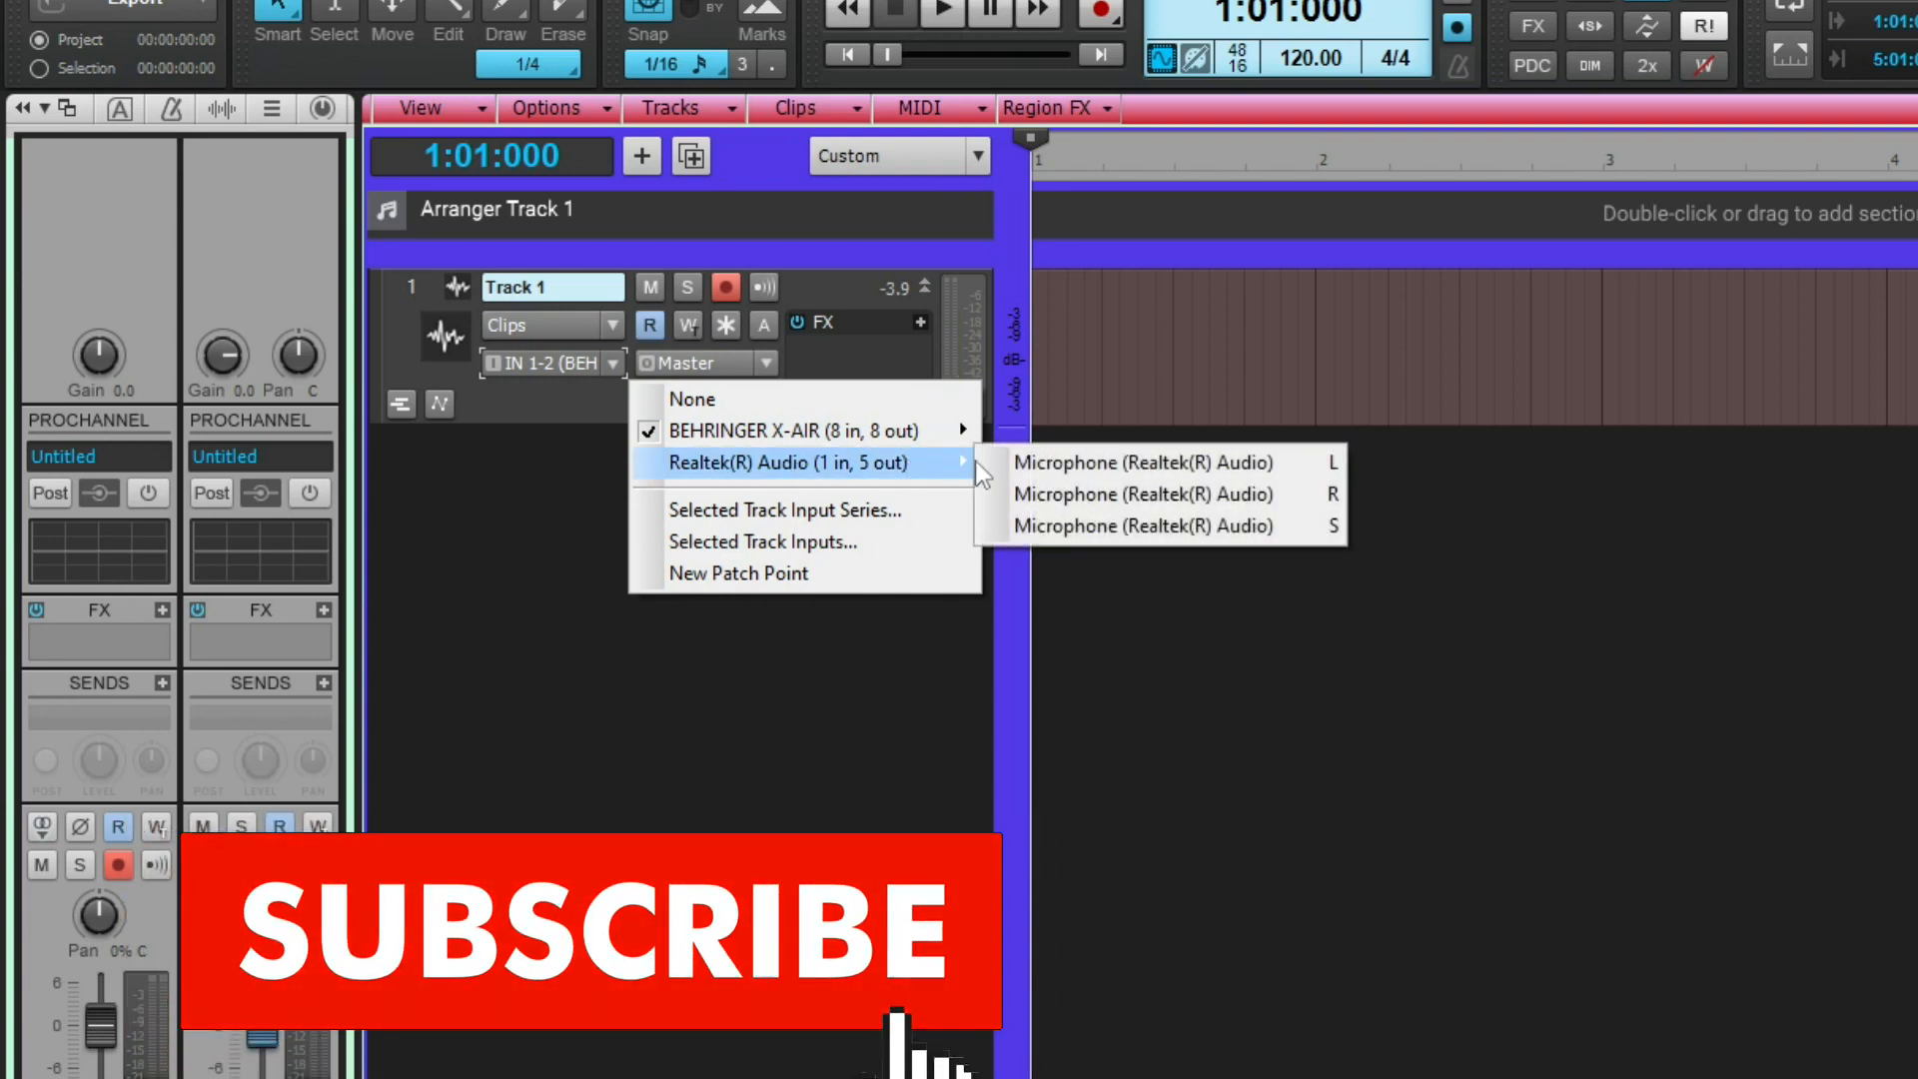
click(1256, 470)
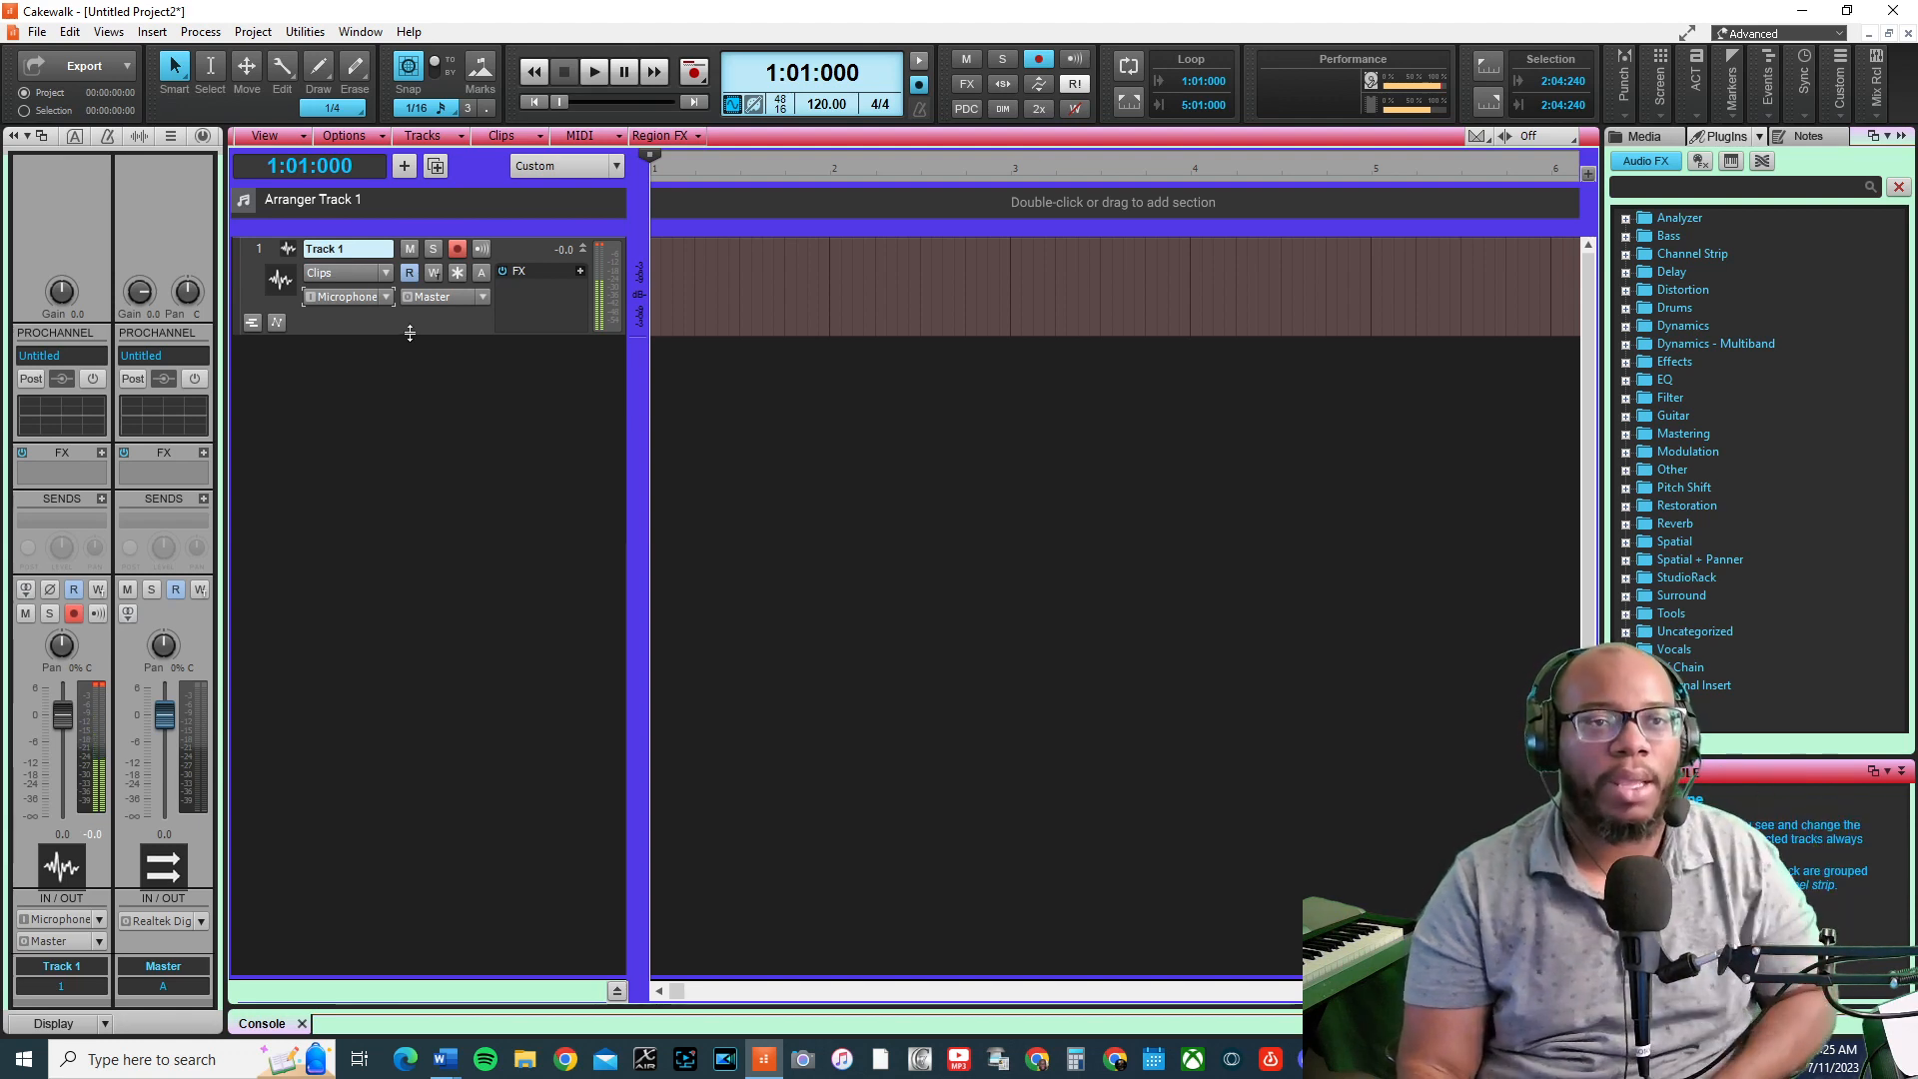
Try the right-channel and stereo Realtek microphone inputs on Track 1, and set the input back to the left channel
click(387, 295)
mouse_move(500, 358)
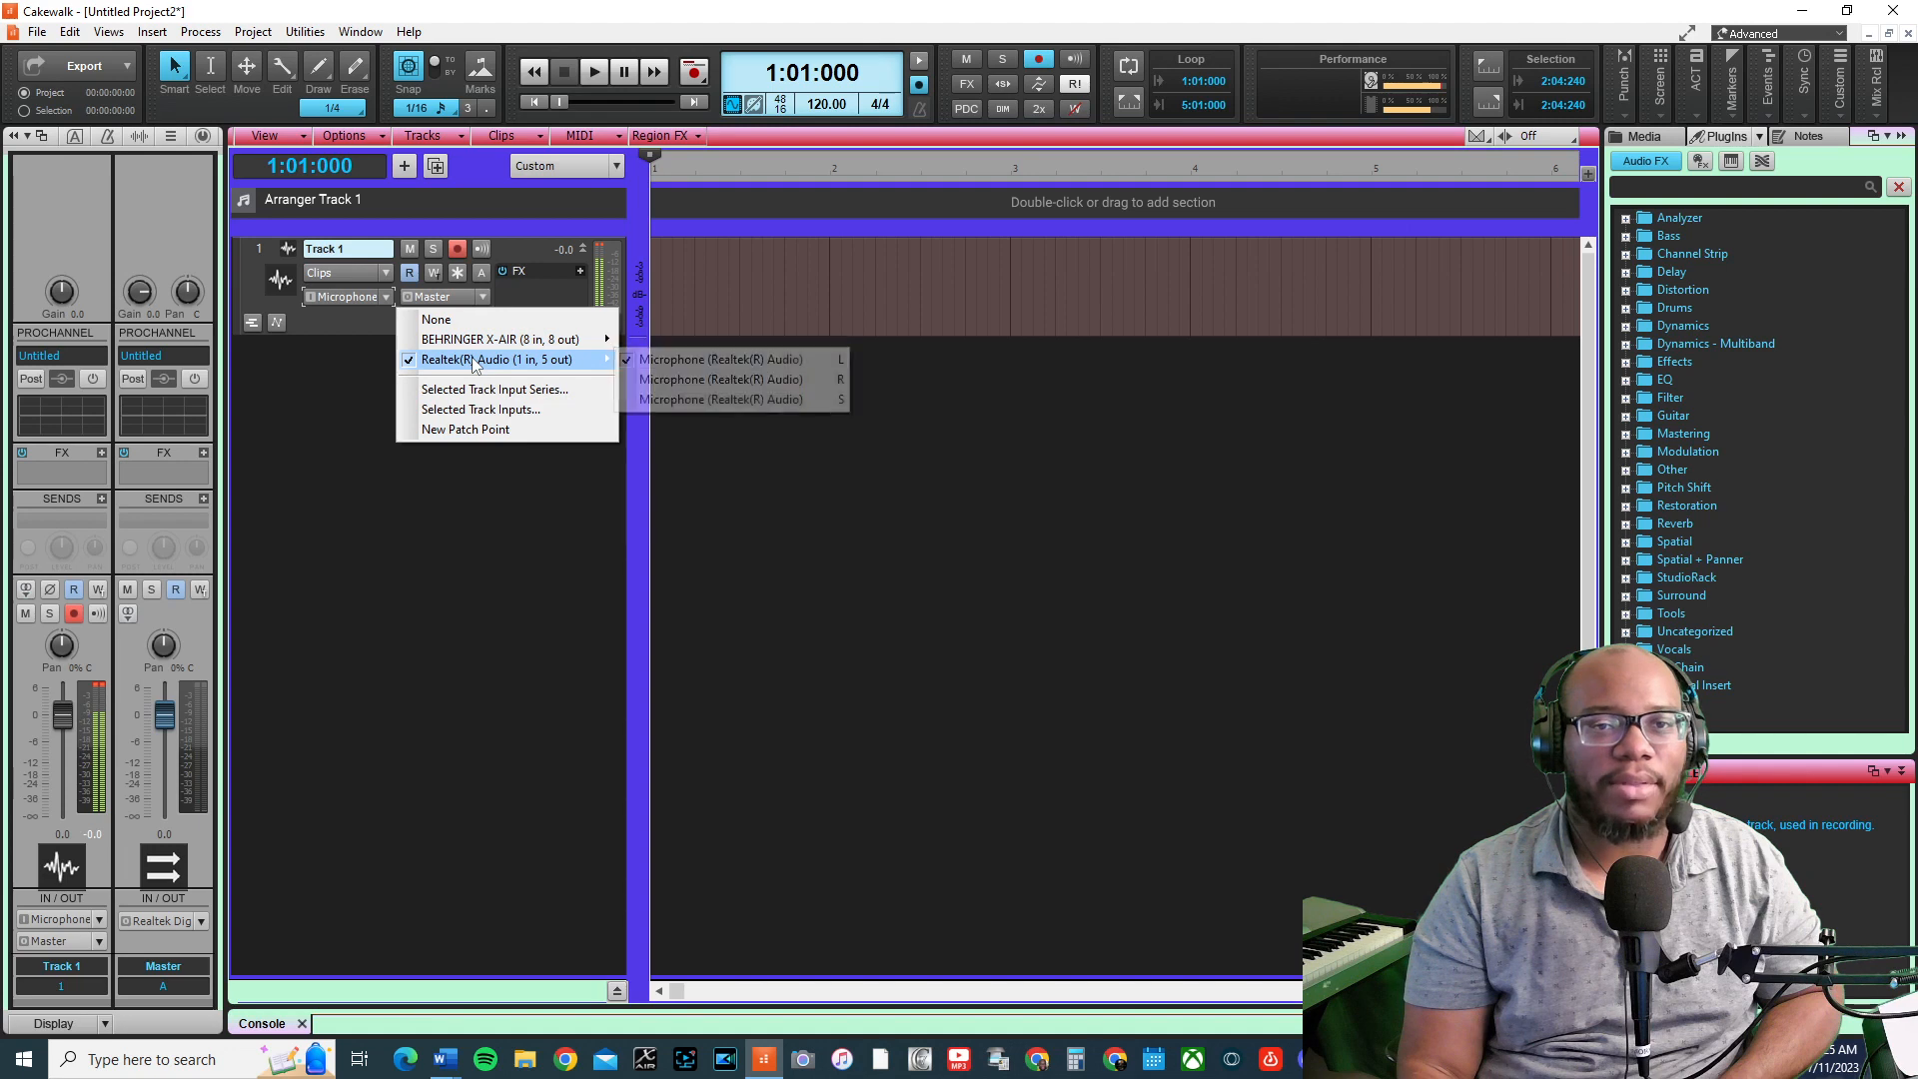
click(845, 381)
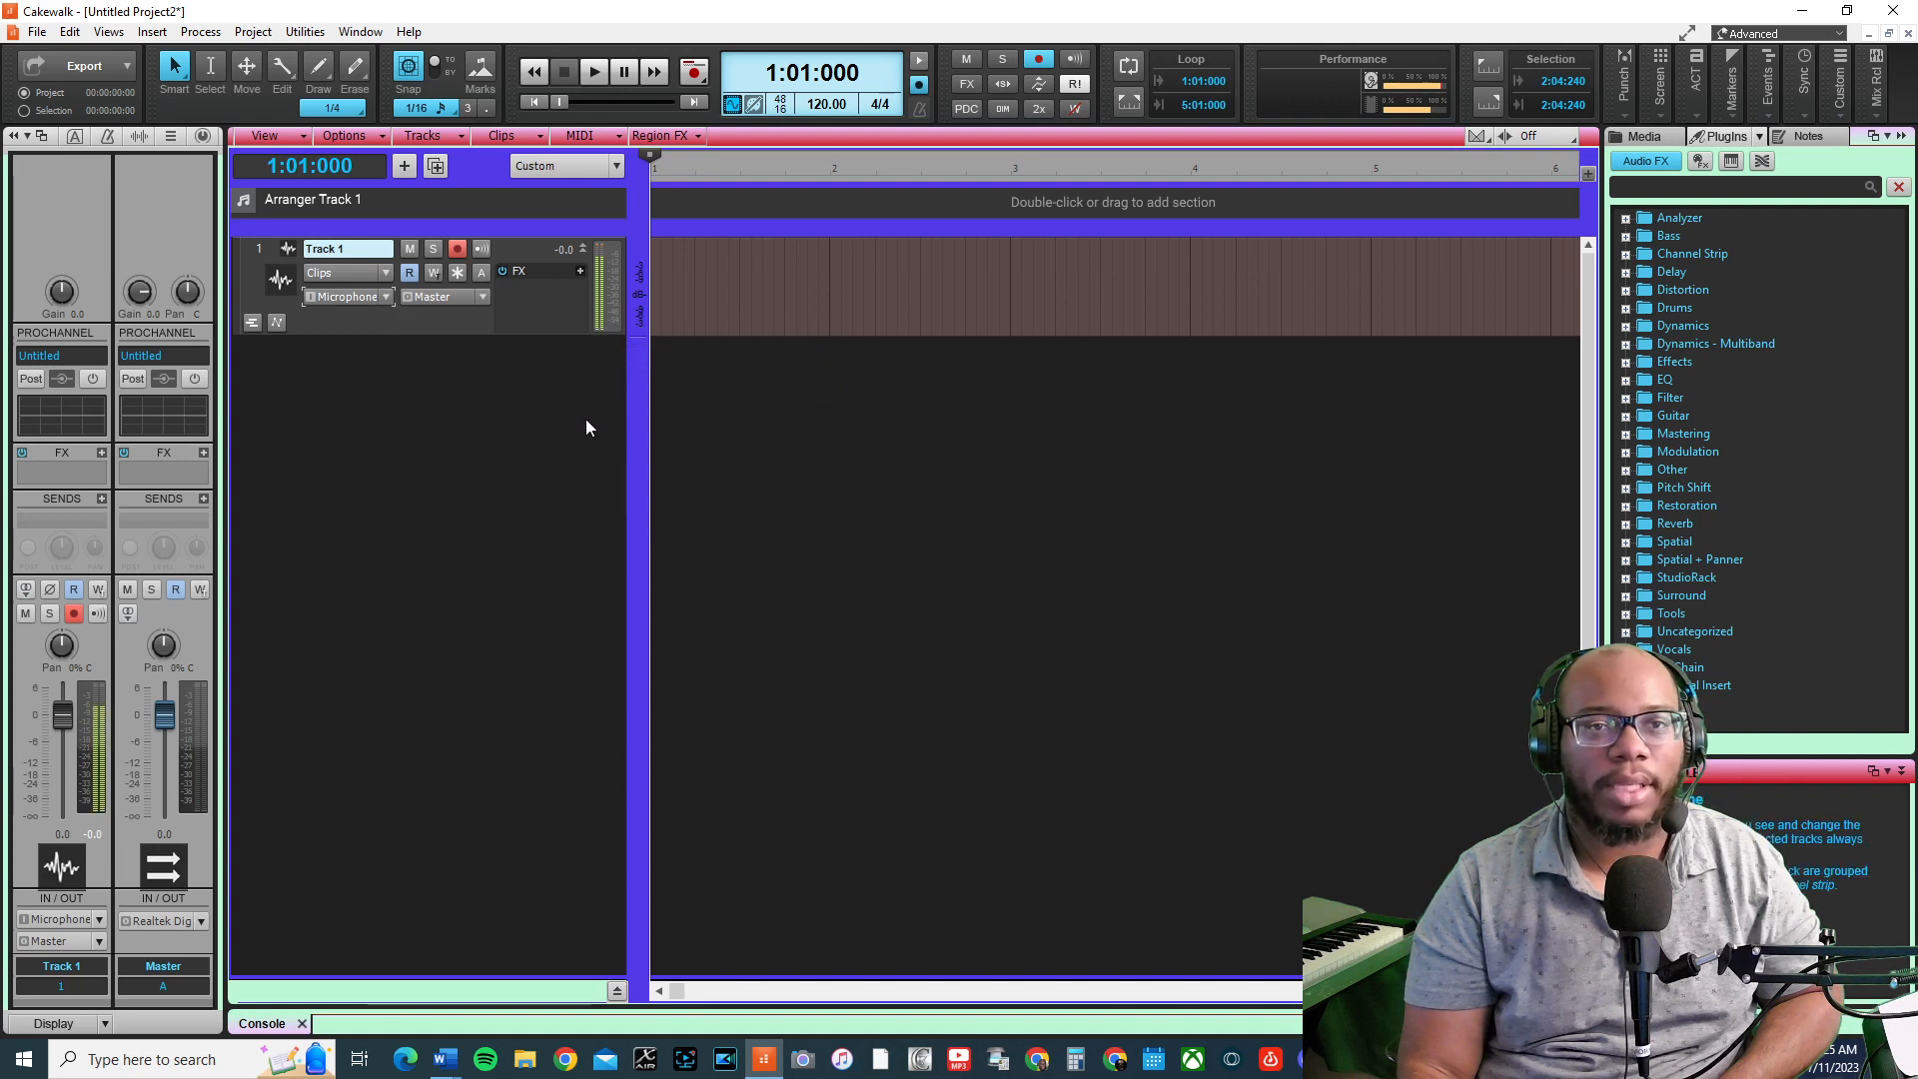
click(385, 298)
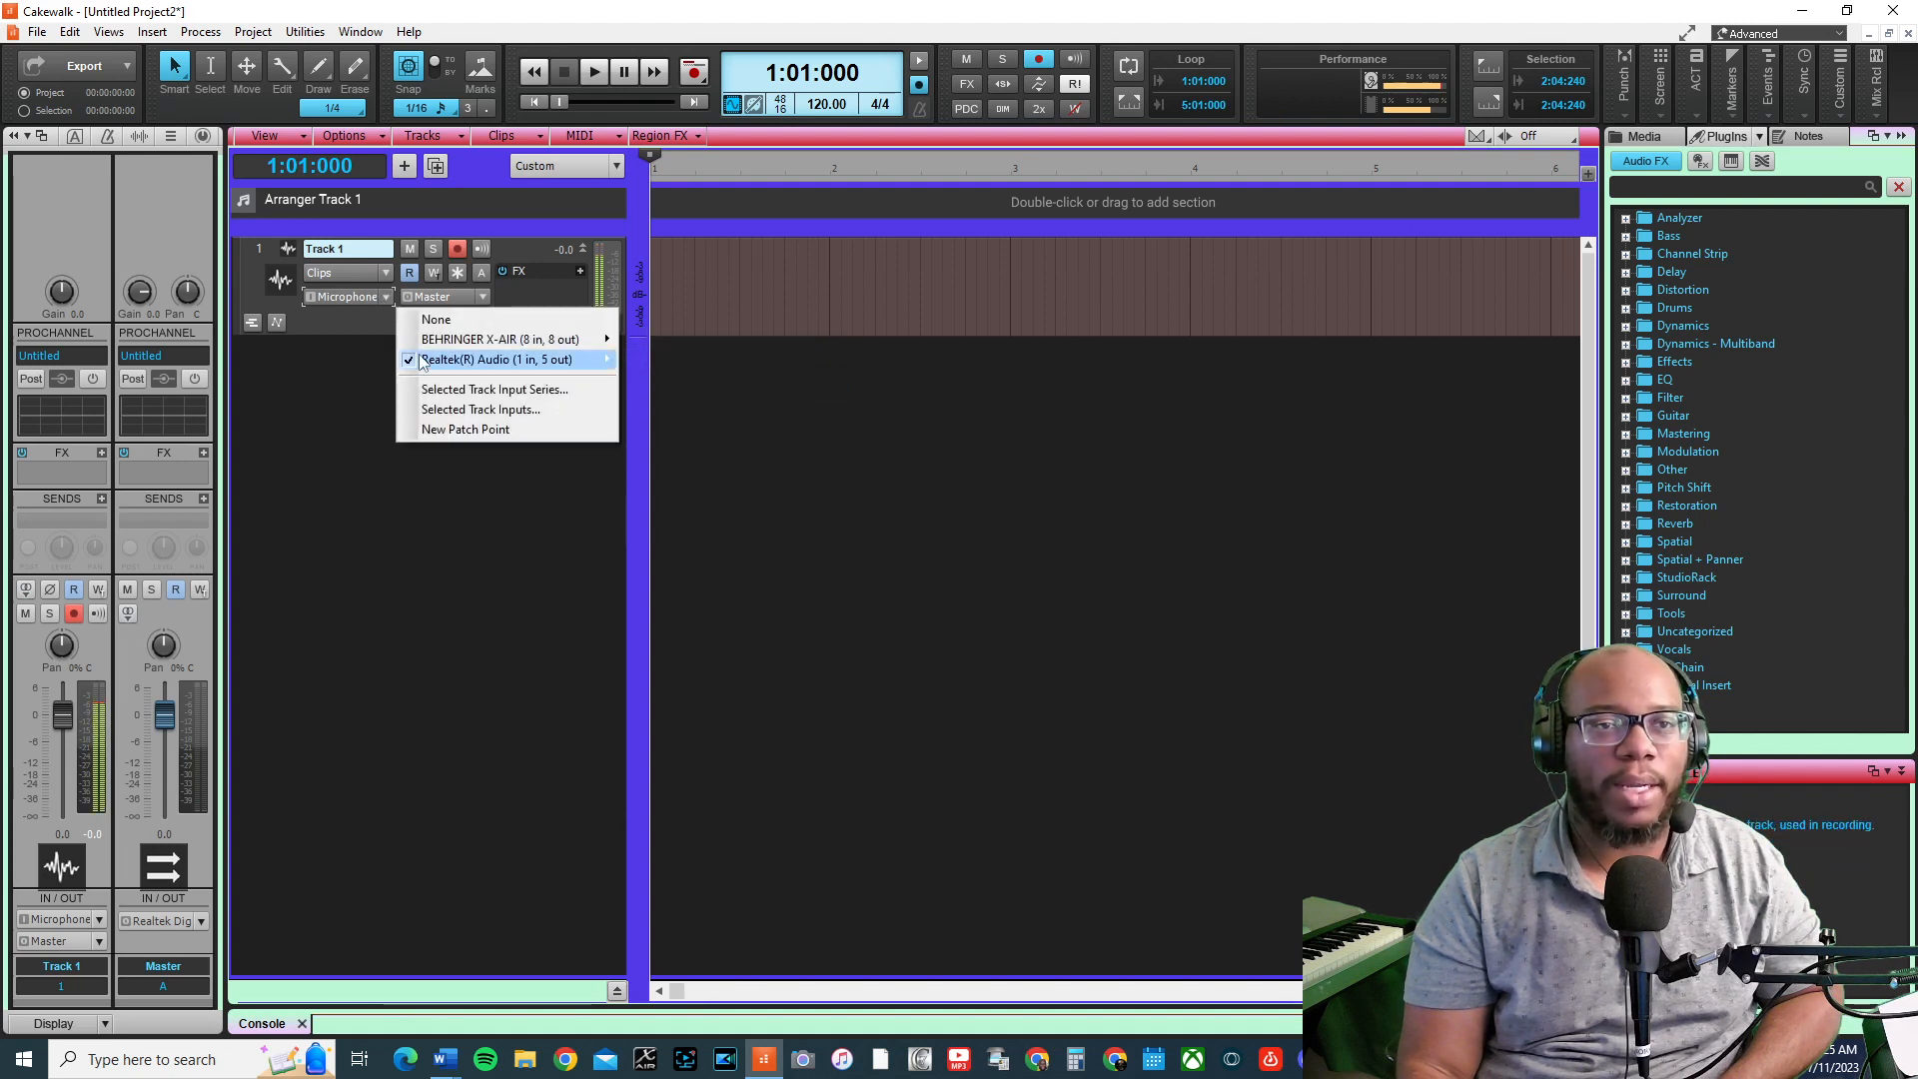
mouse_move(423, 361)
click(668, 400)
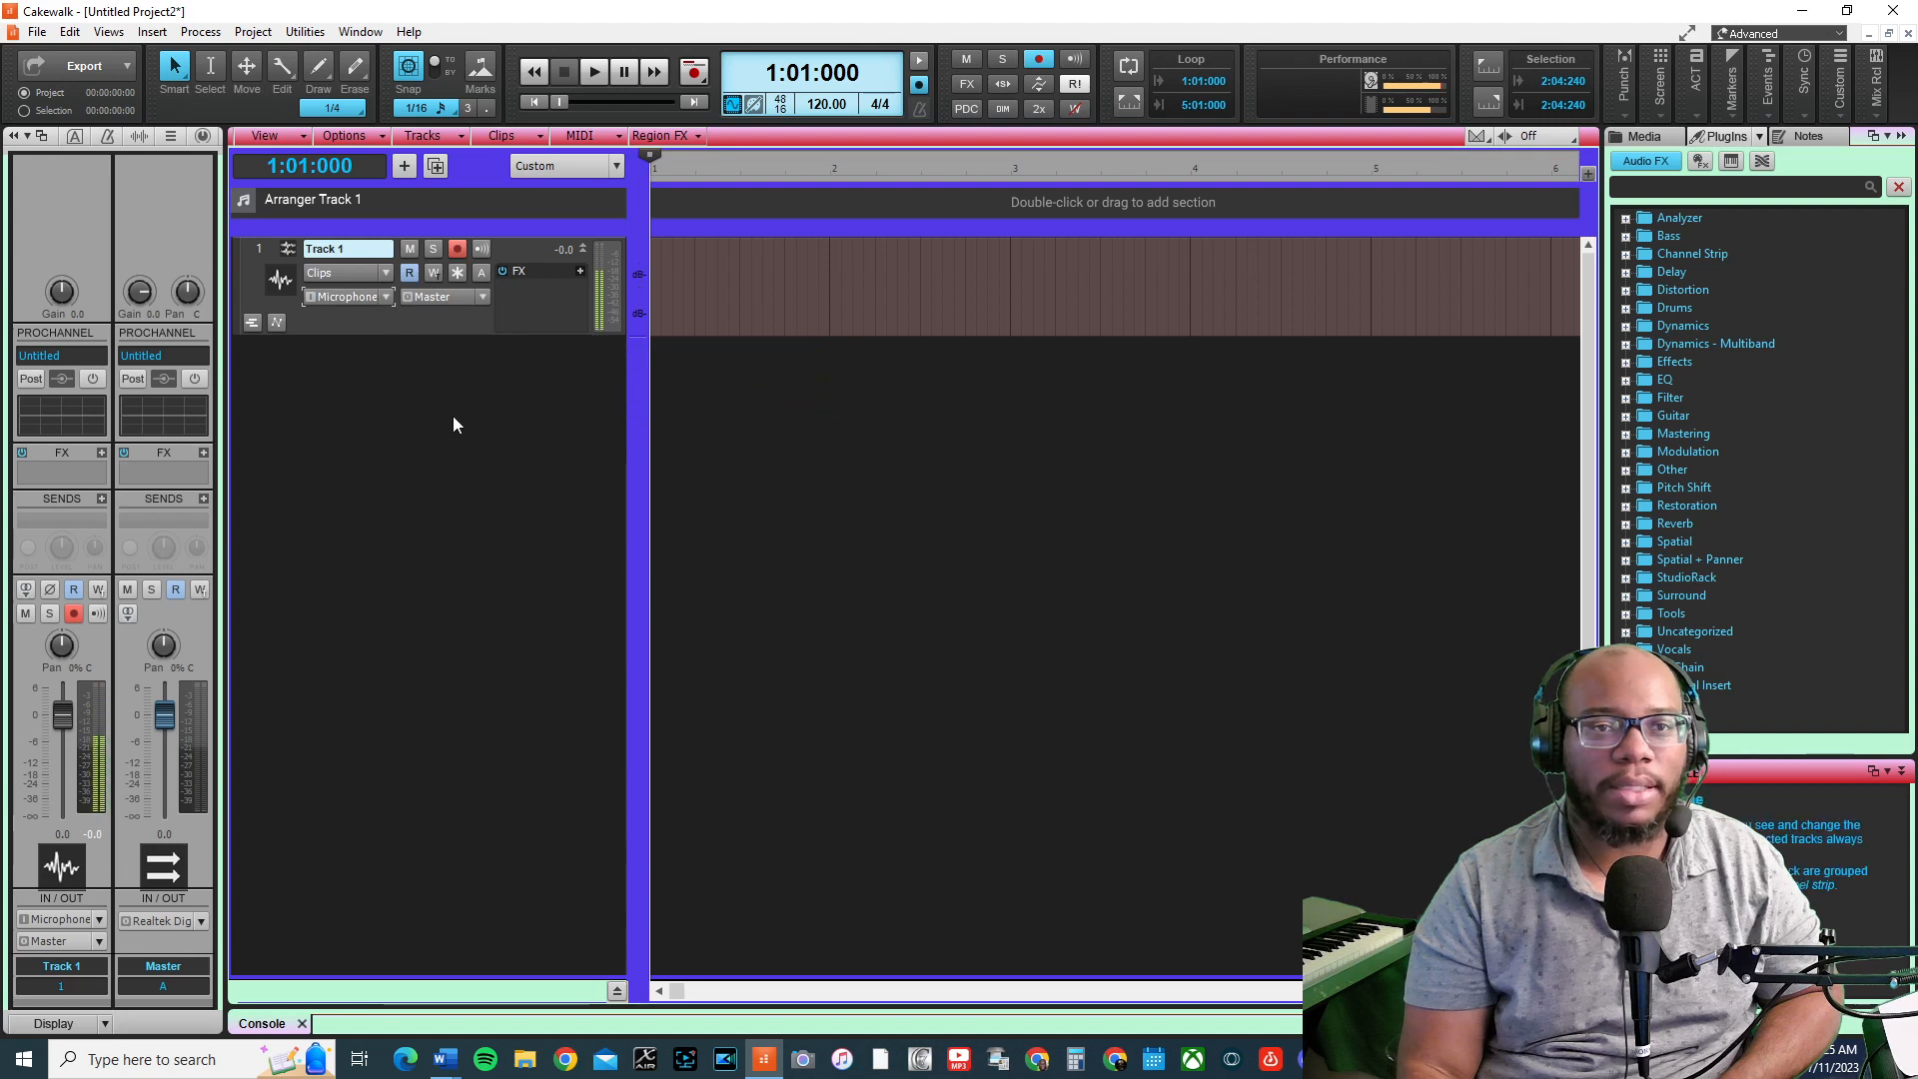
click(386, 297)
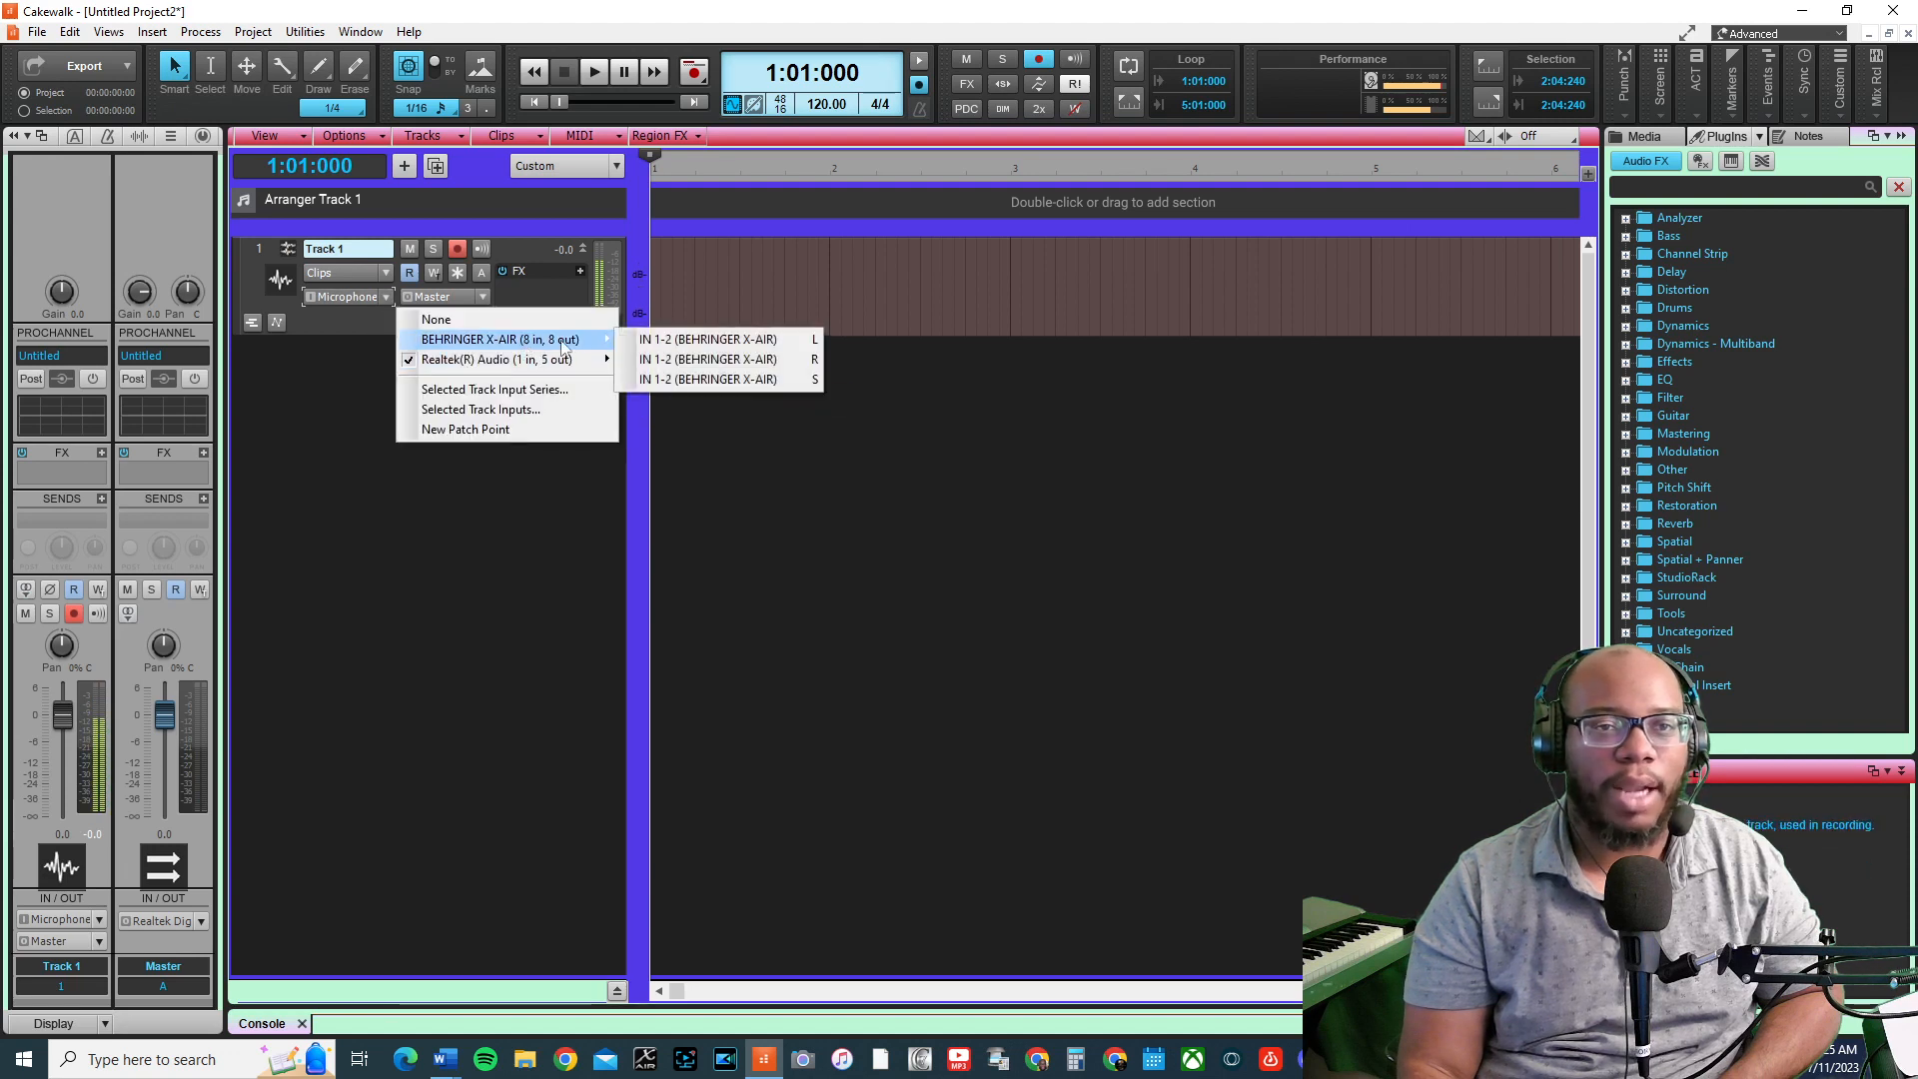
mouse_move(554, 362)
click(700, 361)
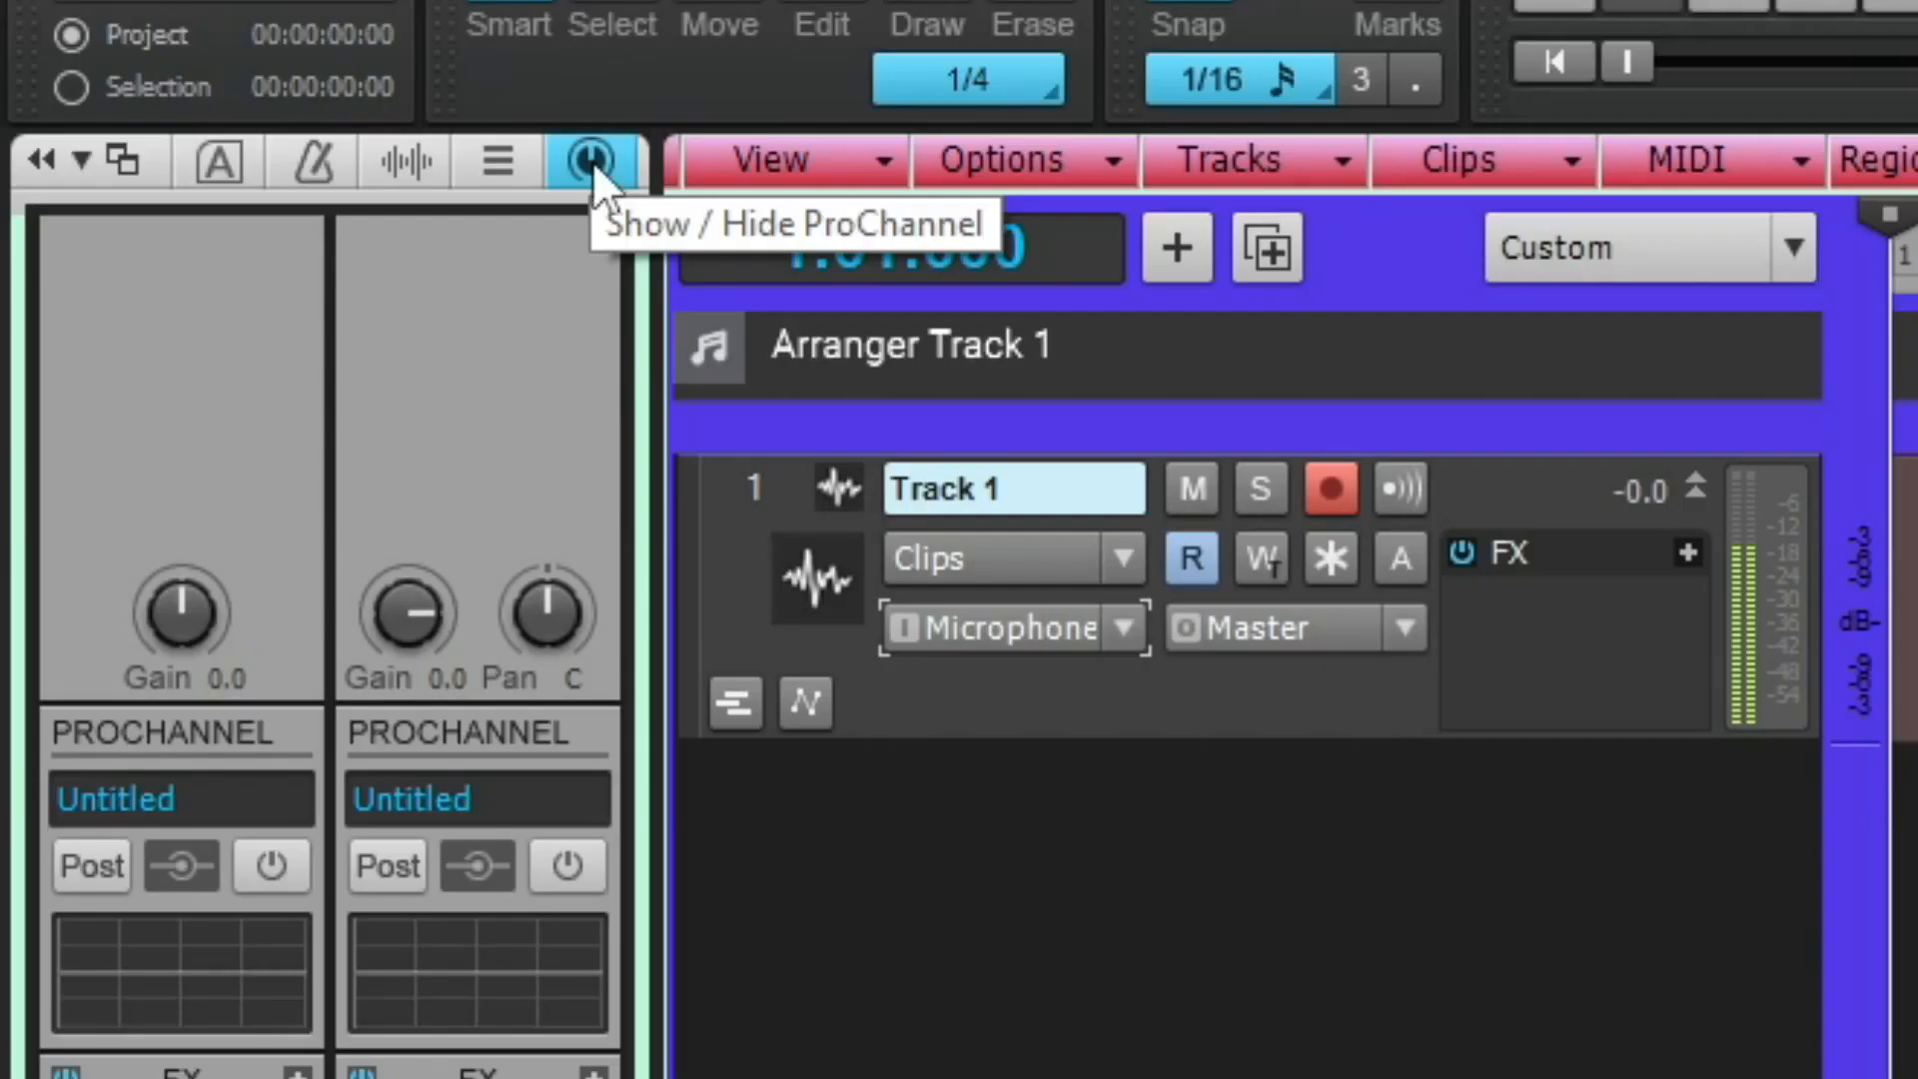
Route the Master bus output to Speakers (Realtek(R) Audio) 1/2 and turn on input echo for Track 1
click(203, 140)
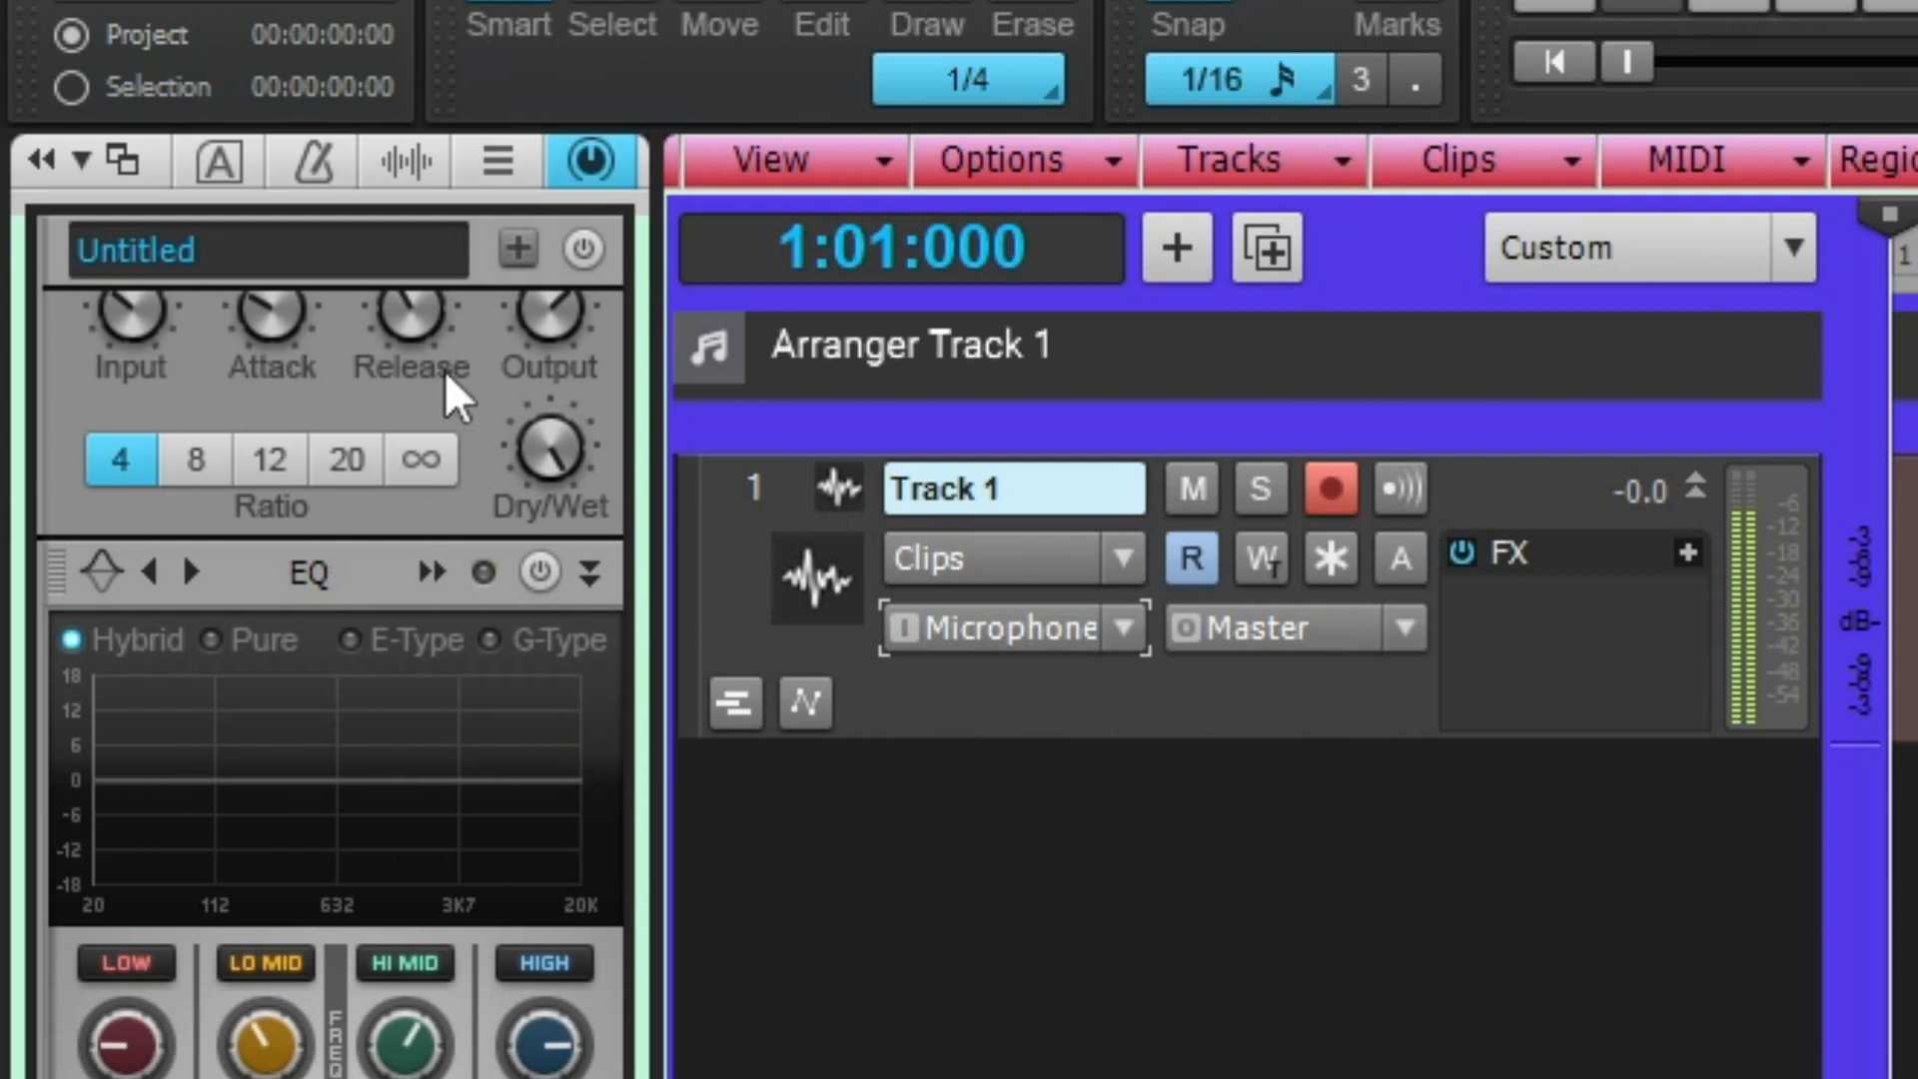
click(608, 165)
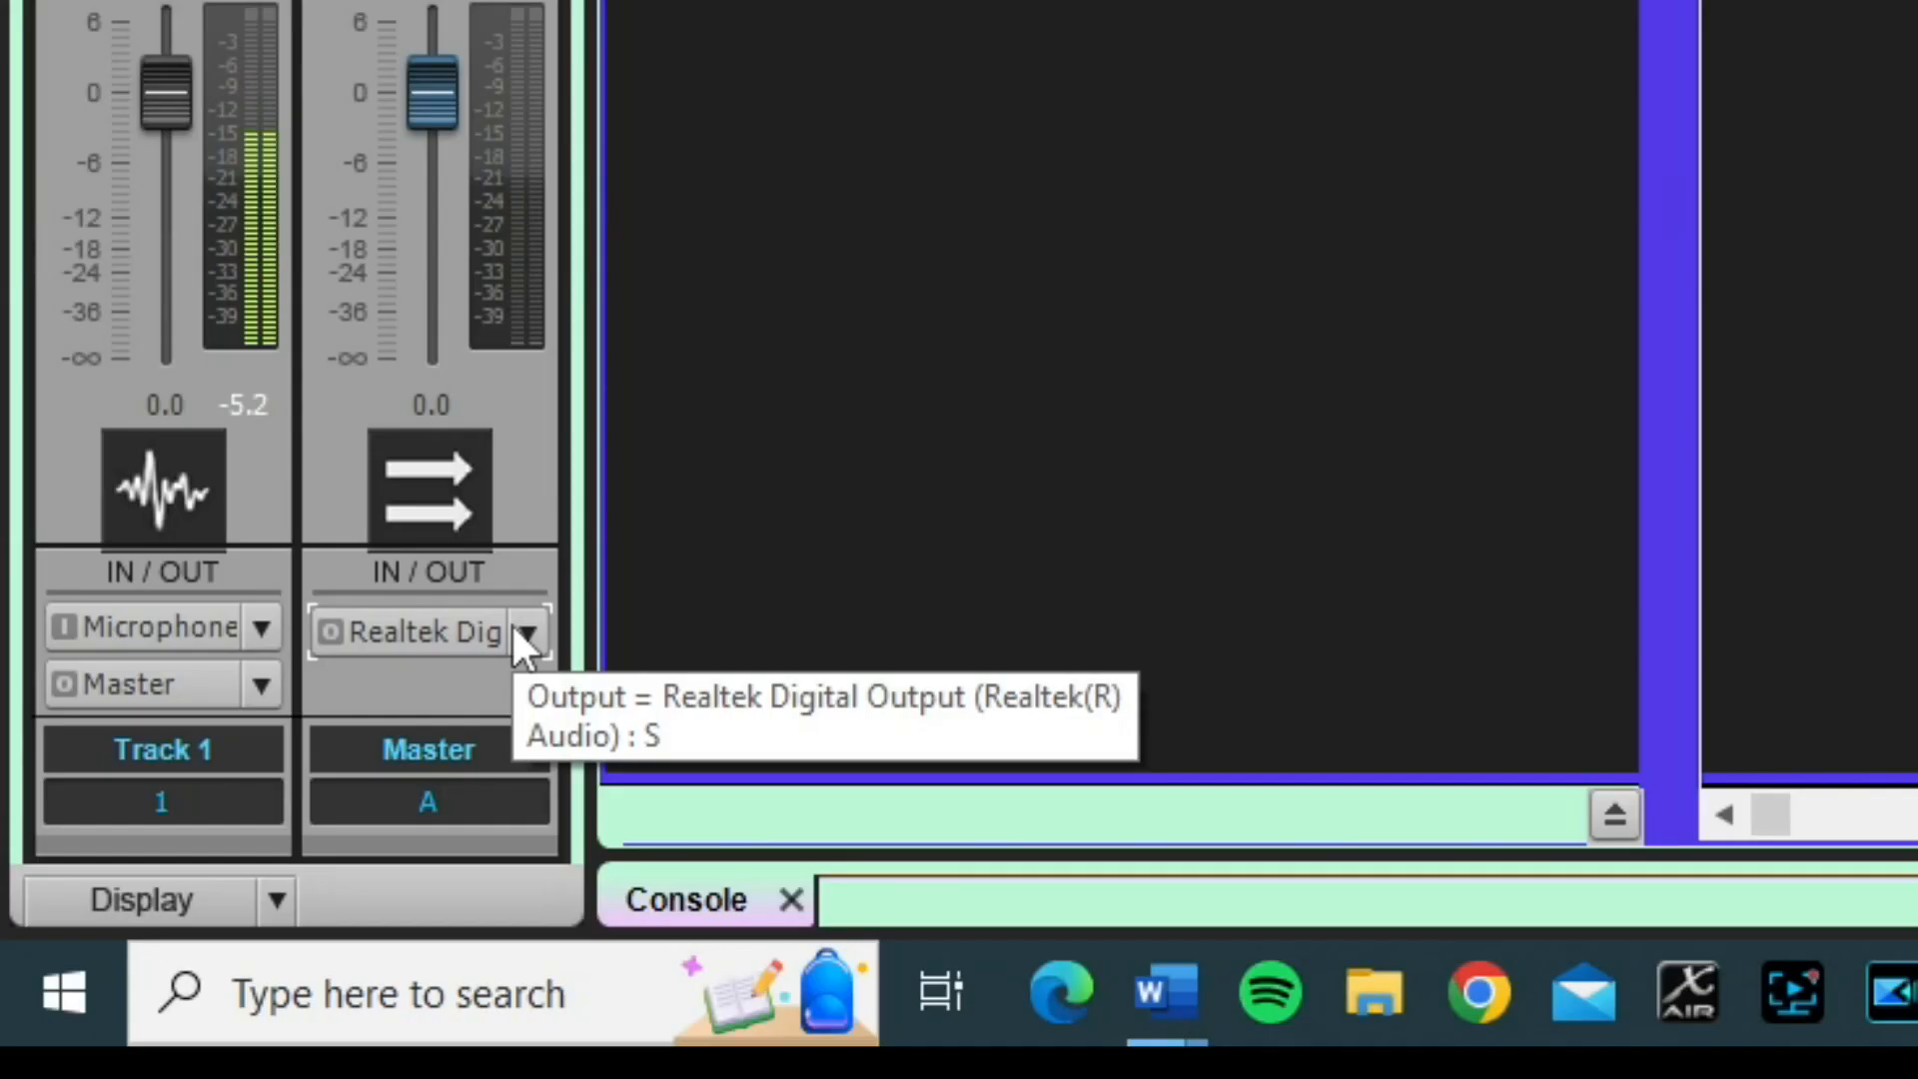
click(521, 632)
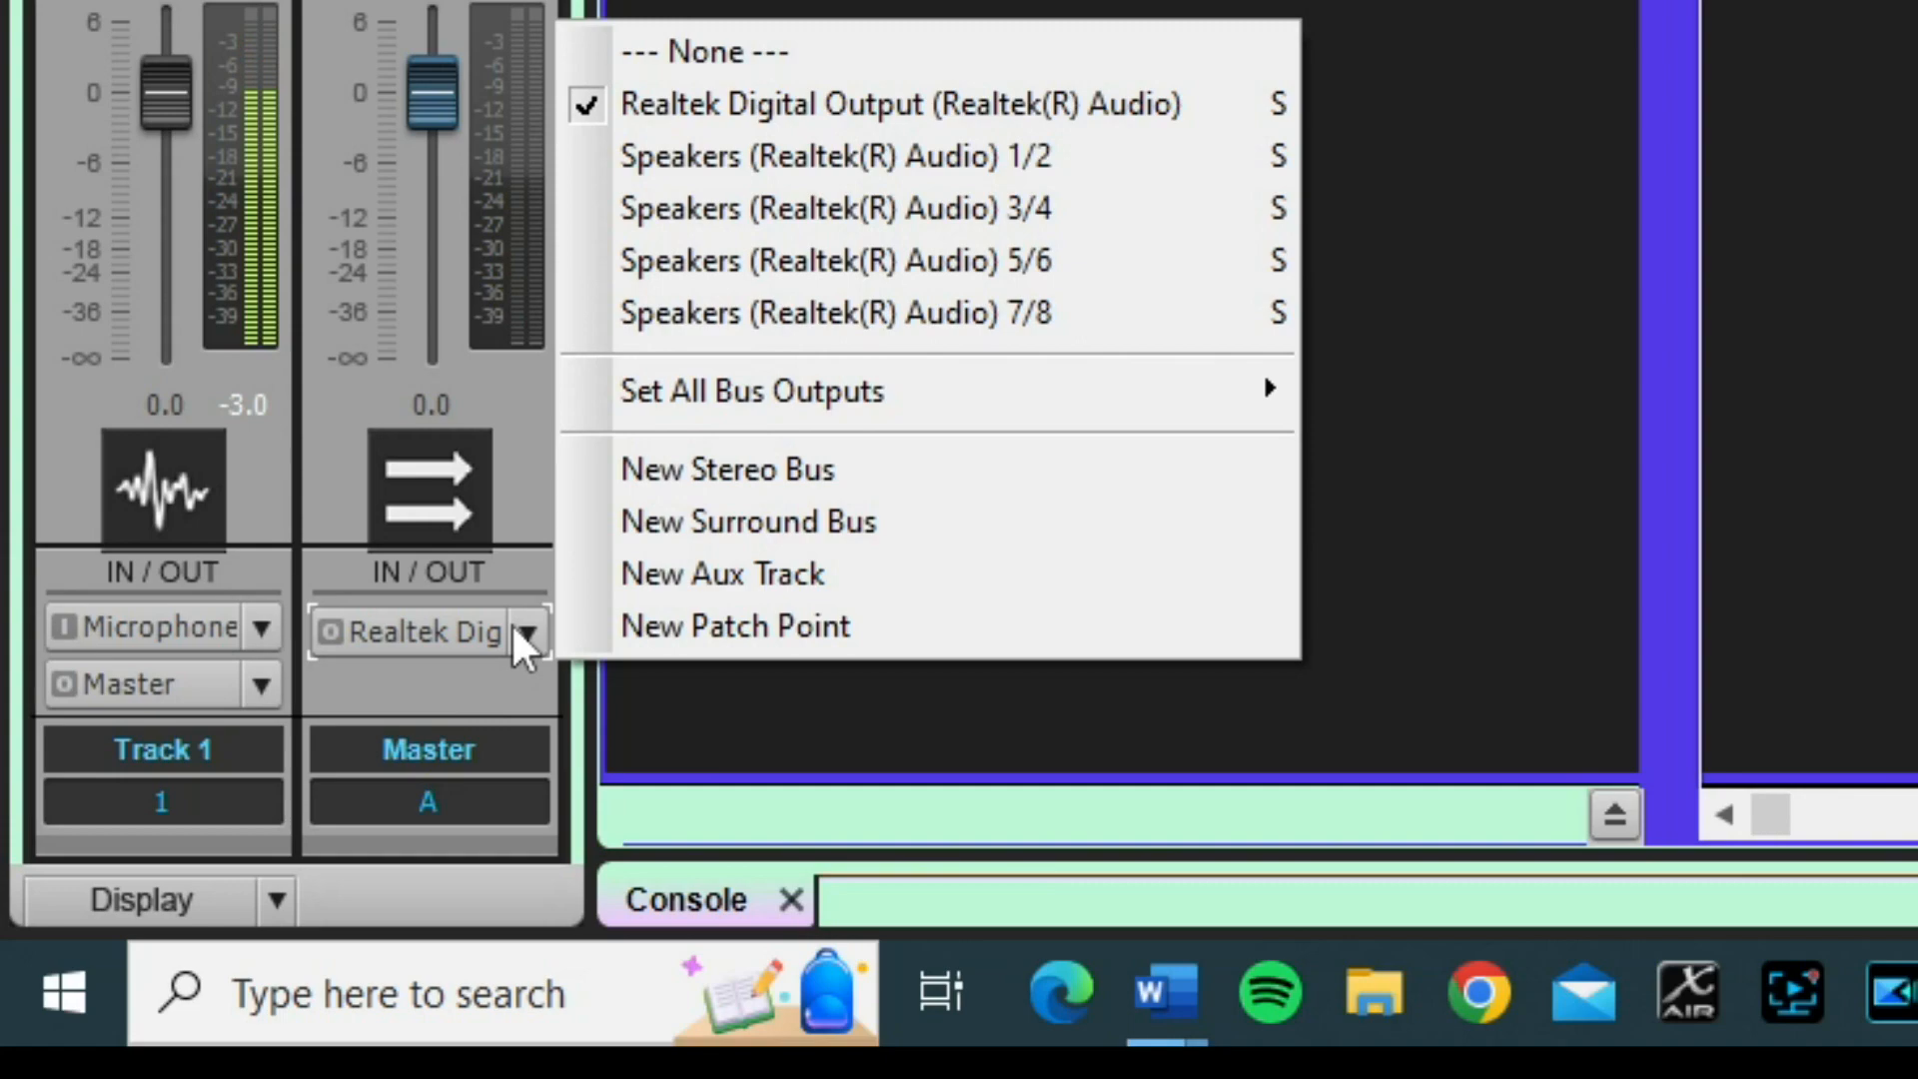
click(997, 165)
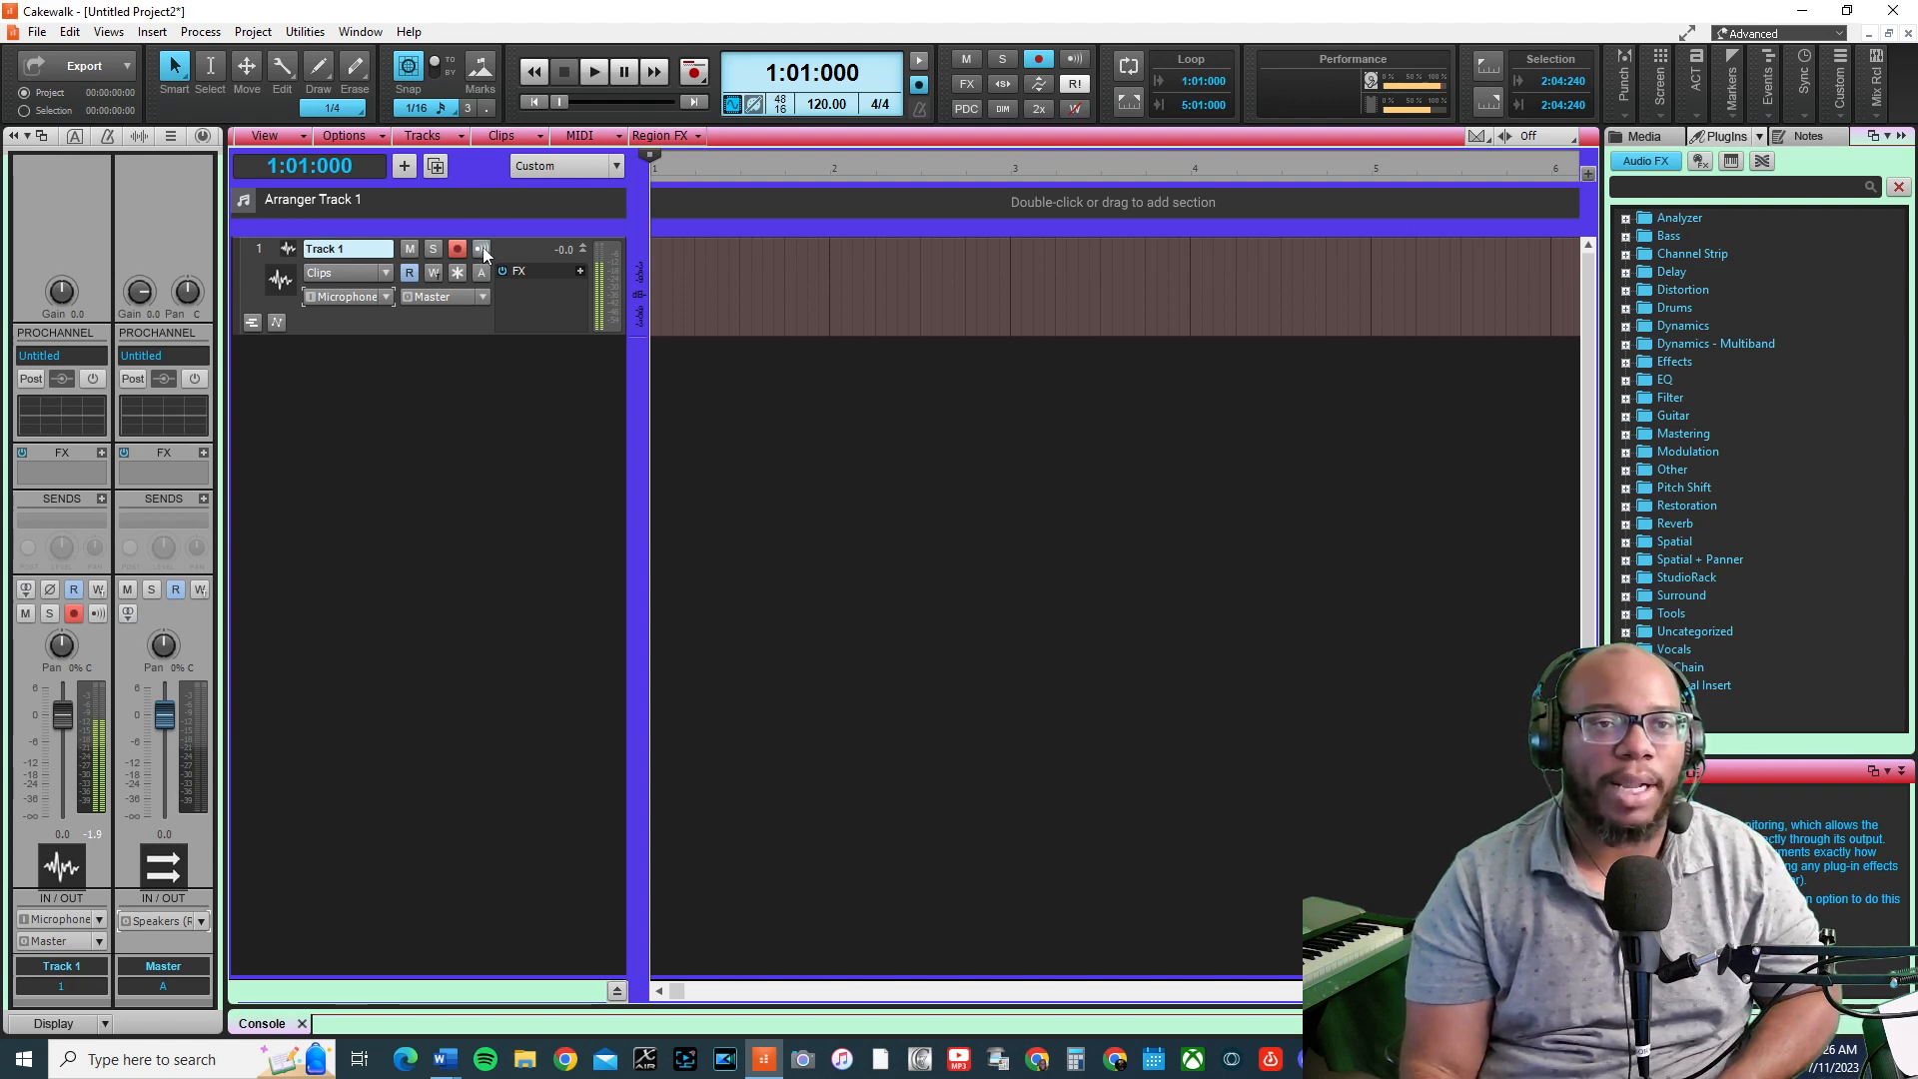
click(483, 248)
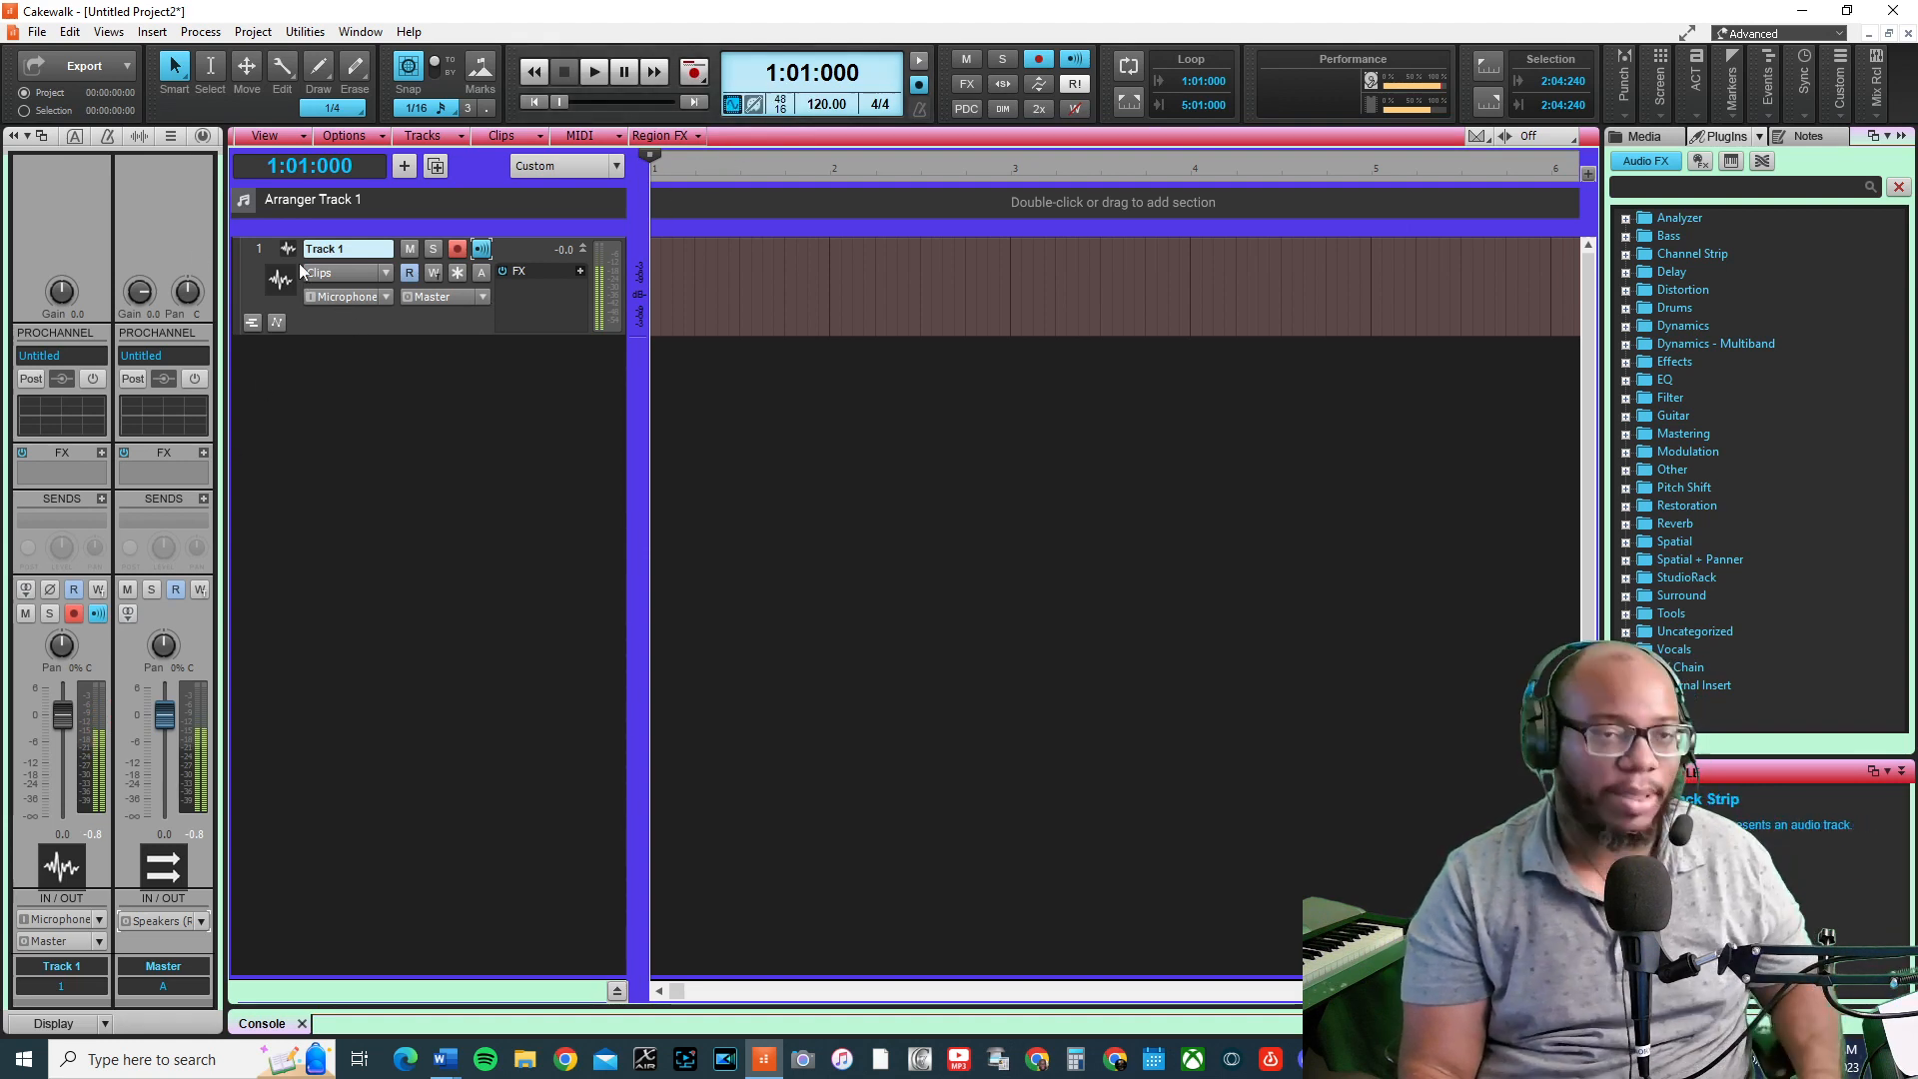
Duplicate Track 1 with 2 repetitions starting at track 2, including its properties, effects and sends
right_click(261, 252)
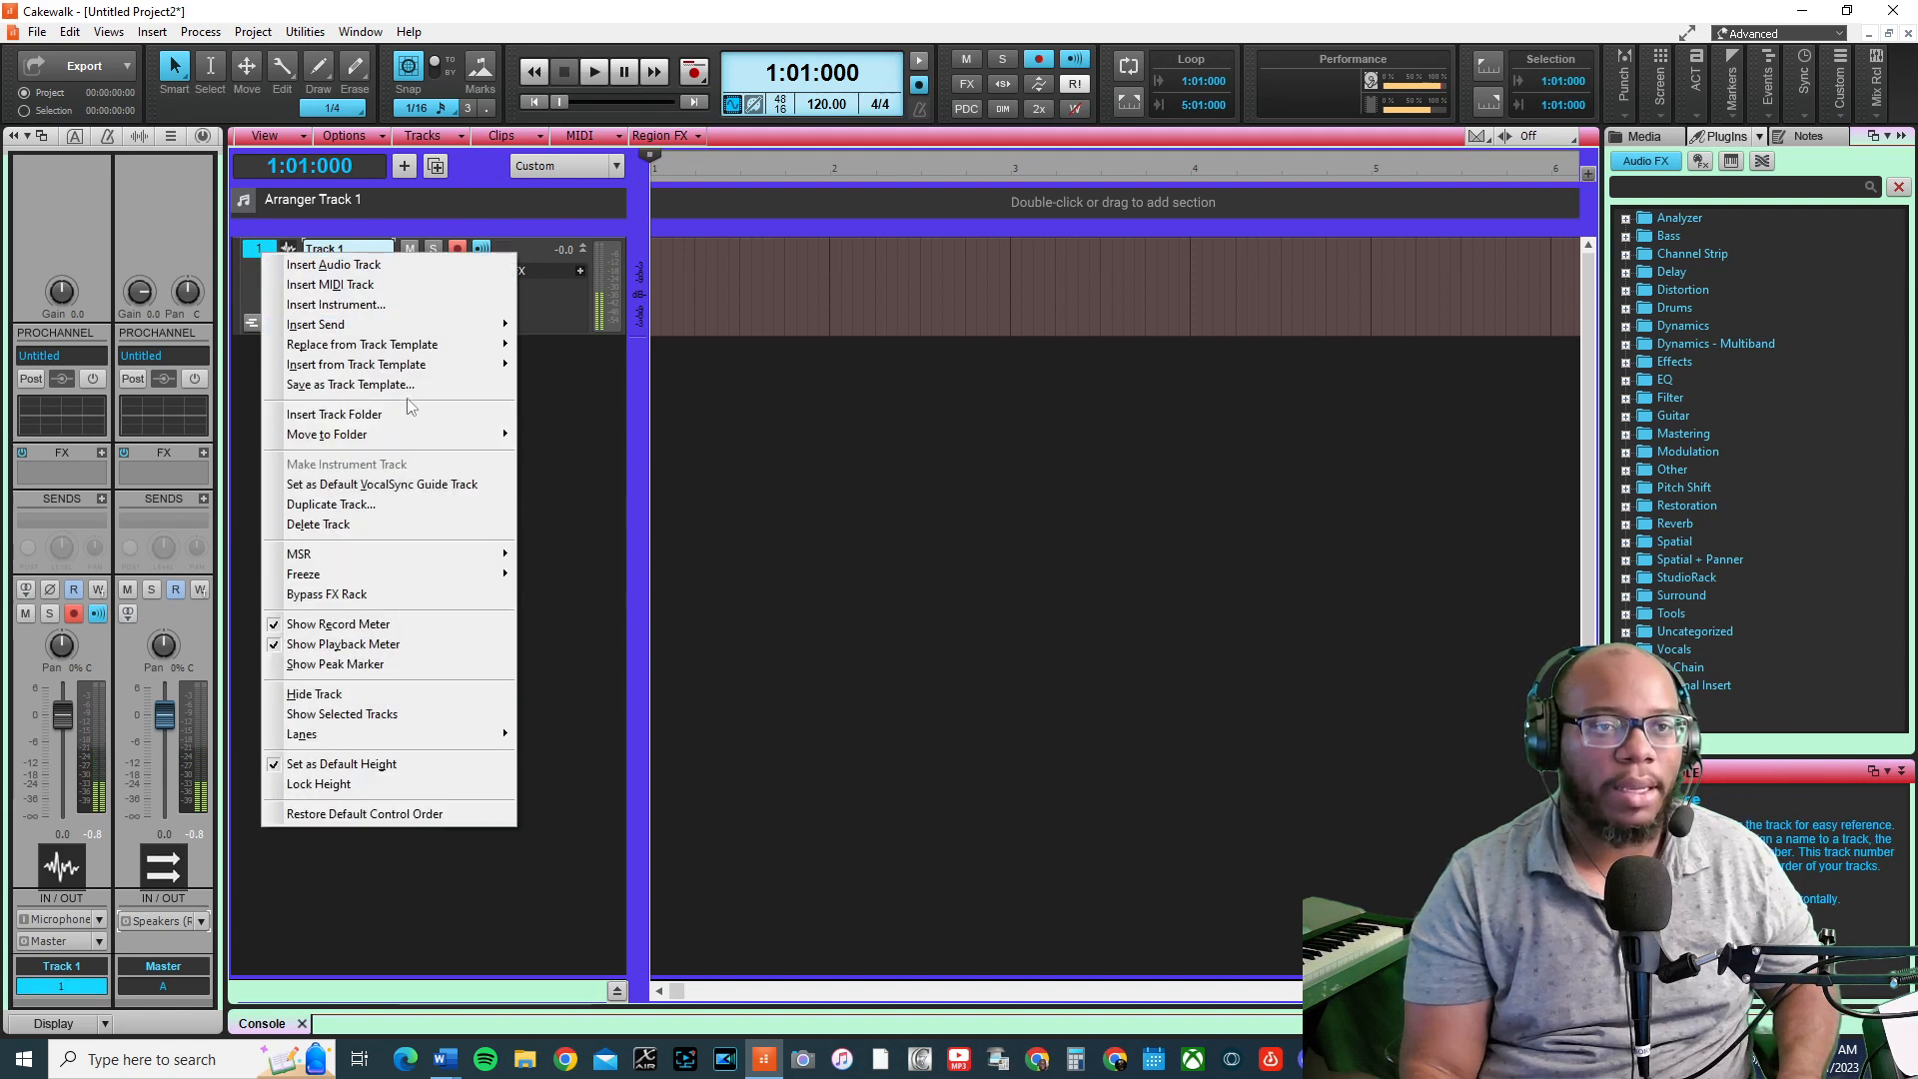
click(376, 506)
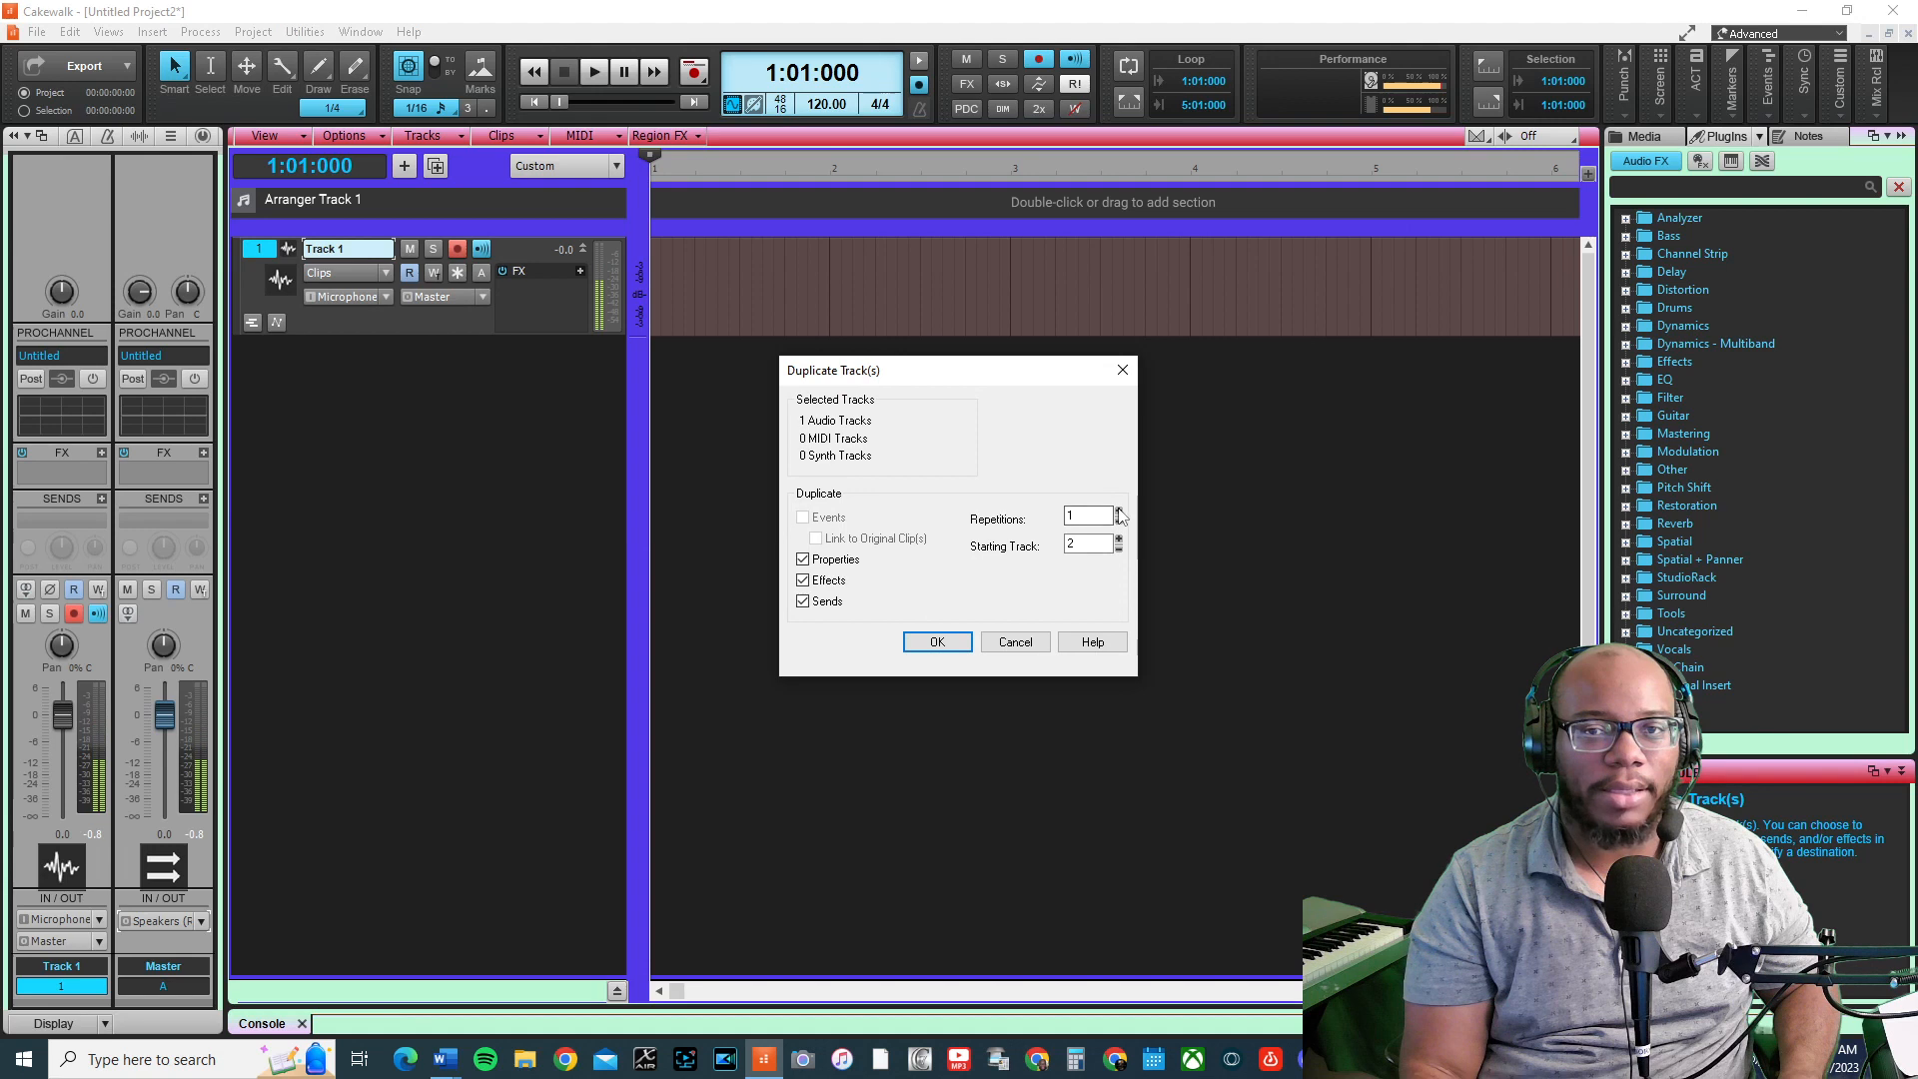
click(937, 641)
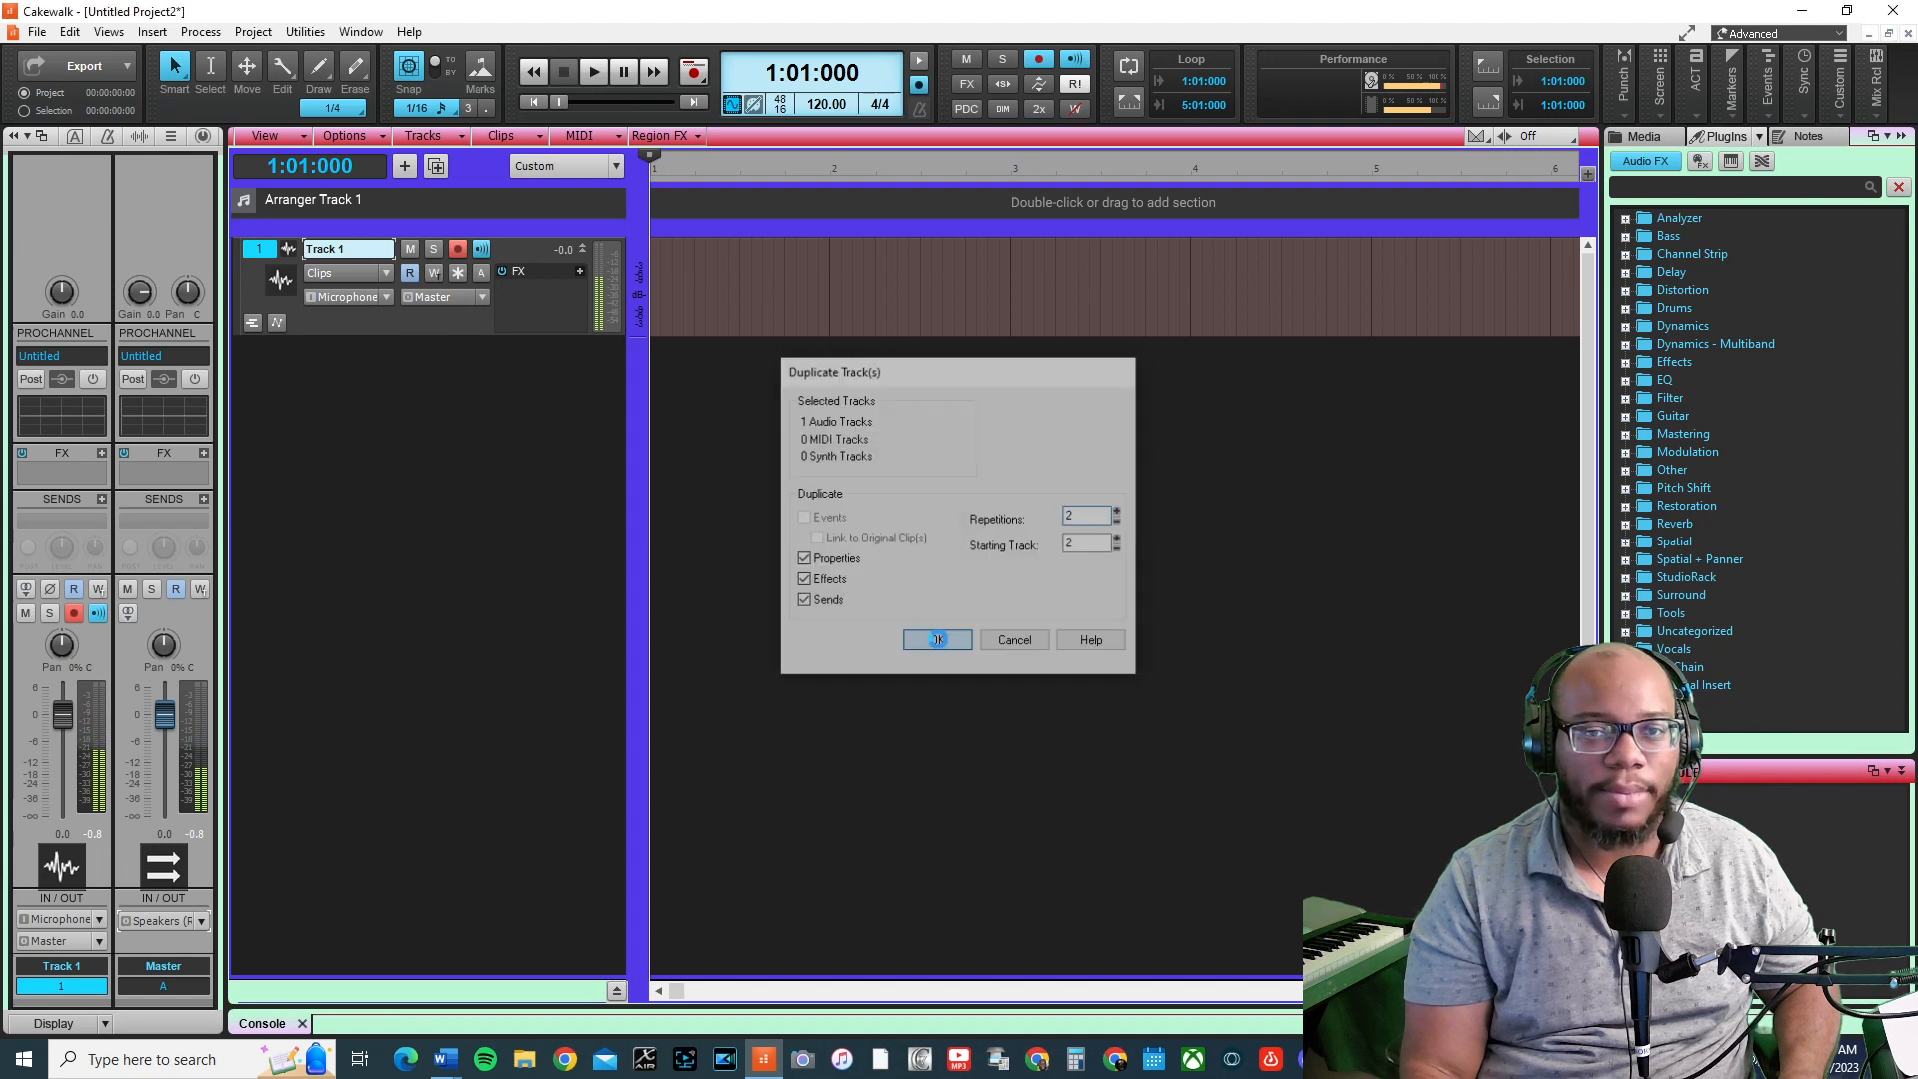
Disarm recording and turn off input echo on Tracks 2 and 3
click(458, 348)
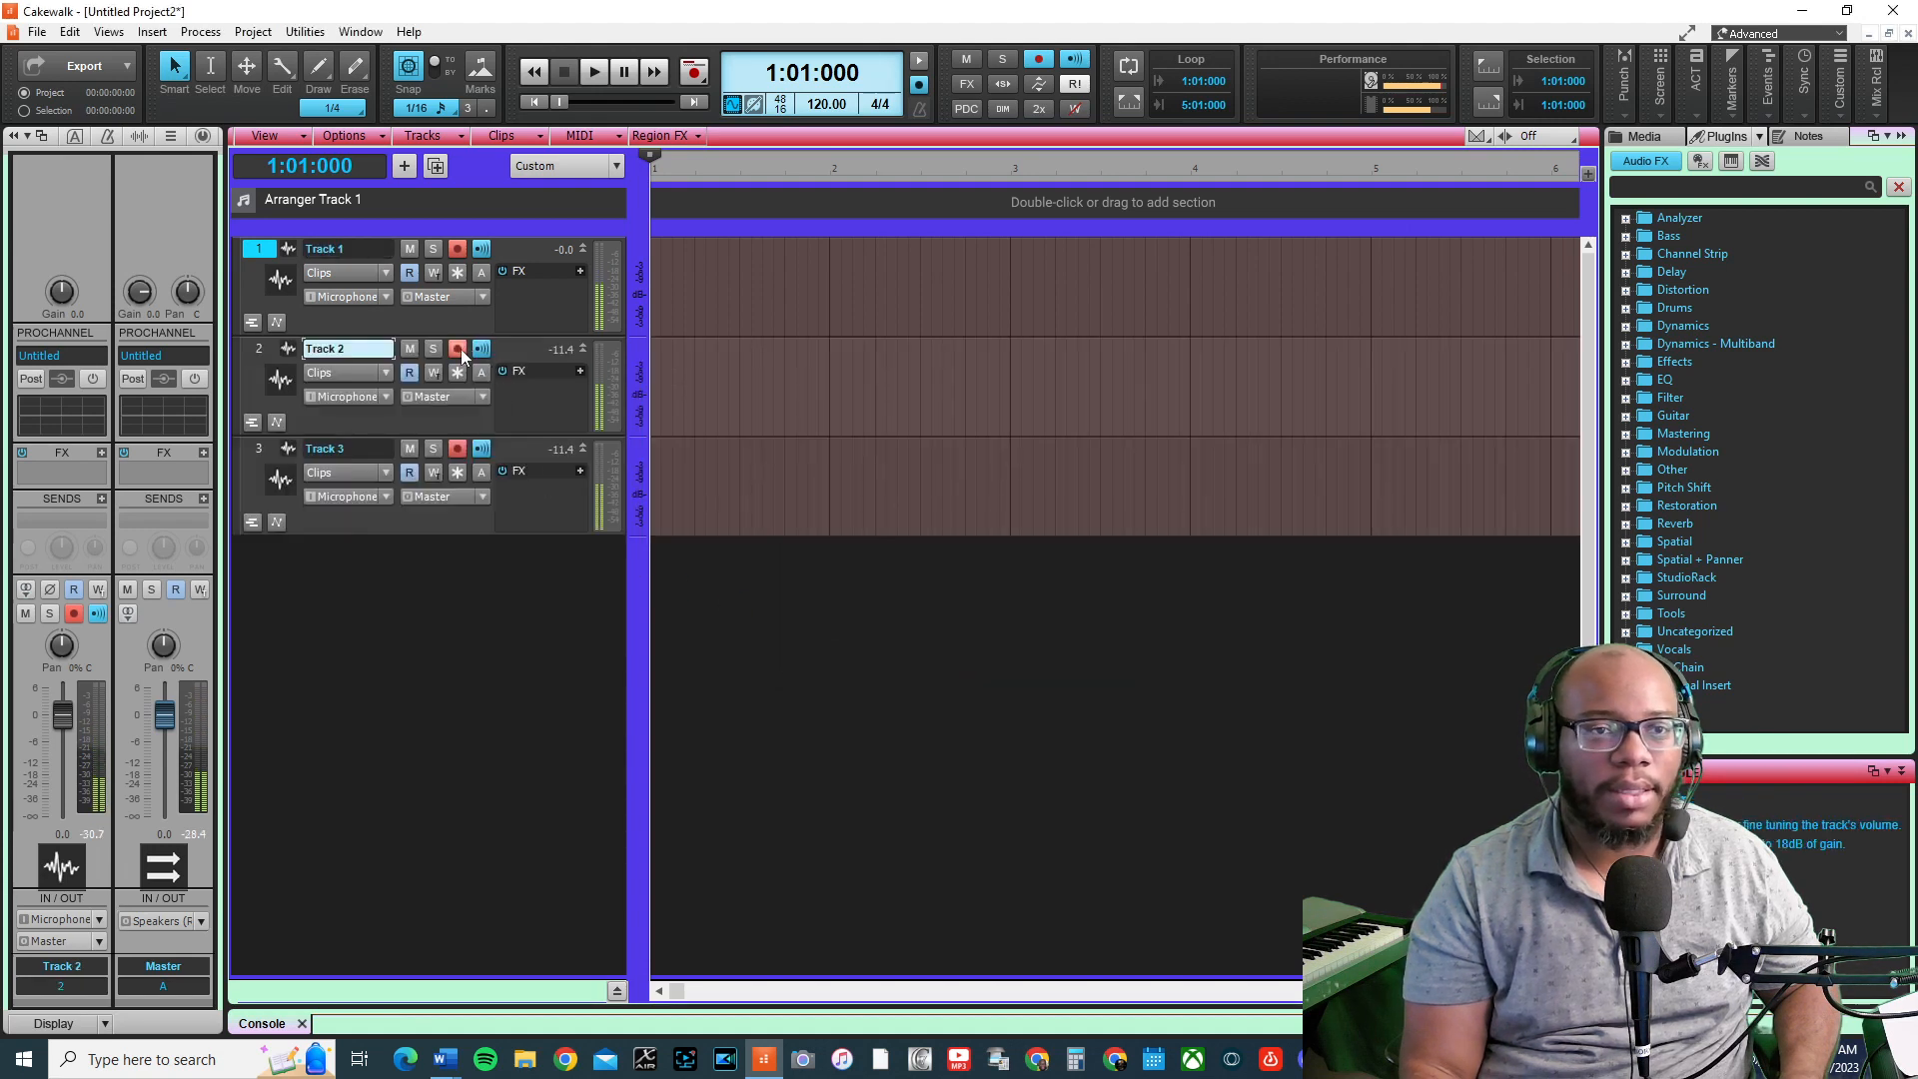
click(457, 448)
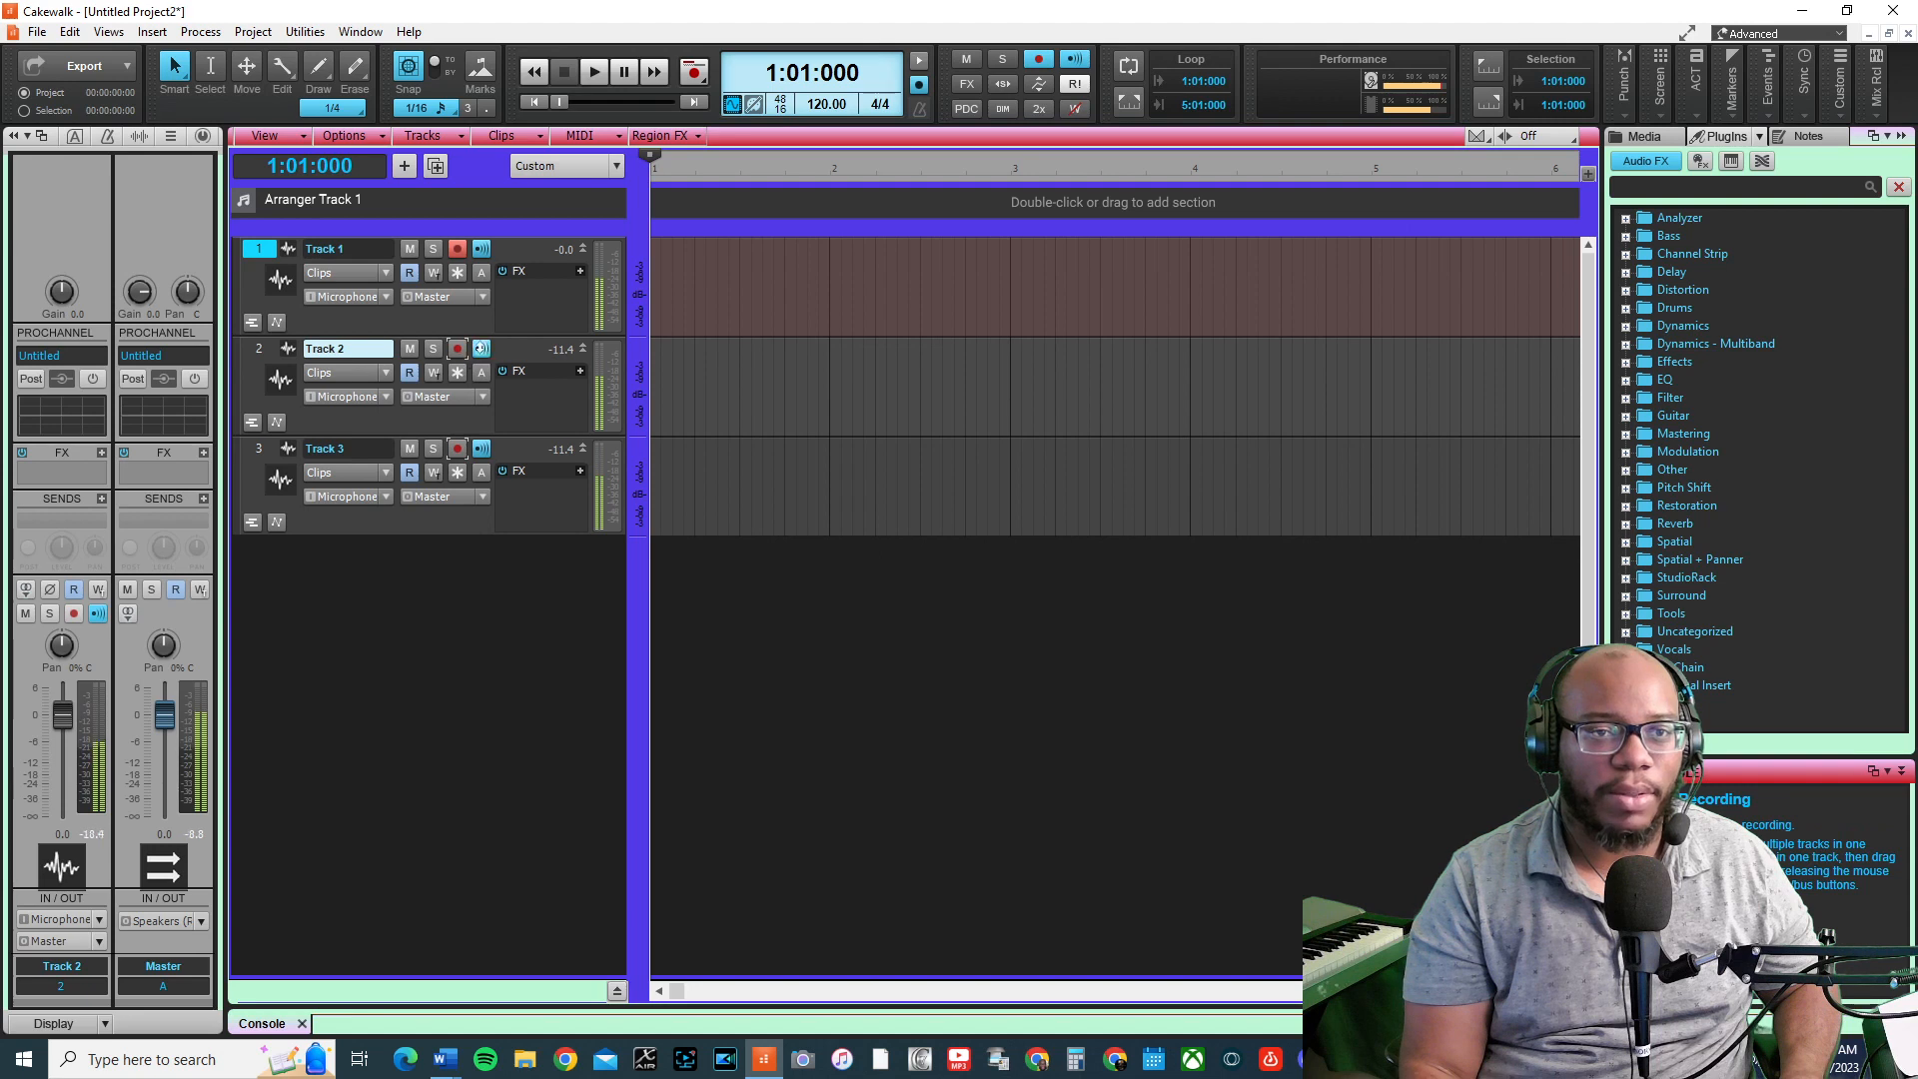
click(481, 449)
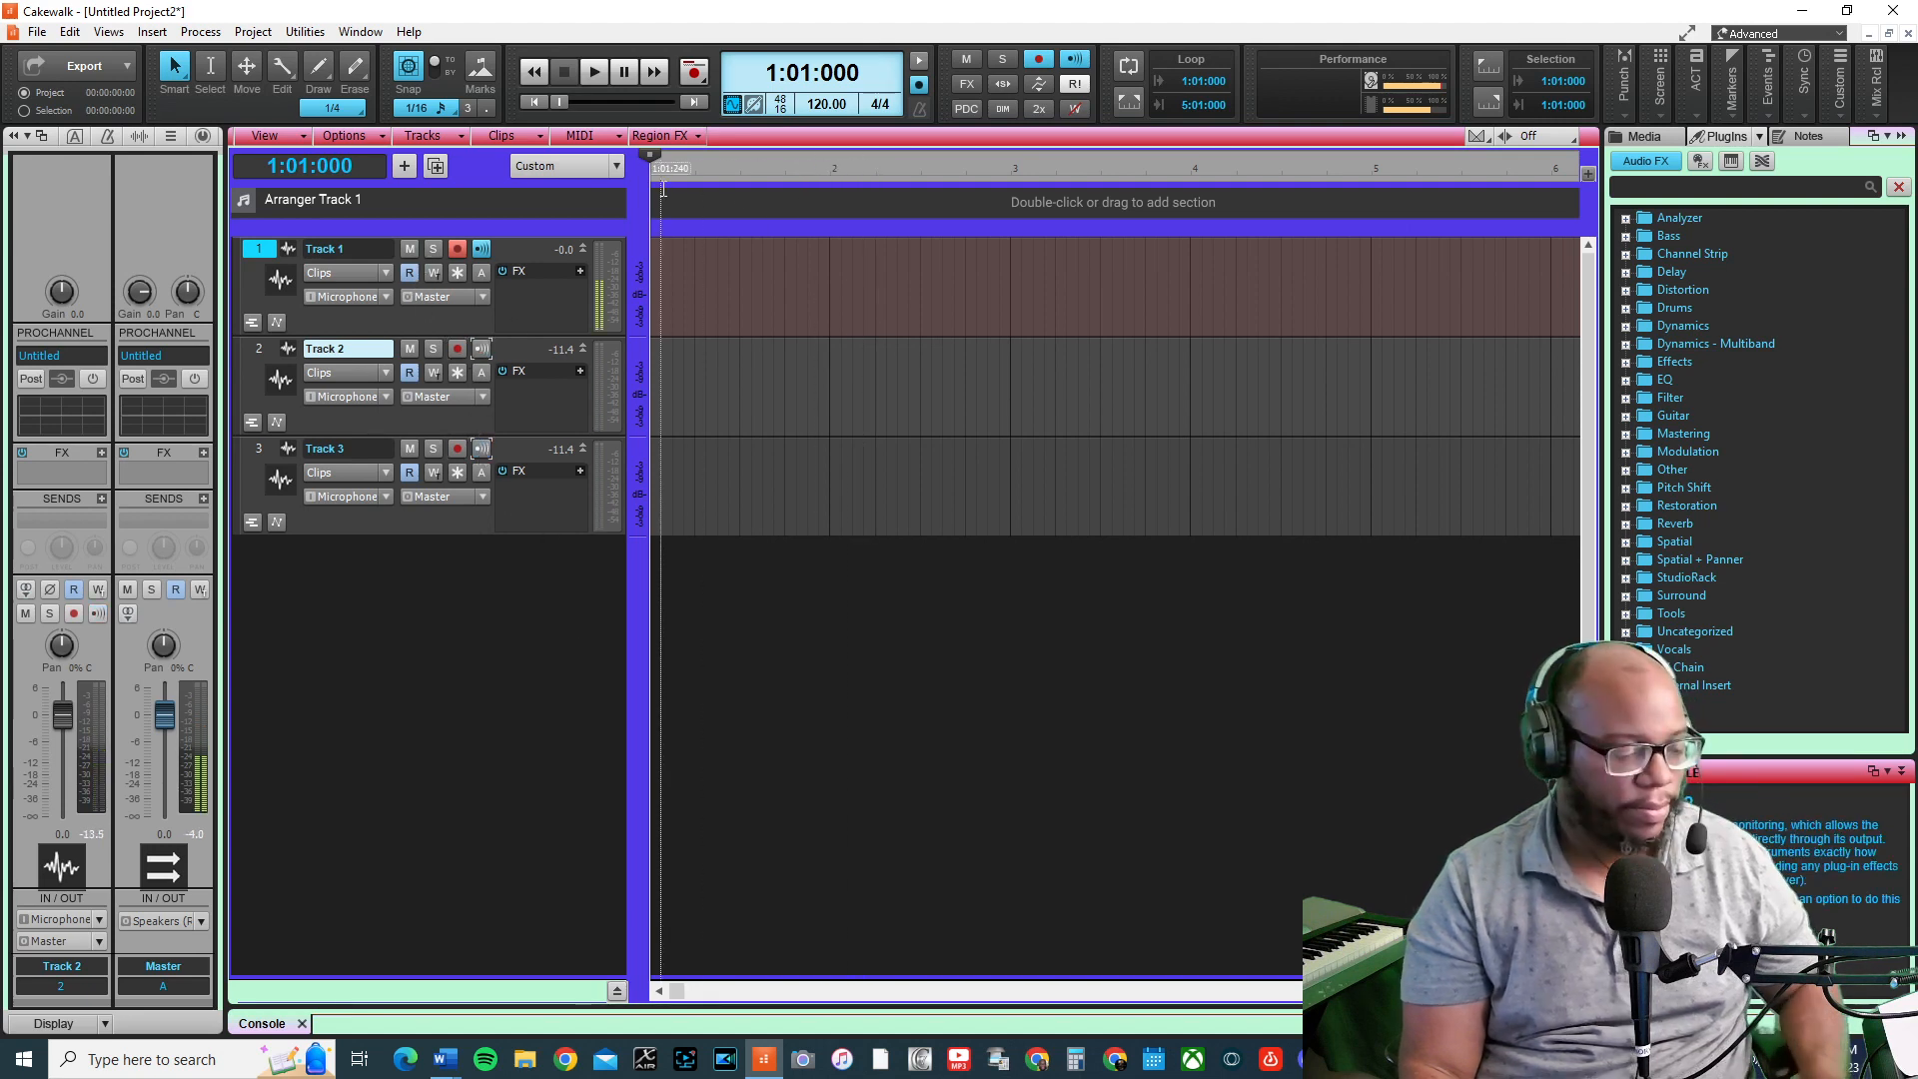
Set the tempo to 100, and record one take on each of the three tracks from the project start
click(823, 104)
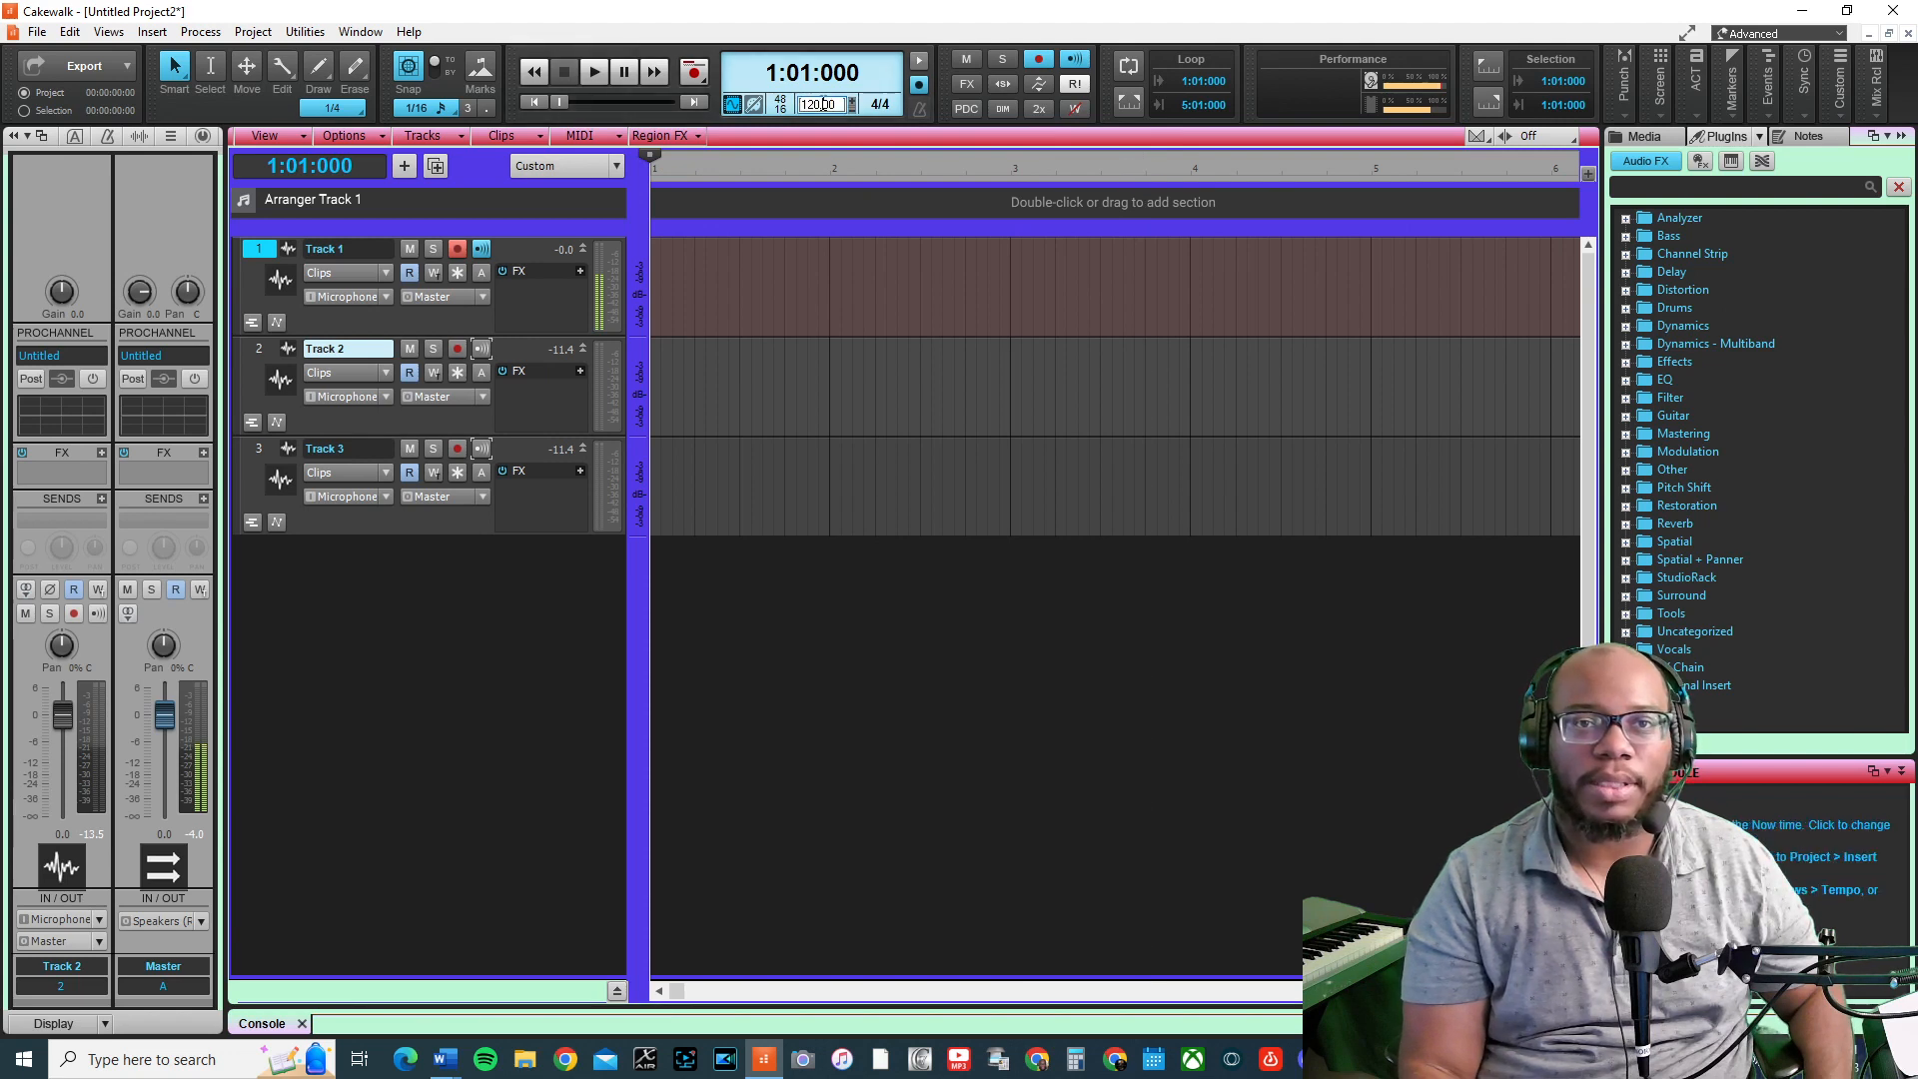
text(100)
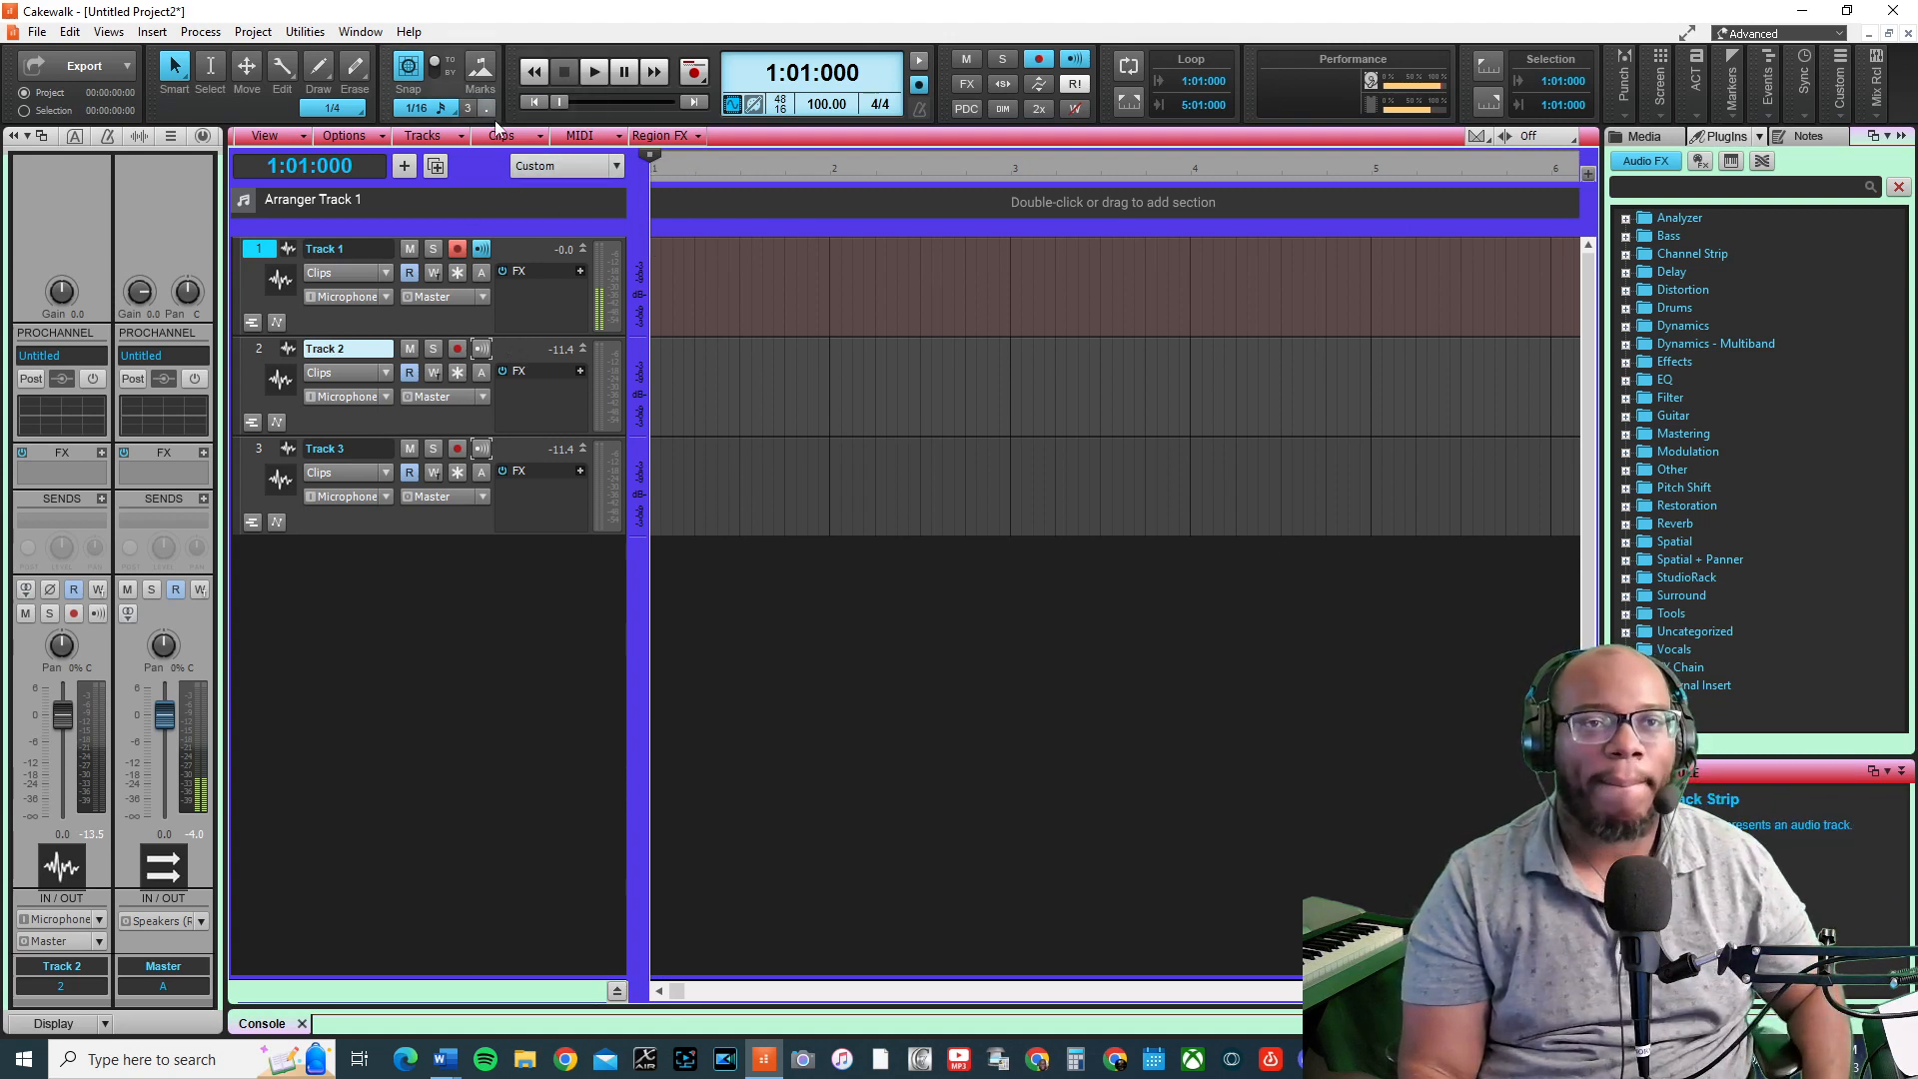
key(r)
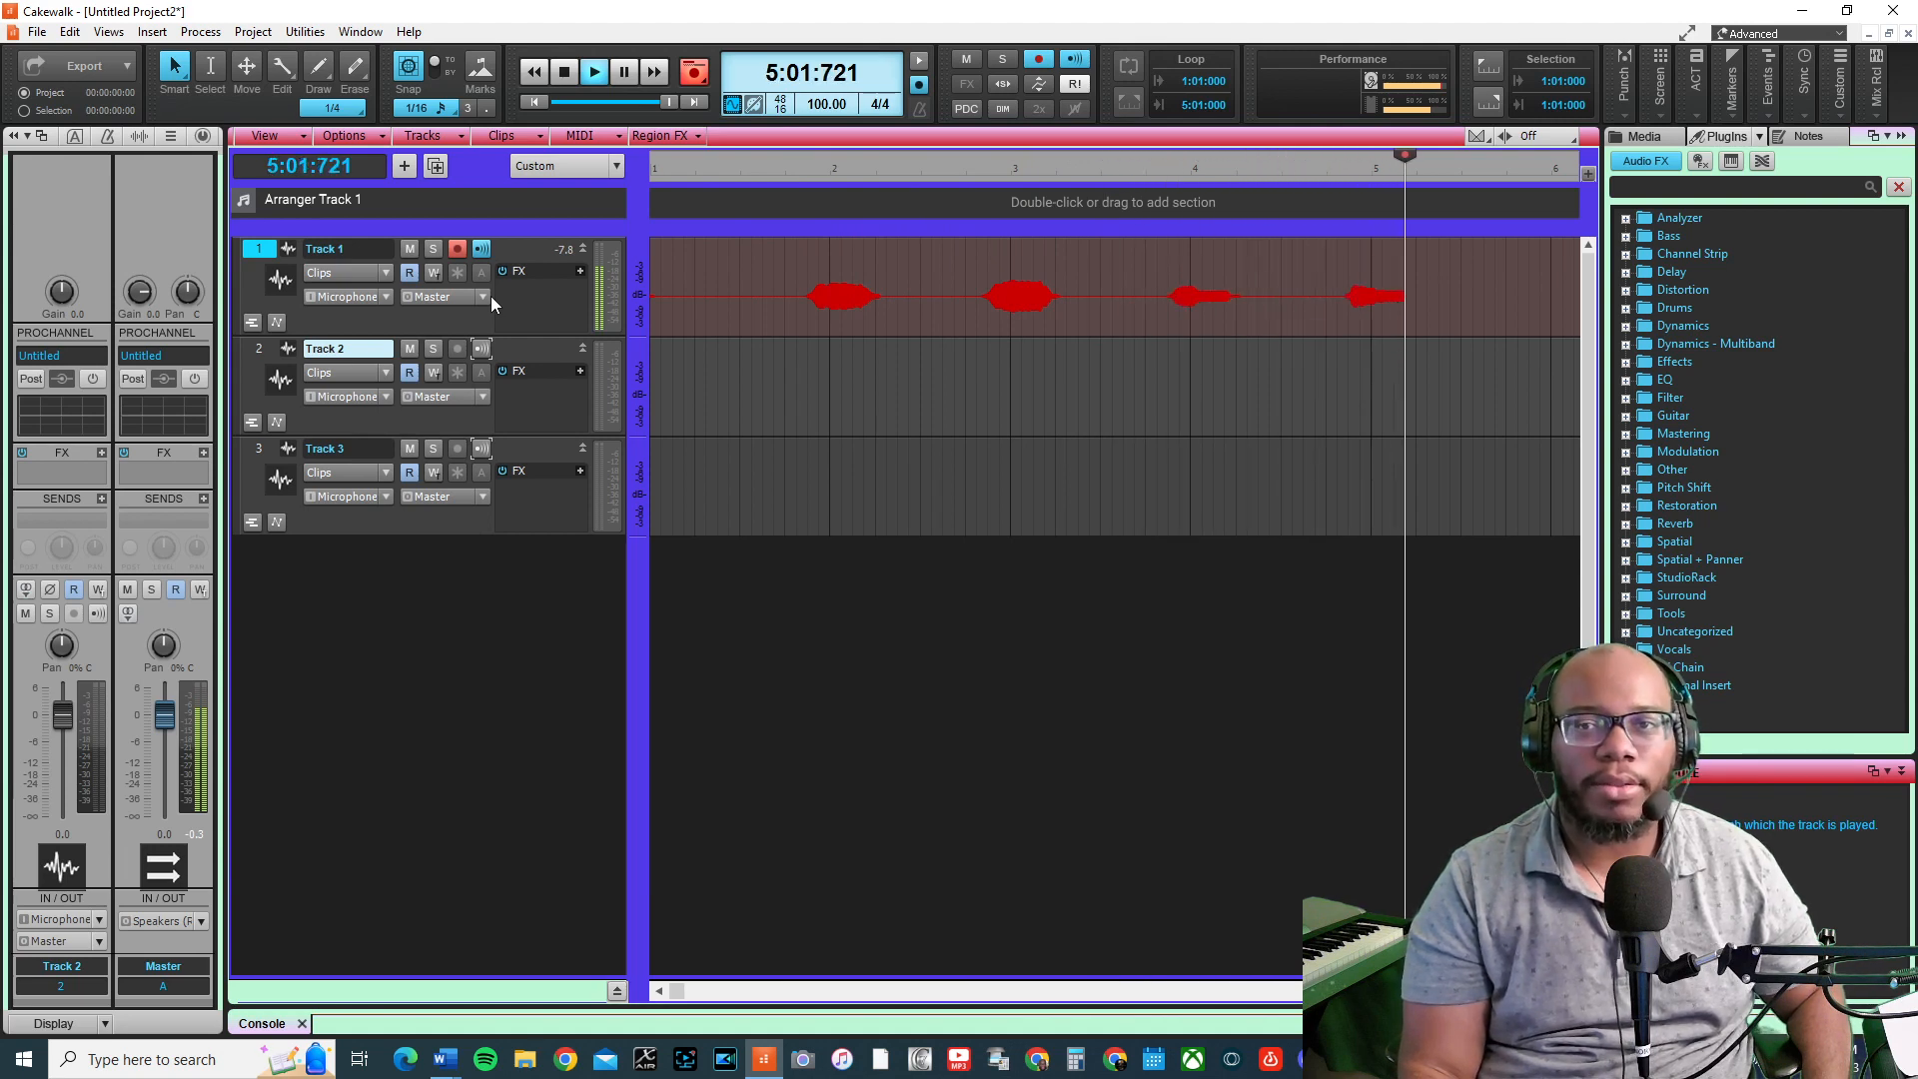
click(456, 347)
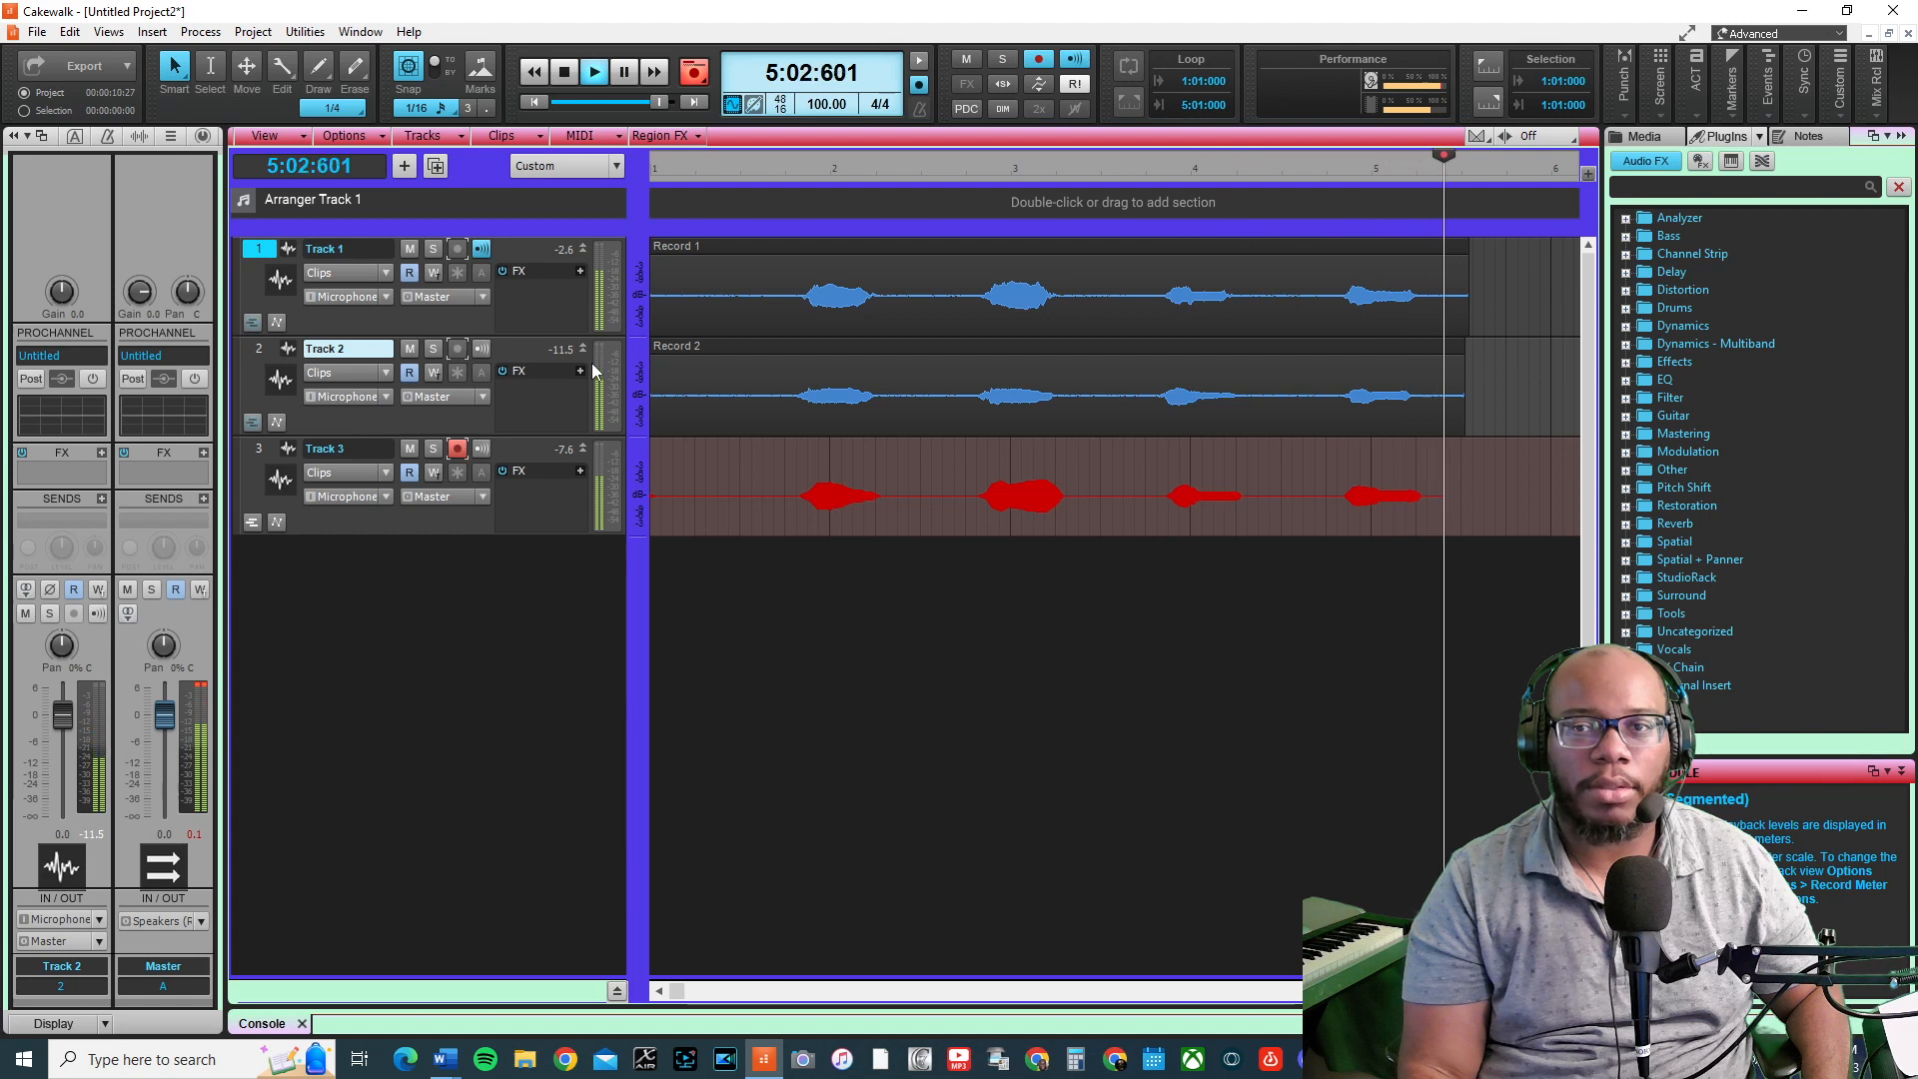
key(space)
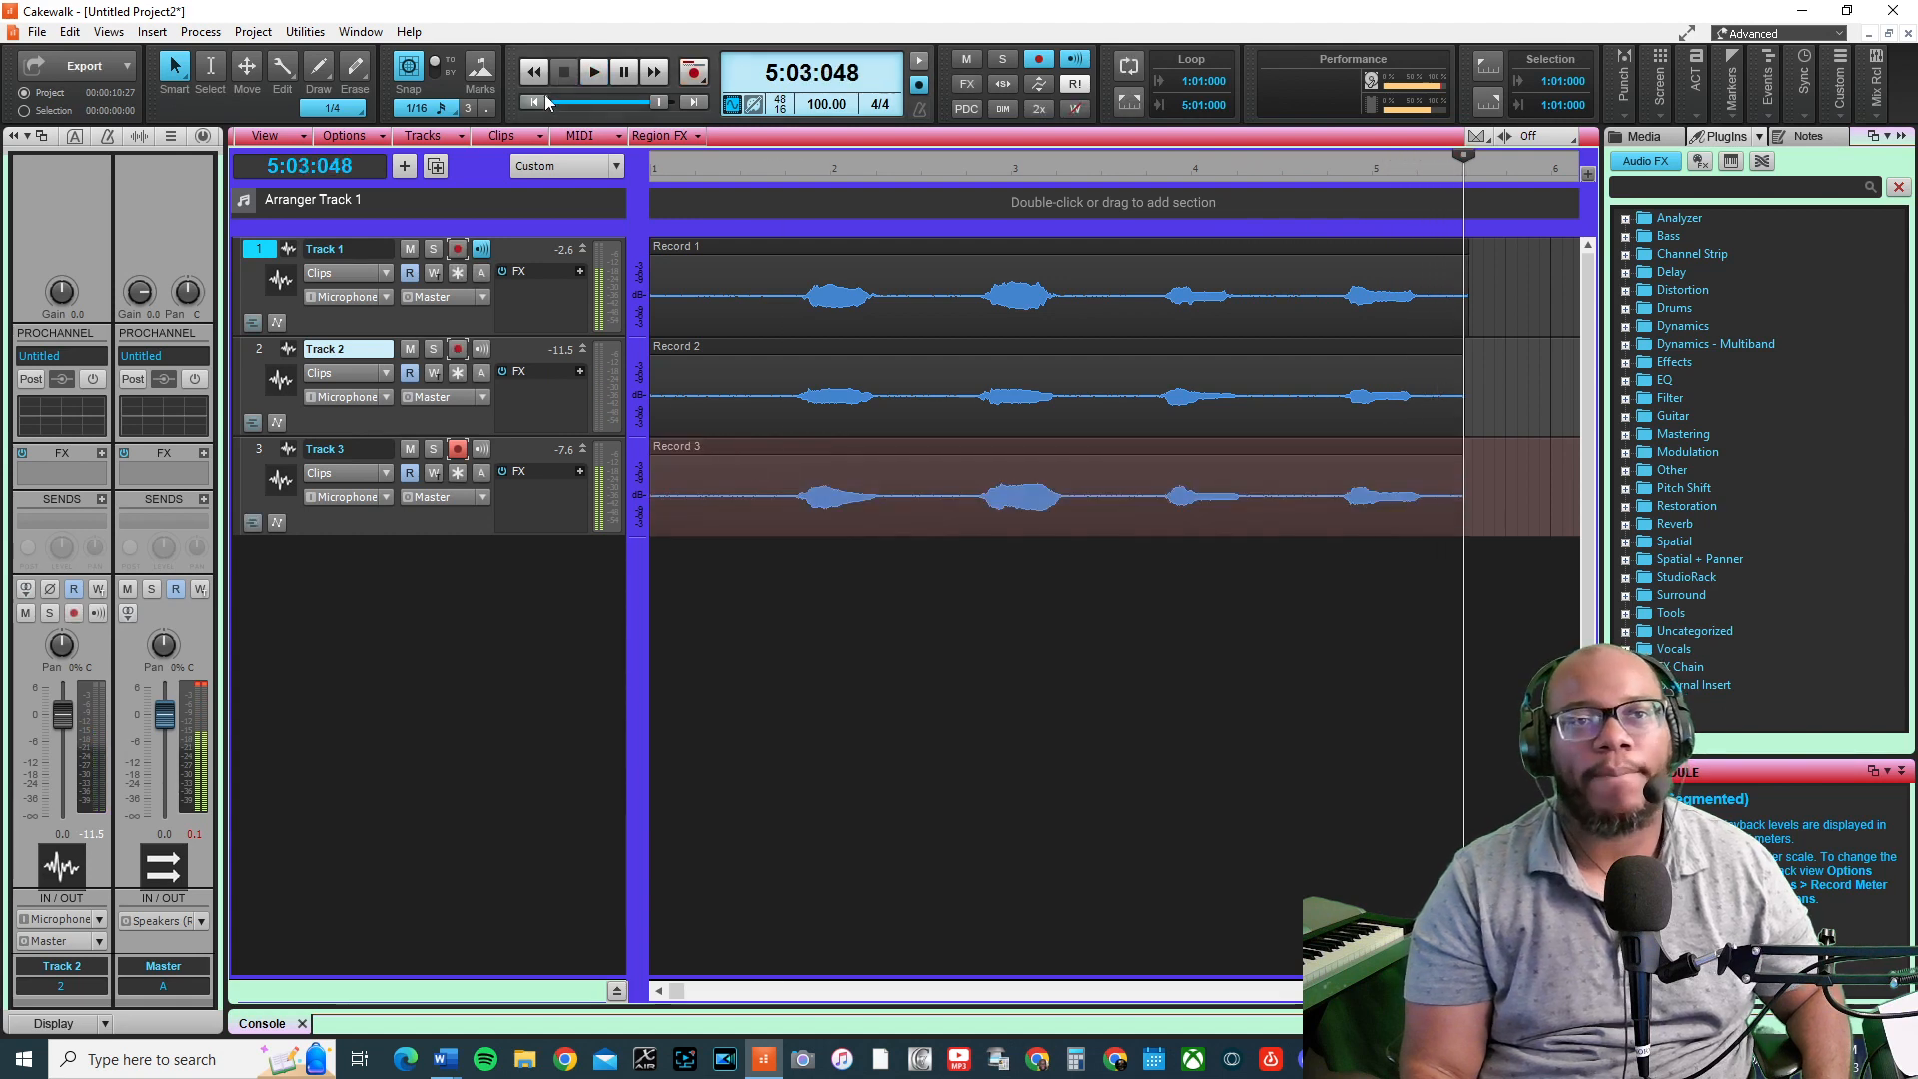
key(w)
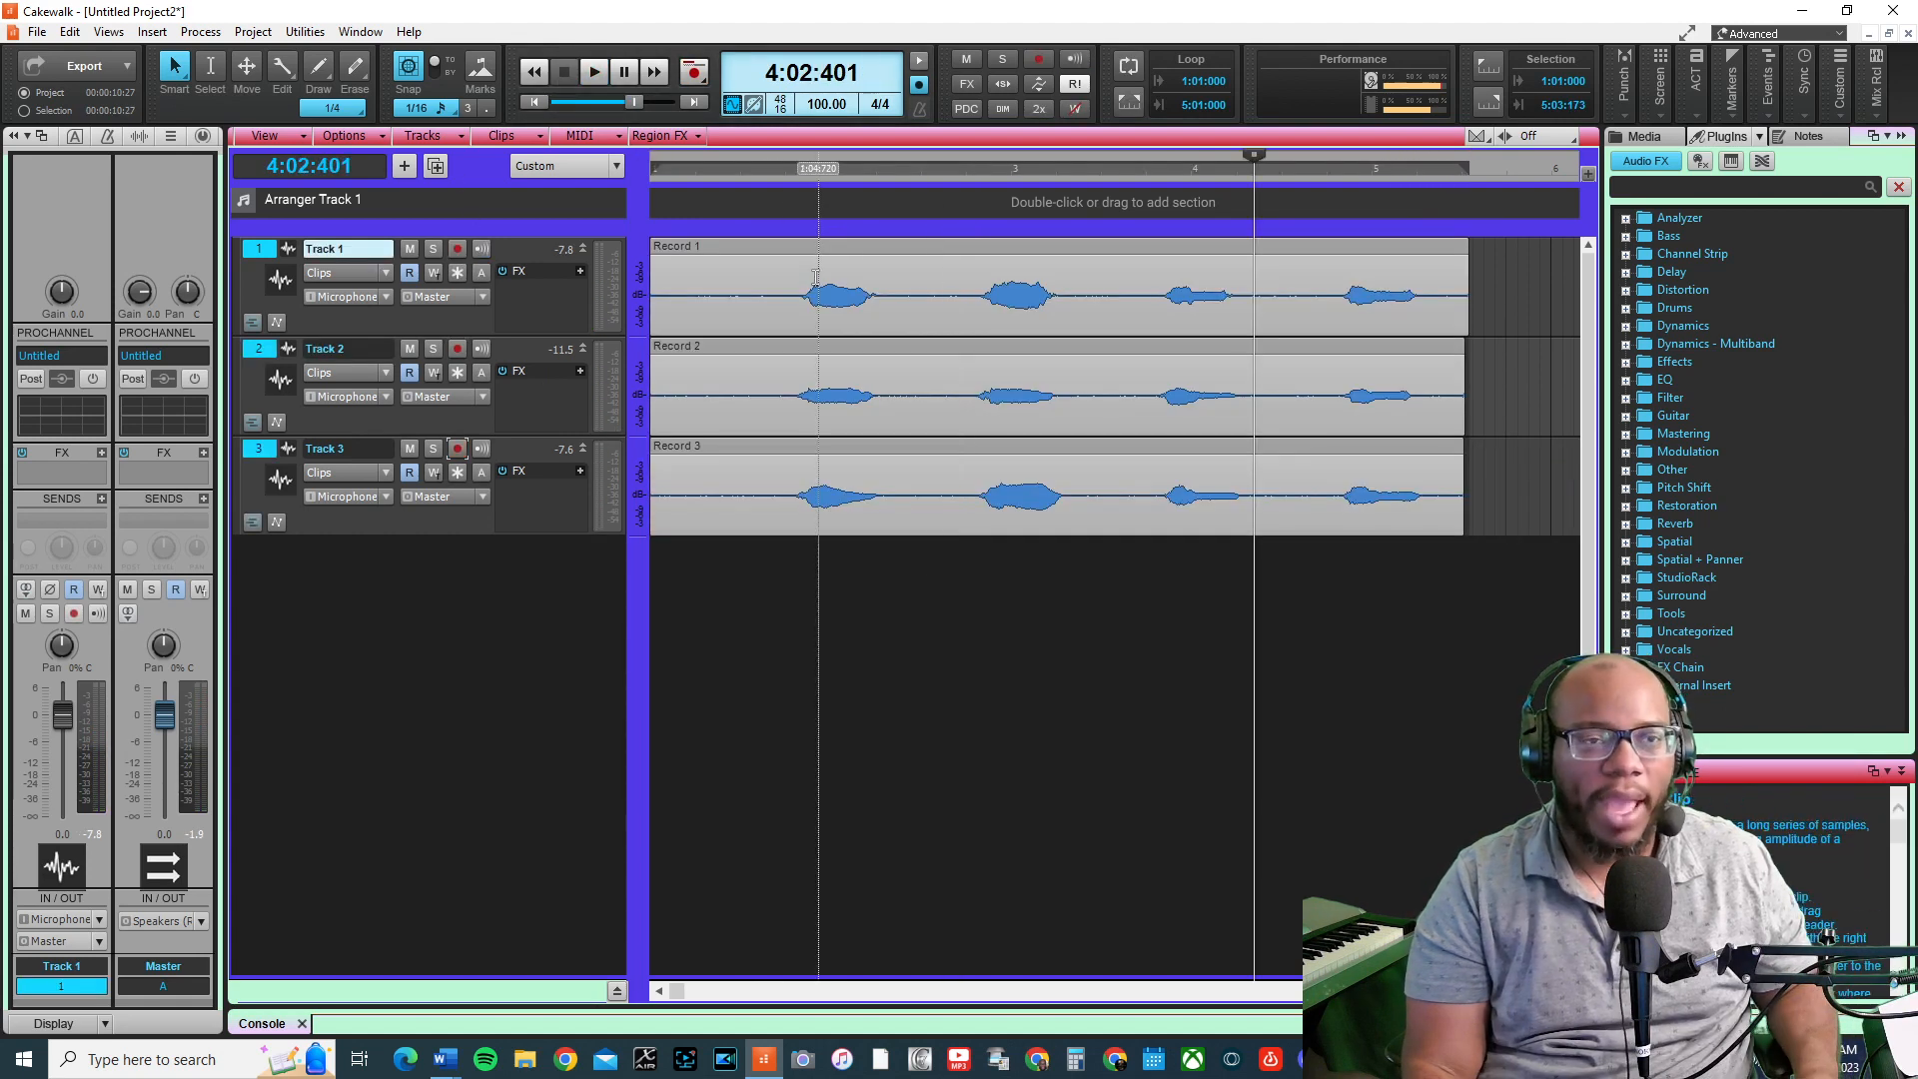
Split the clips on all three tracks at 1:04:000 and in the gaps between the recorded phrases
click(789, 175)
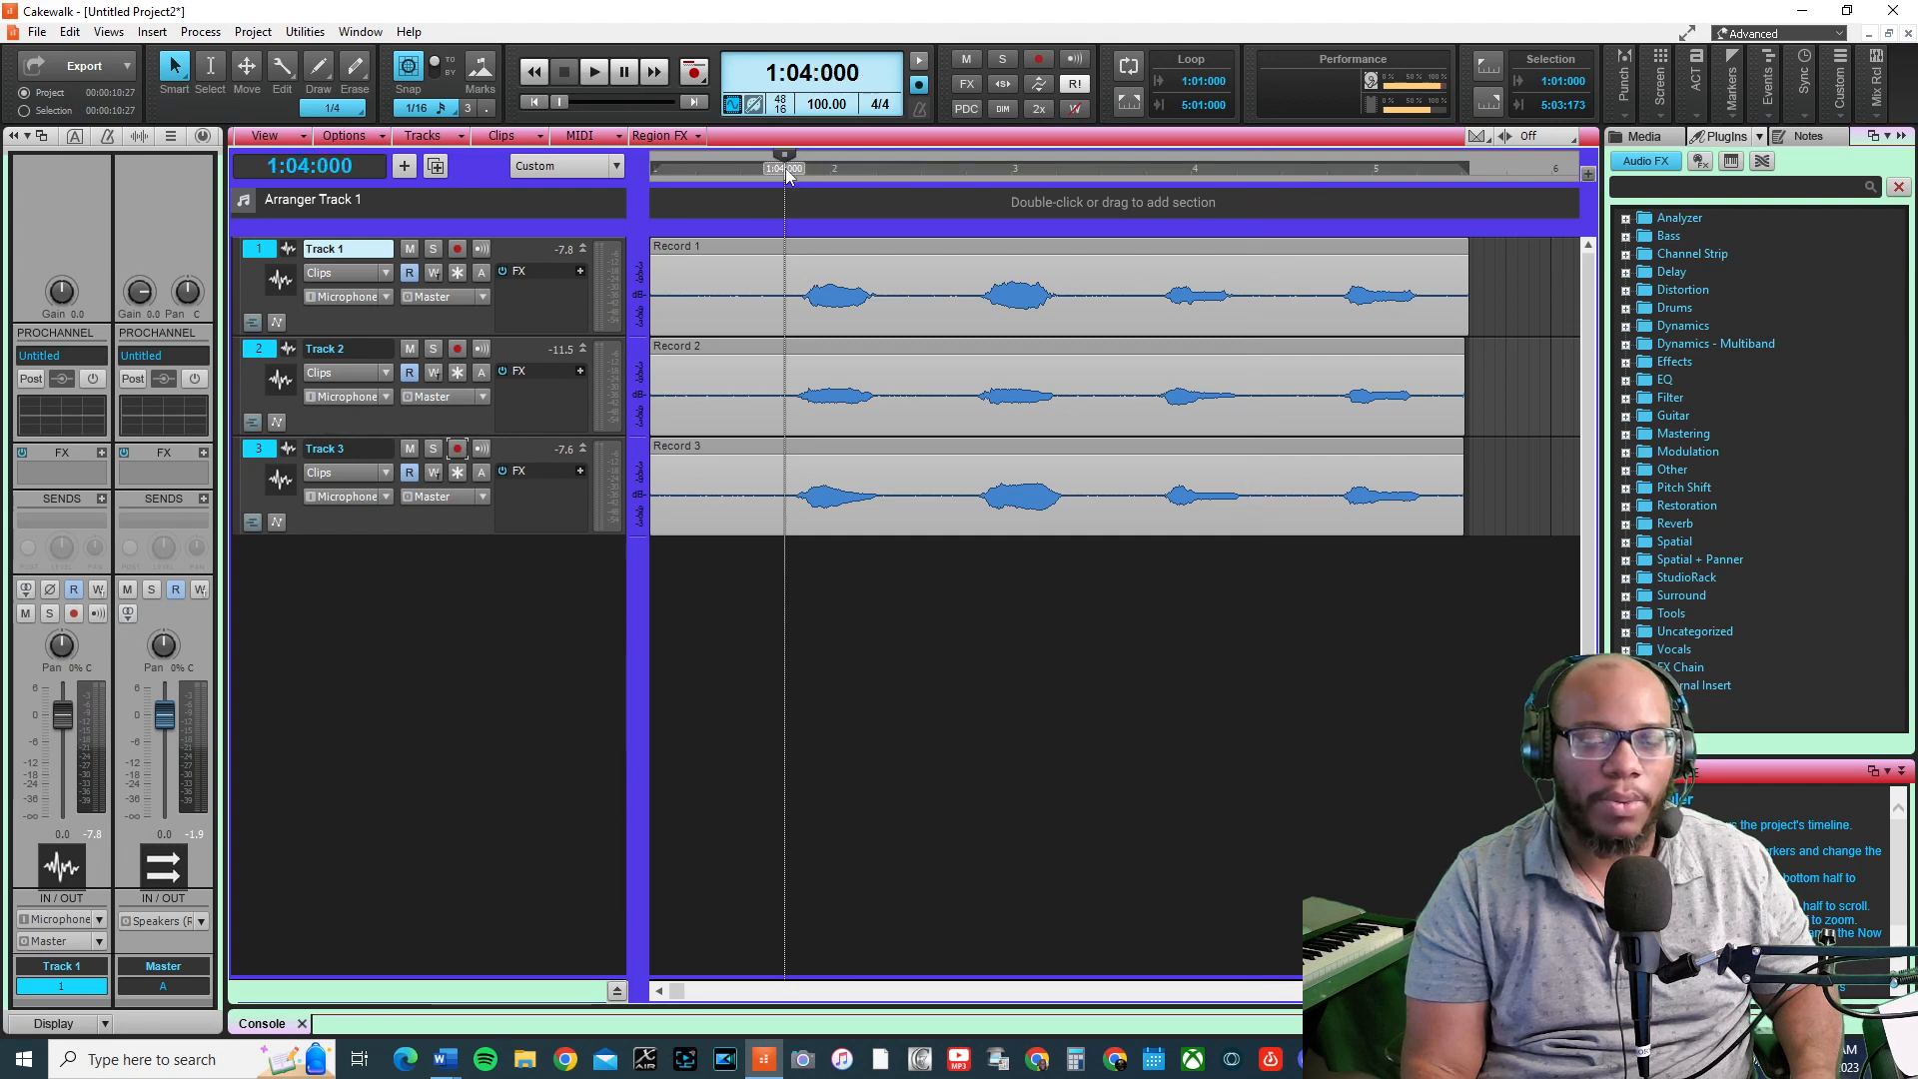
key(s)
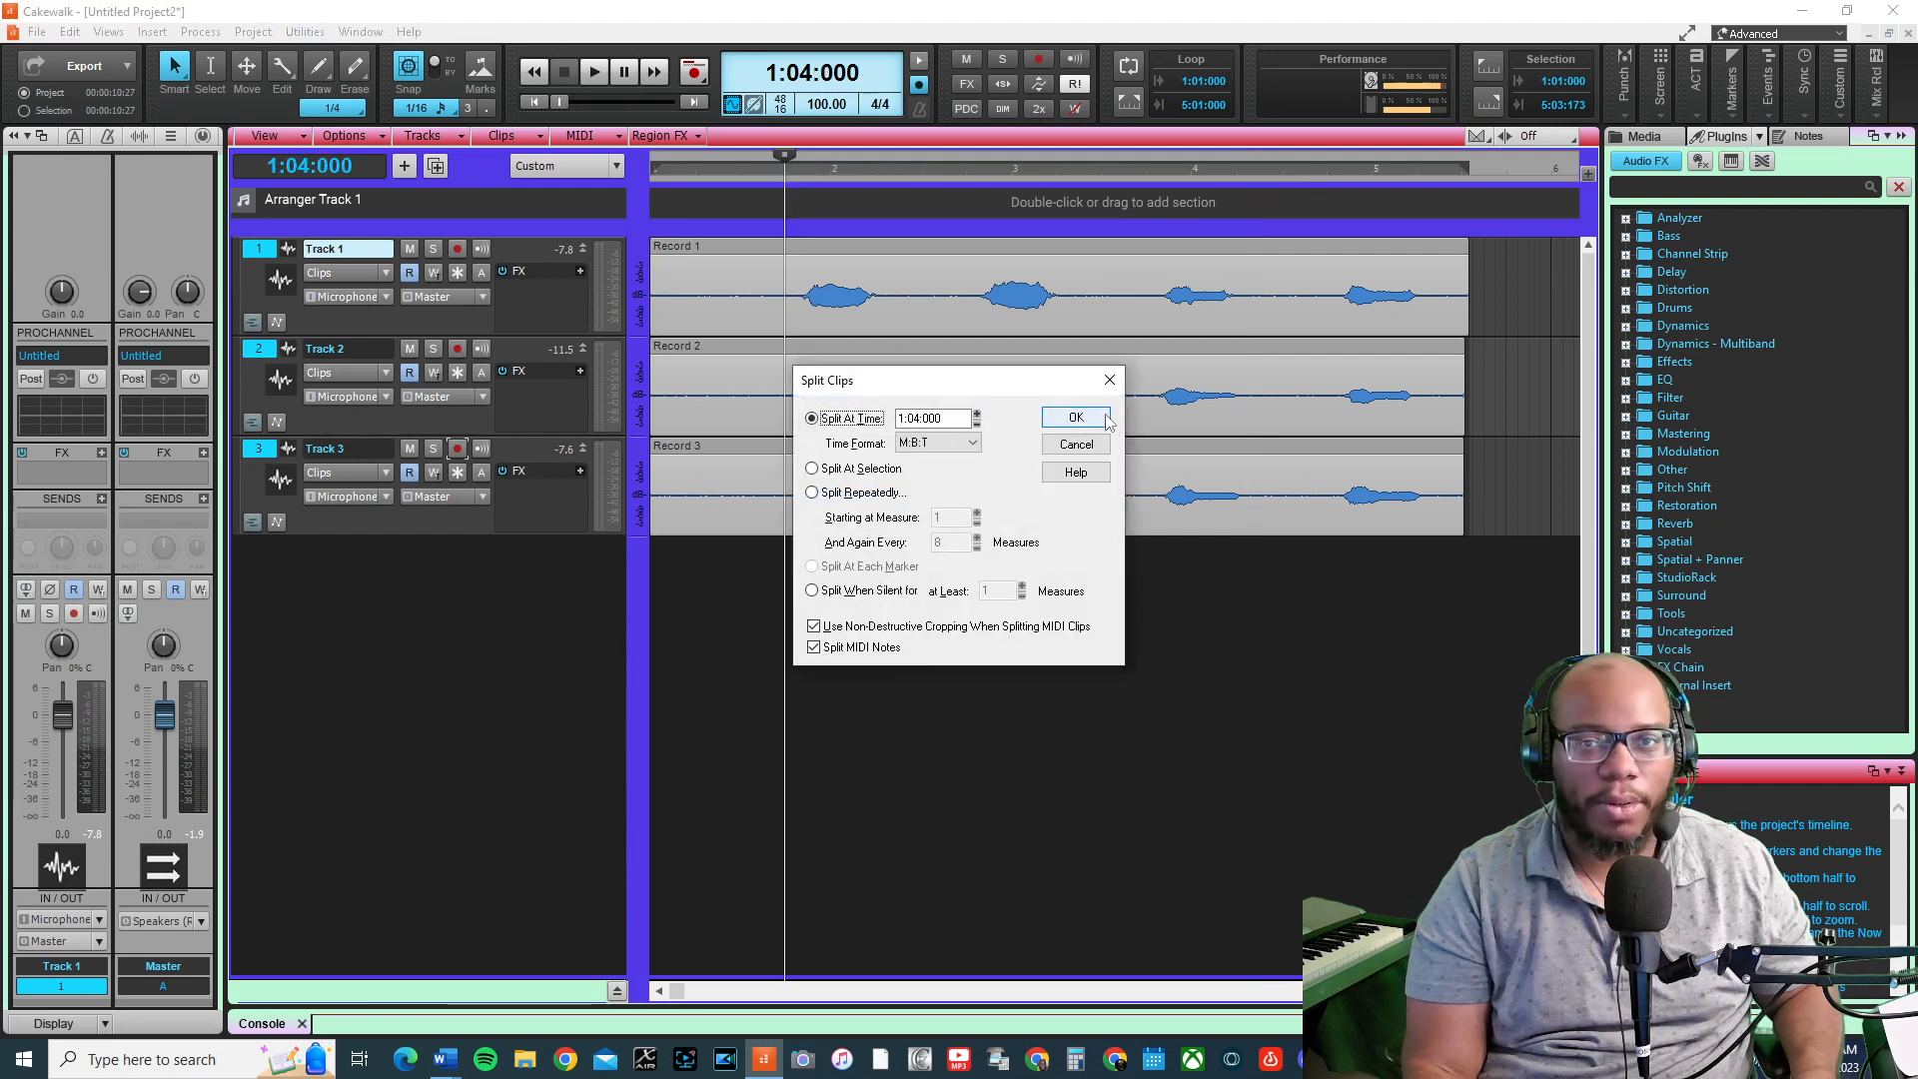
click(1076, 417)
Delete the opening silent clip, before 1:04:000, from all three tracks
click(715, 300)
ctrl+click(713, 356)
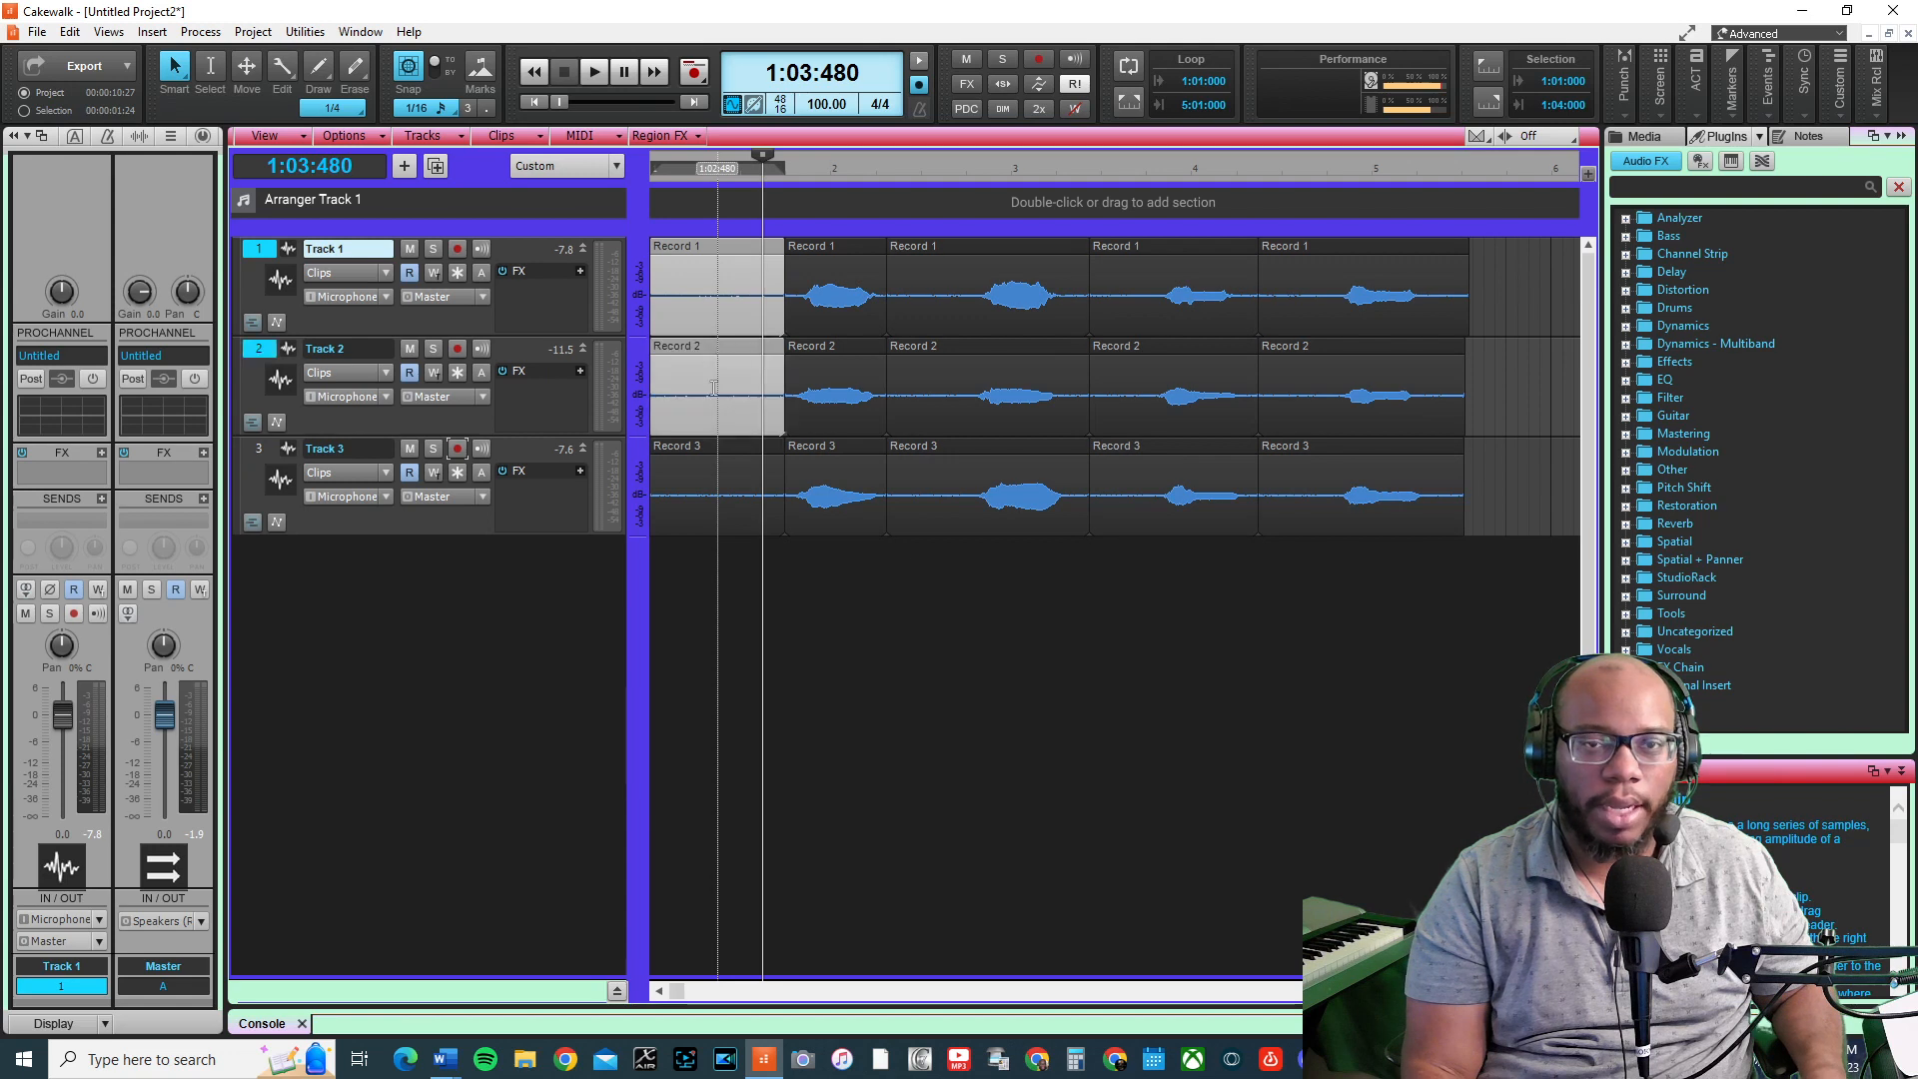
ctrl+click(721, 459)
key(Delete)
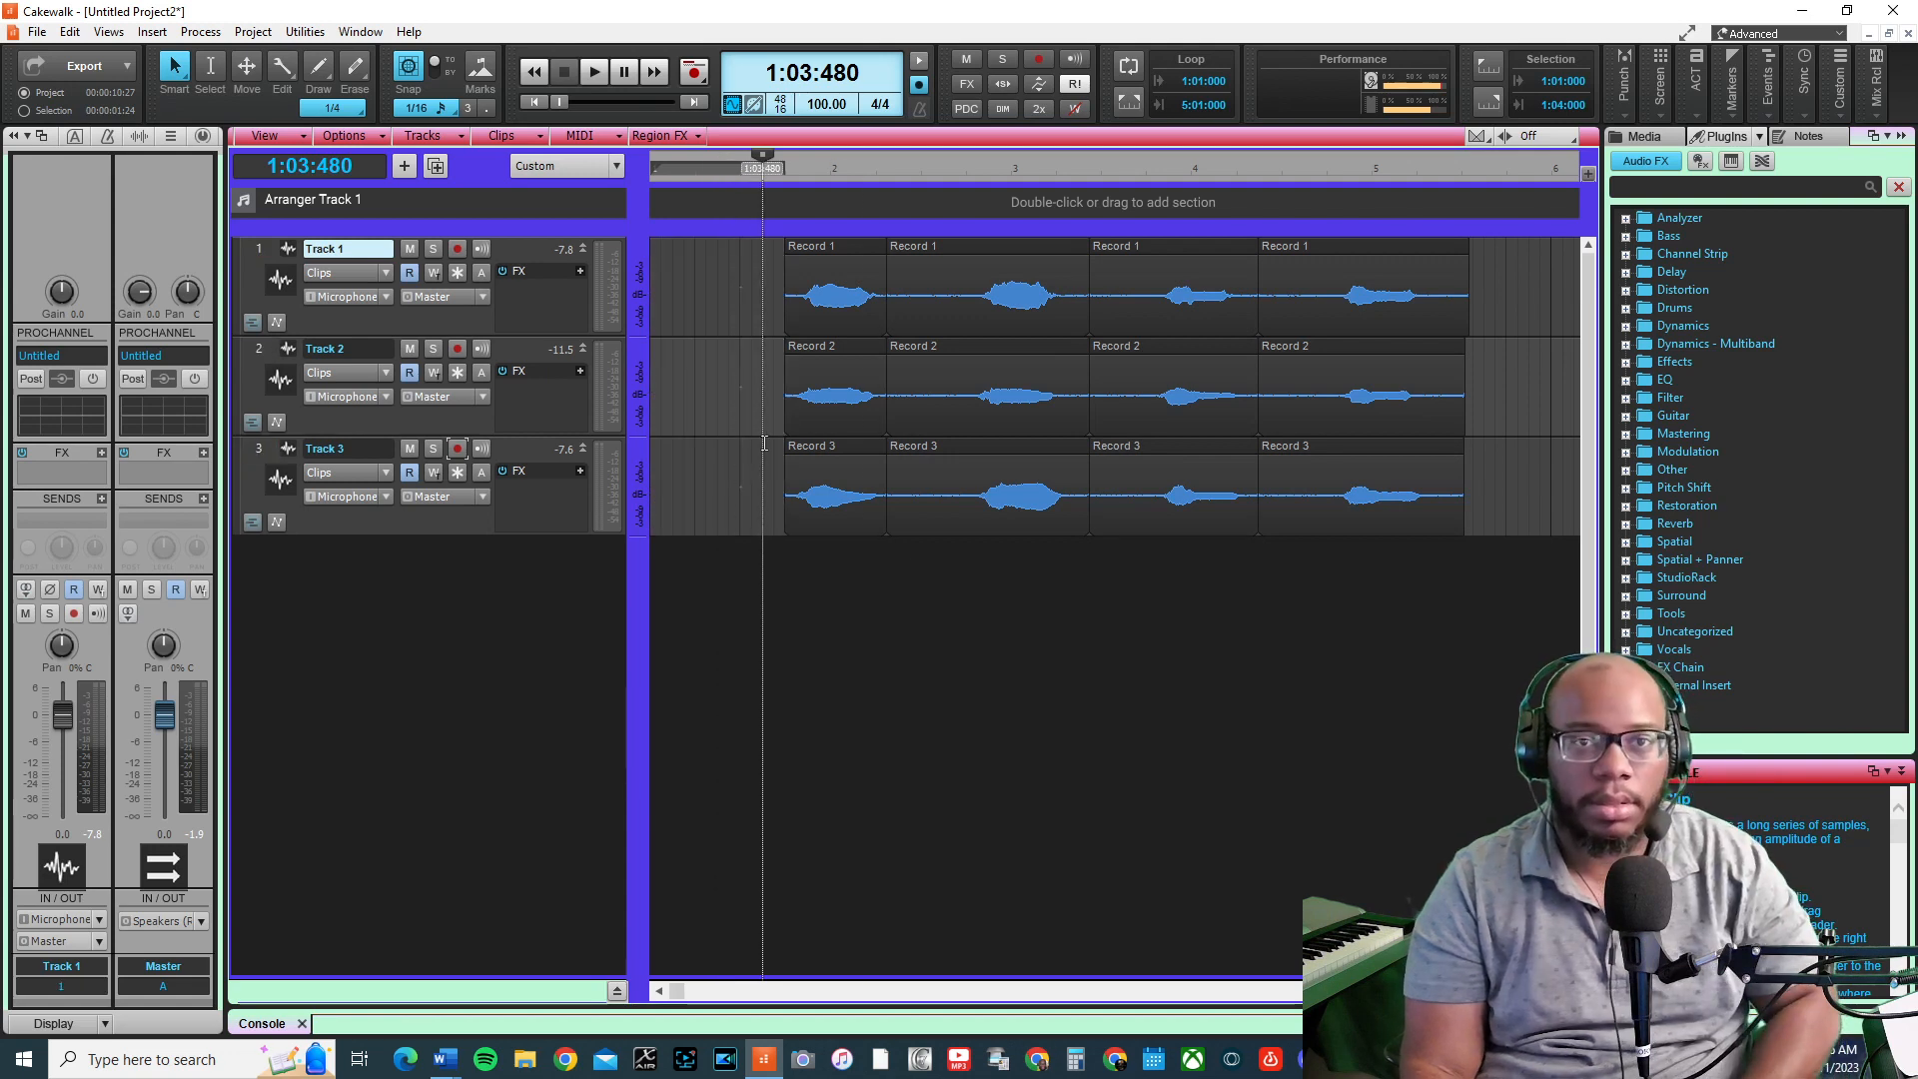
Trim the start of the second phrase's clips on all three tracks to just before the sound begins
click(940, 251)
click(942, 345)
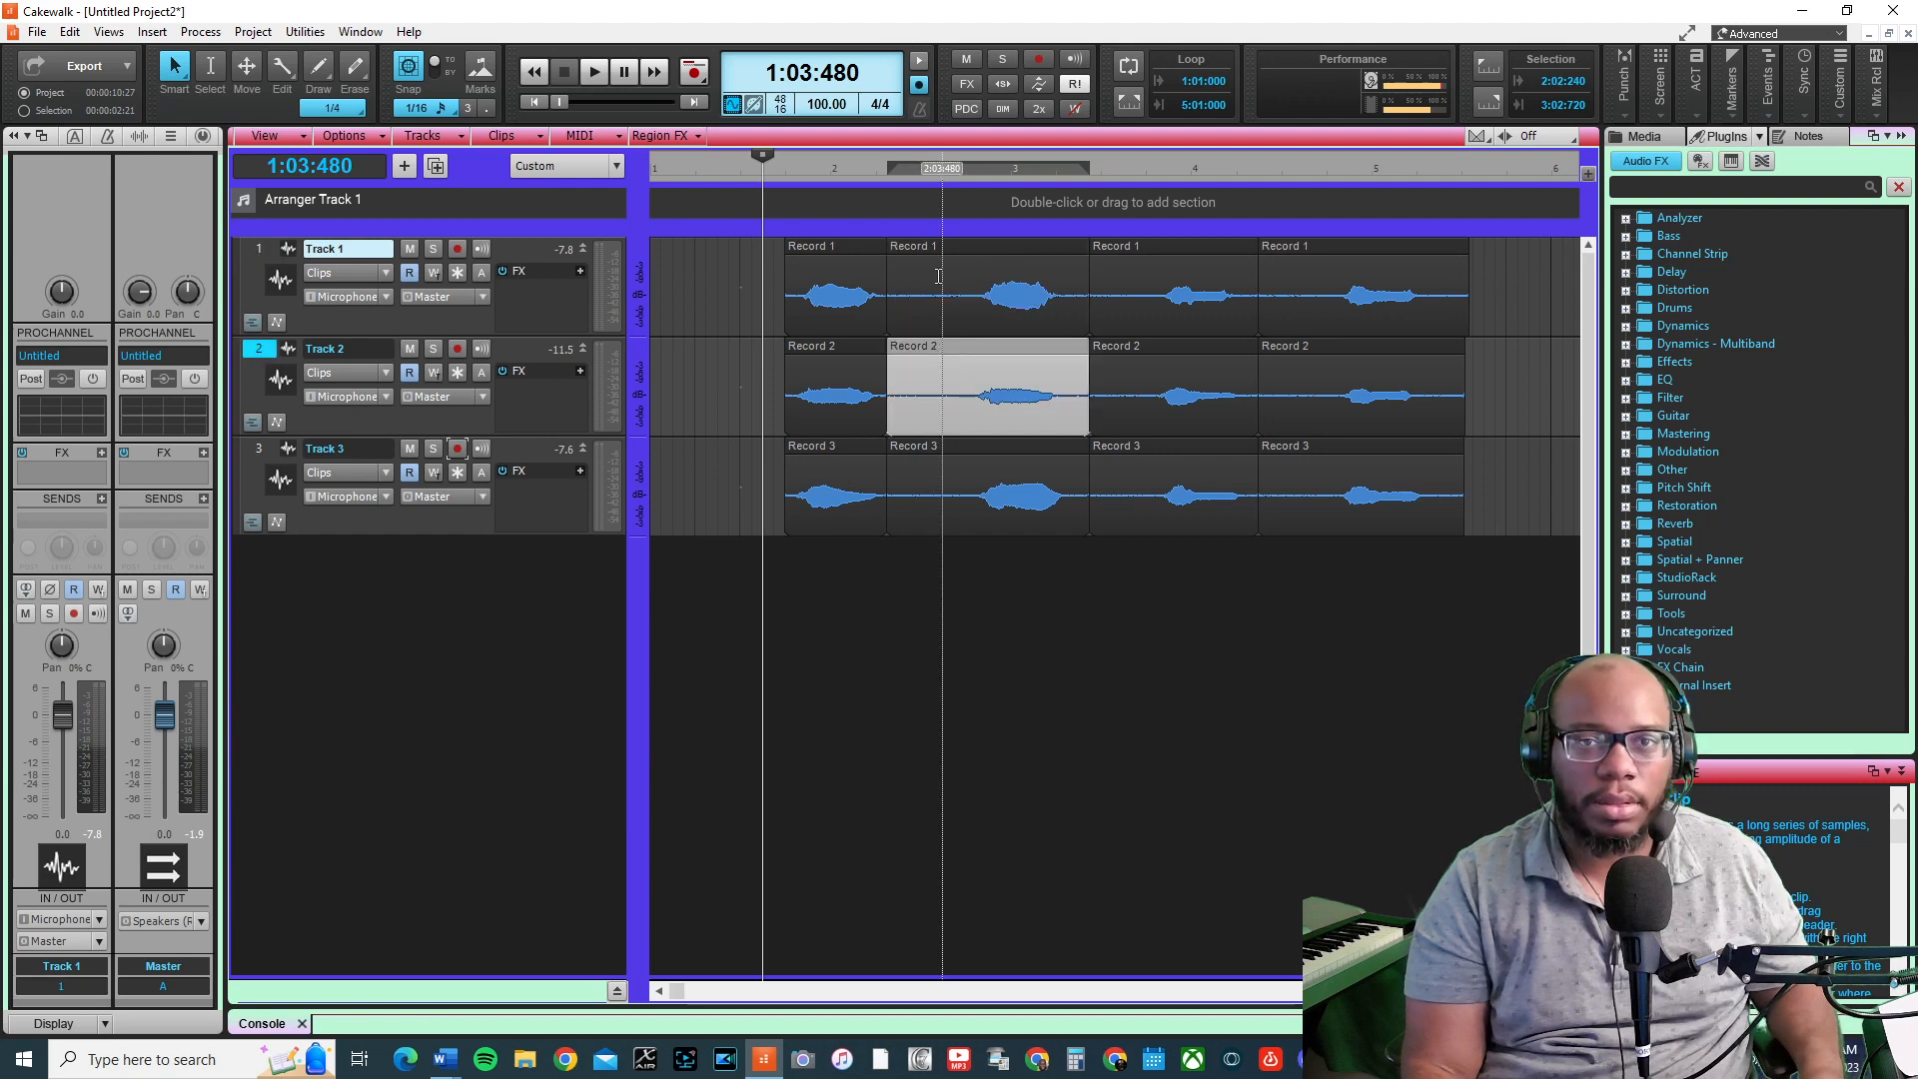
click(940, 241)
ctrl+click(944, 345)
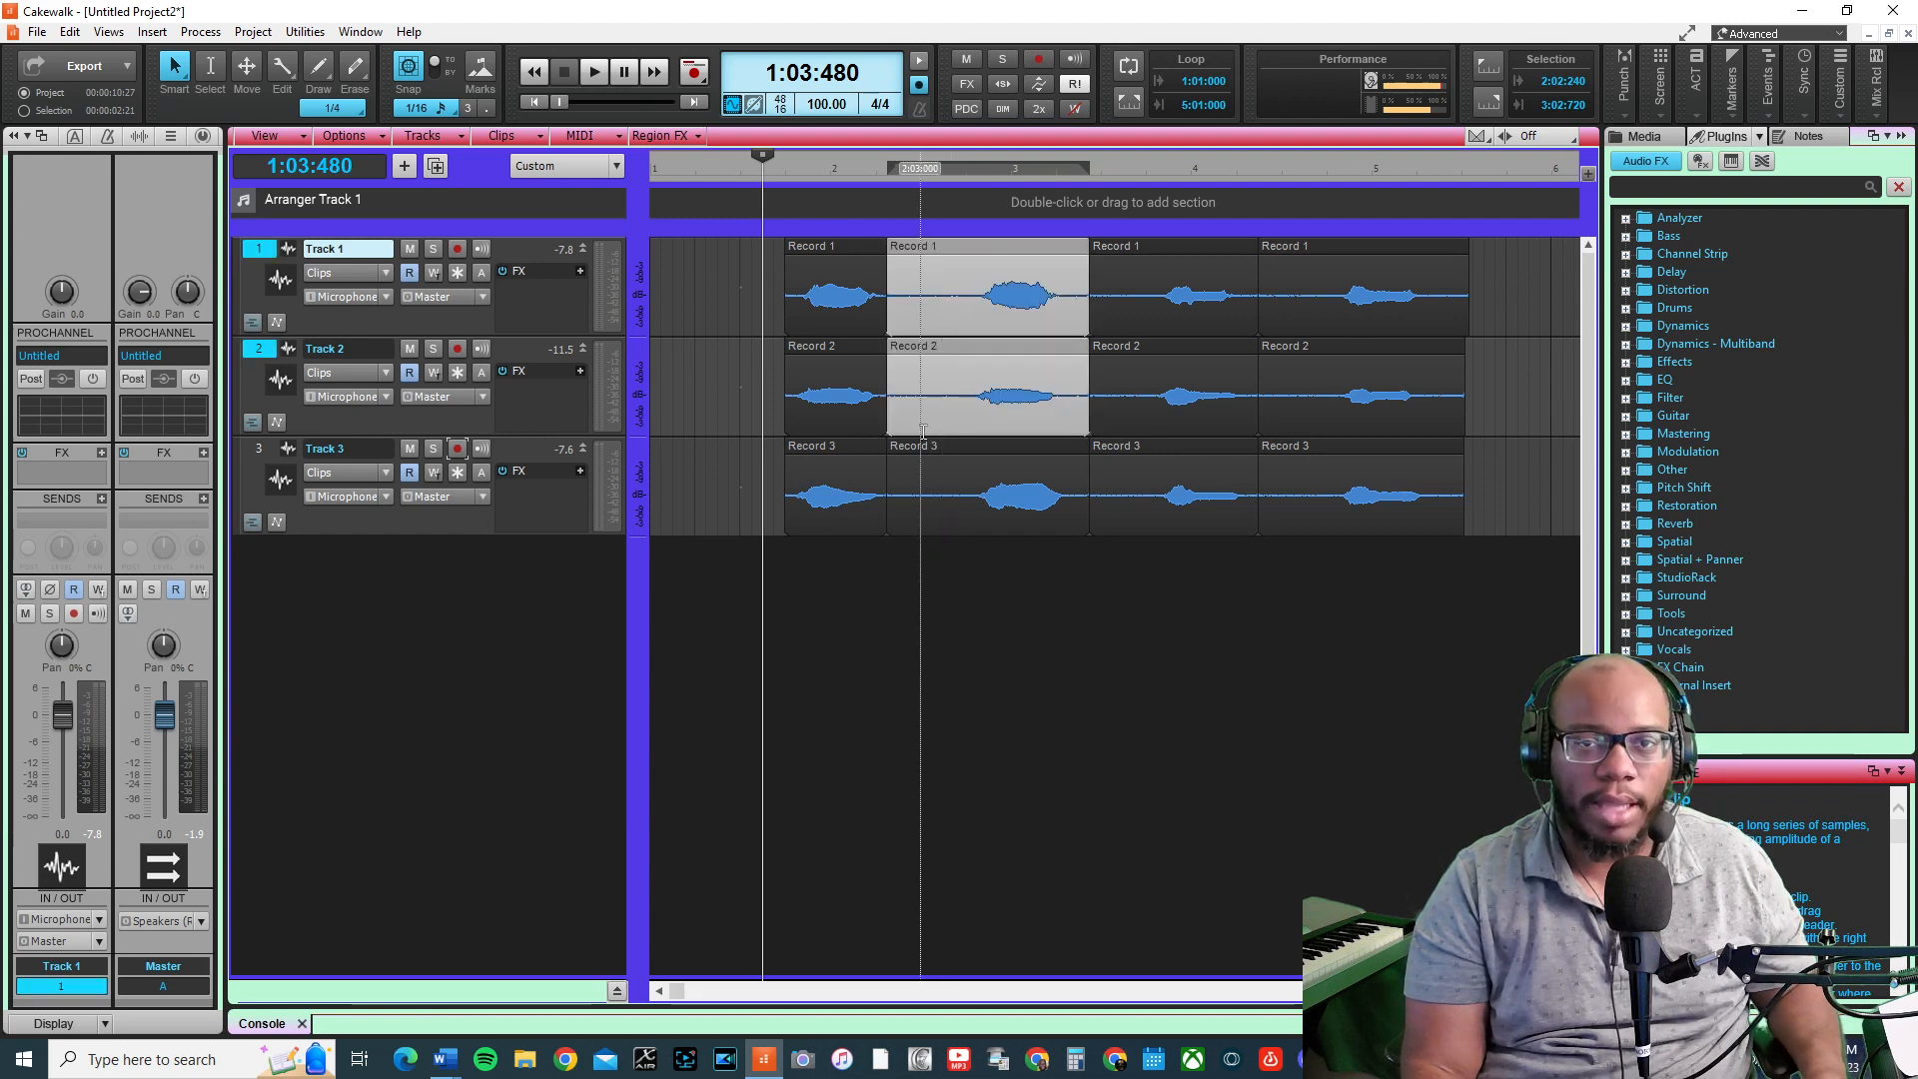
ctrl+click(923, 445)
drag(894, 383, 966, 402)
click(1141, 245)
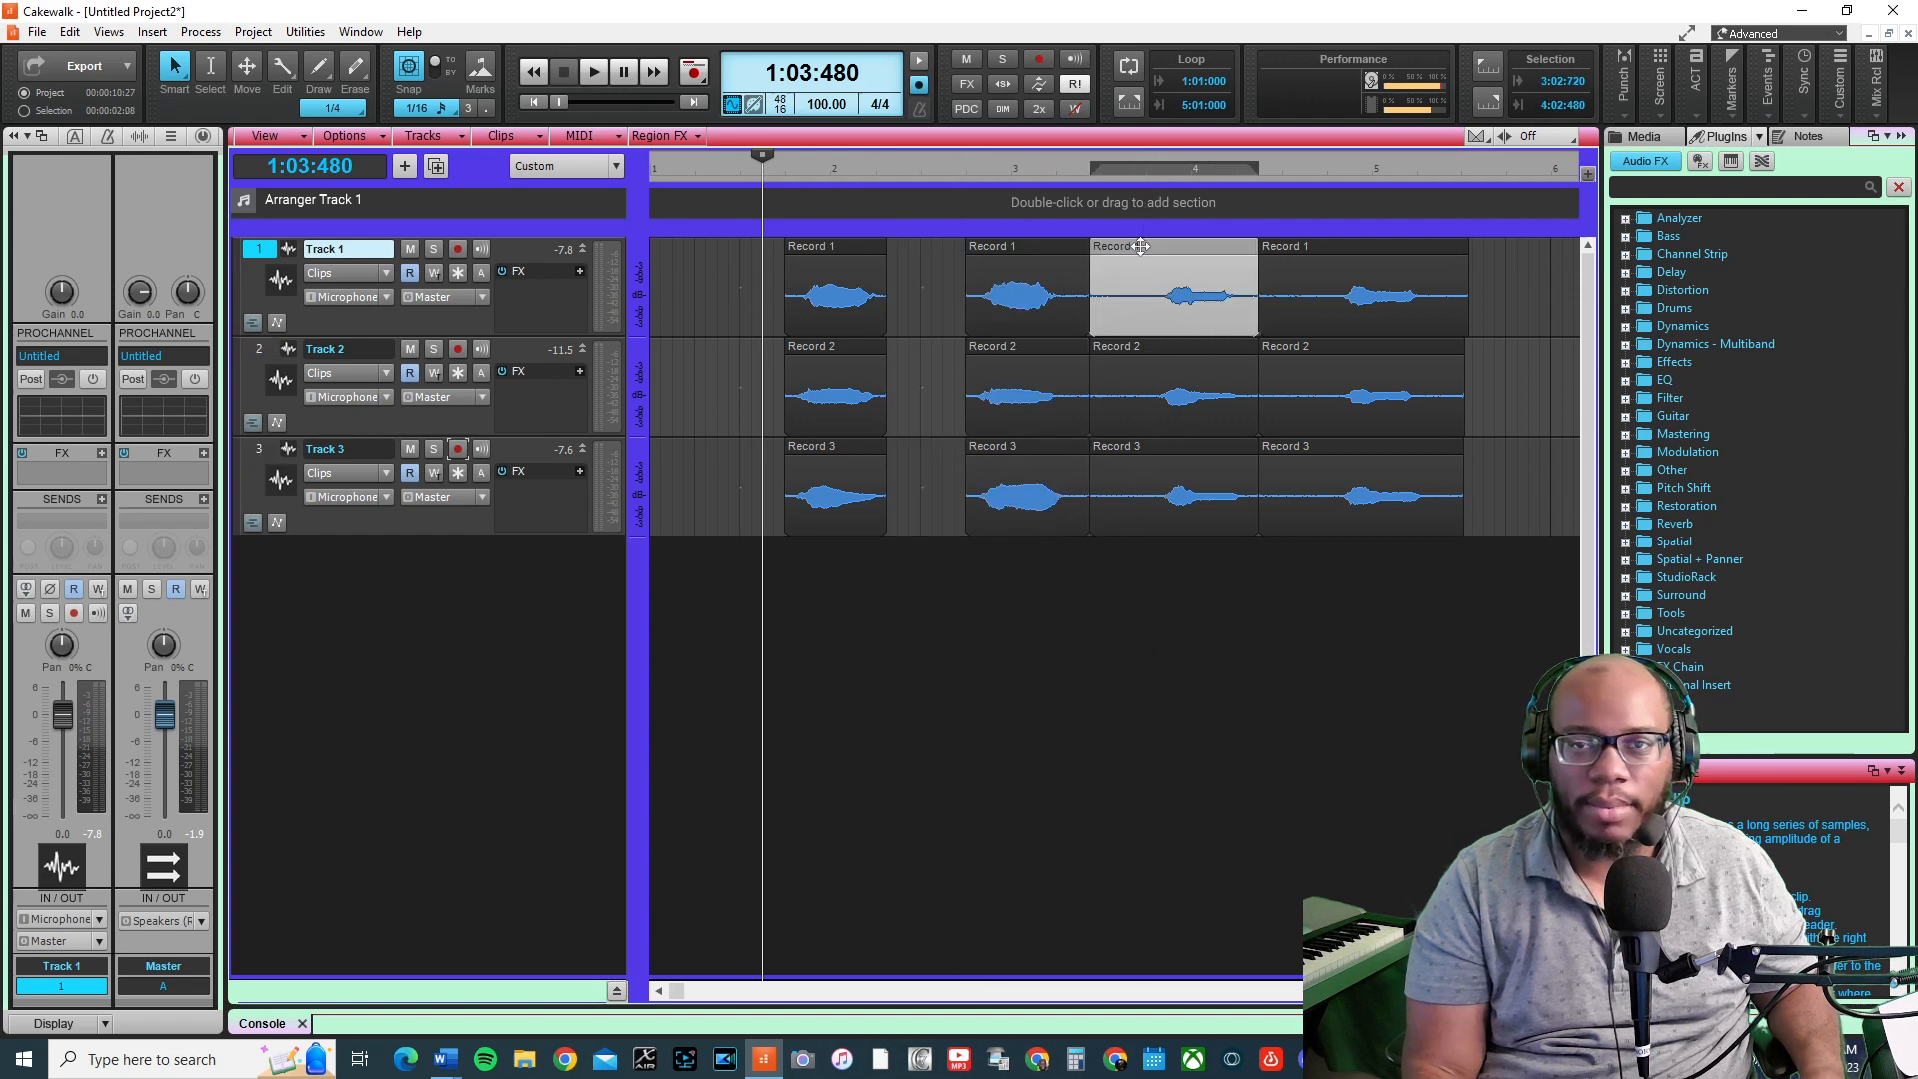
ctrl+click(1148, 350)
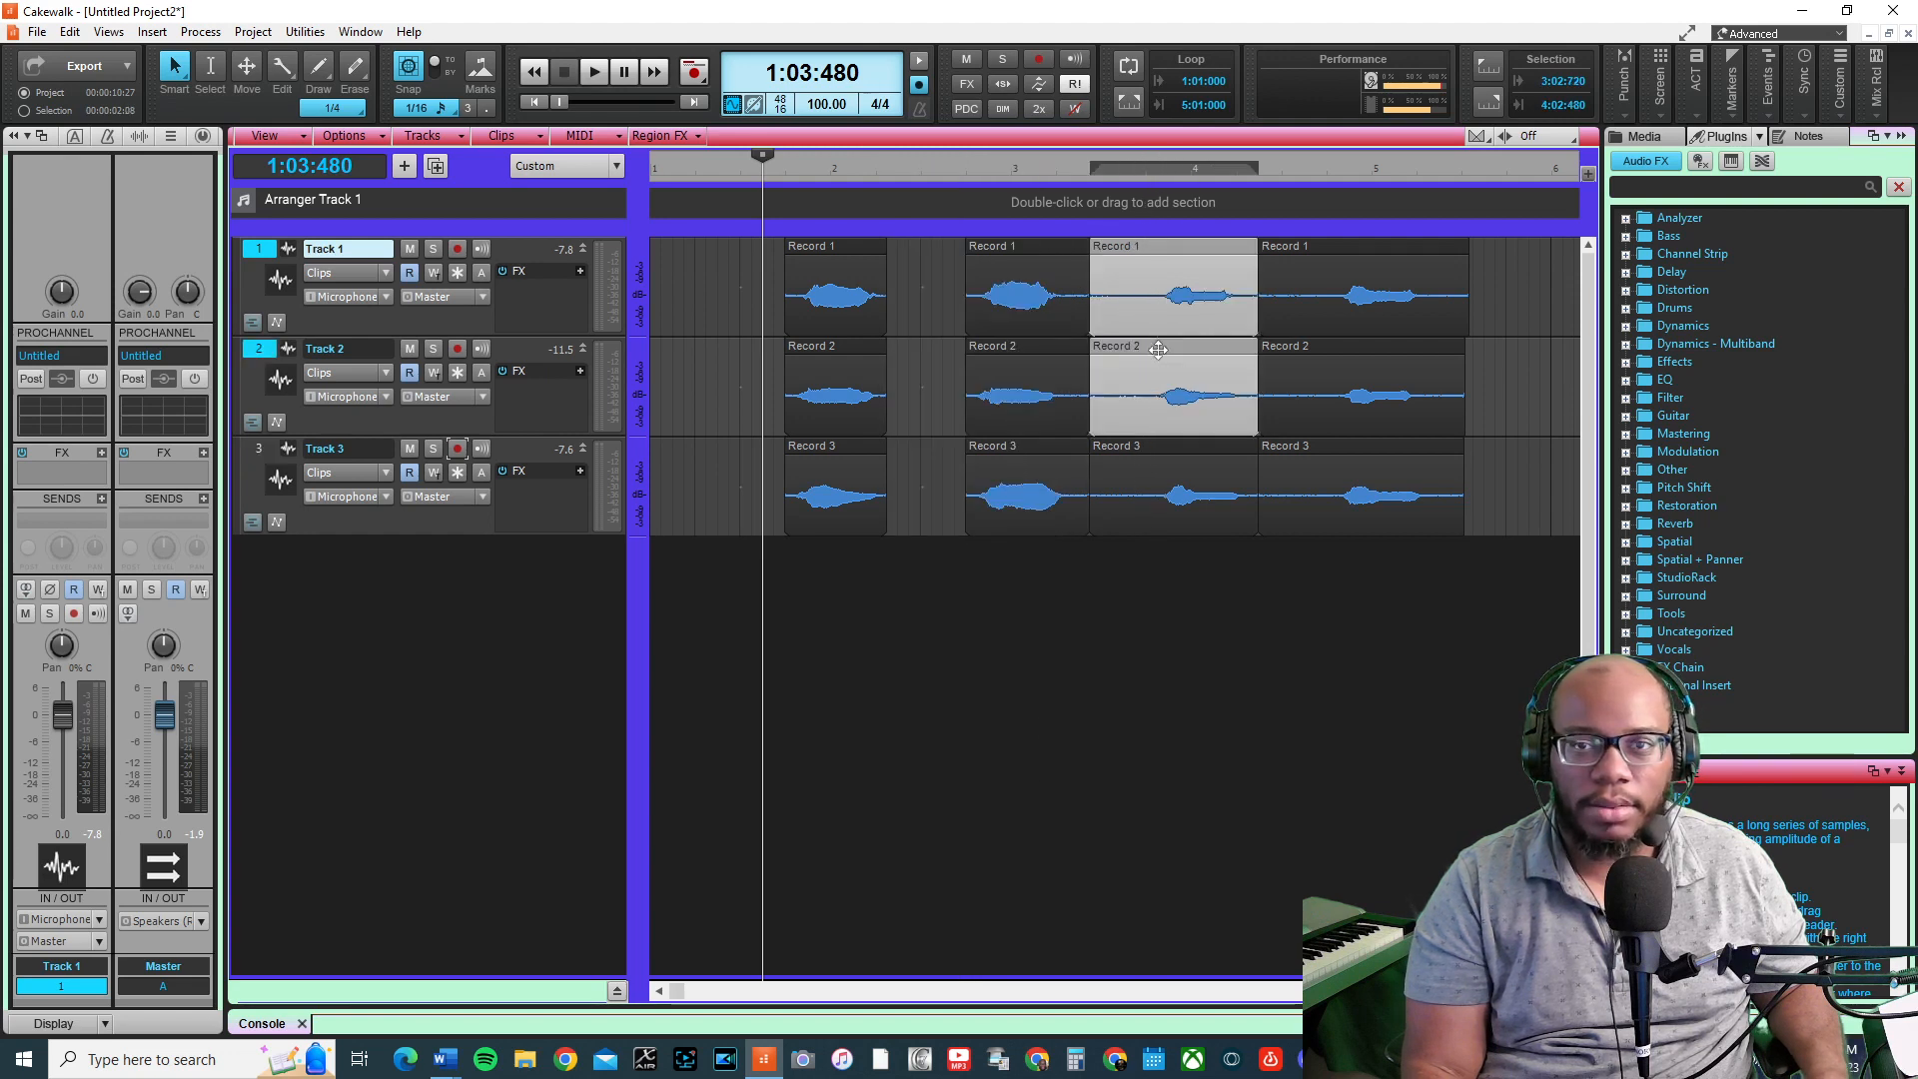
ctrl+click(1149, 446)
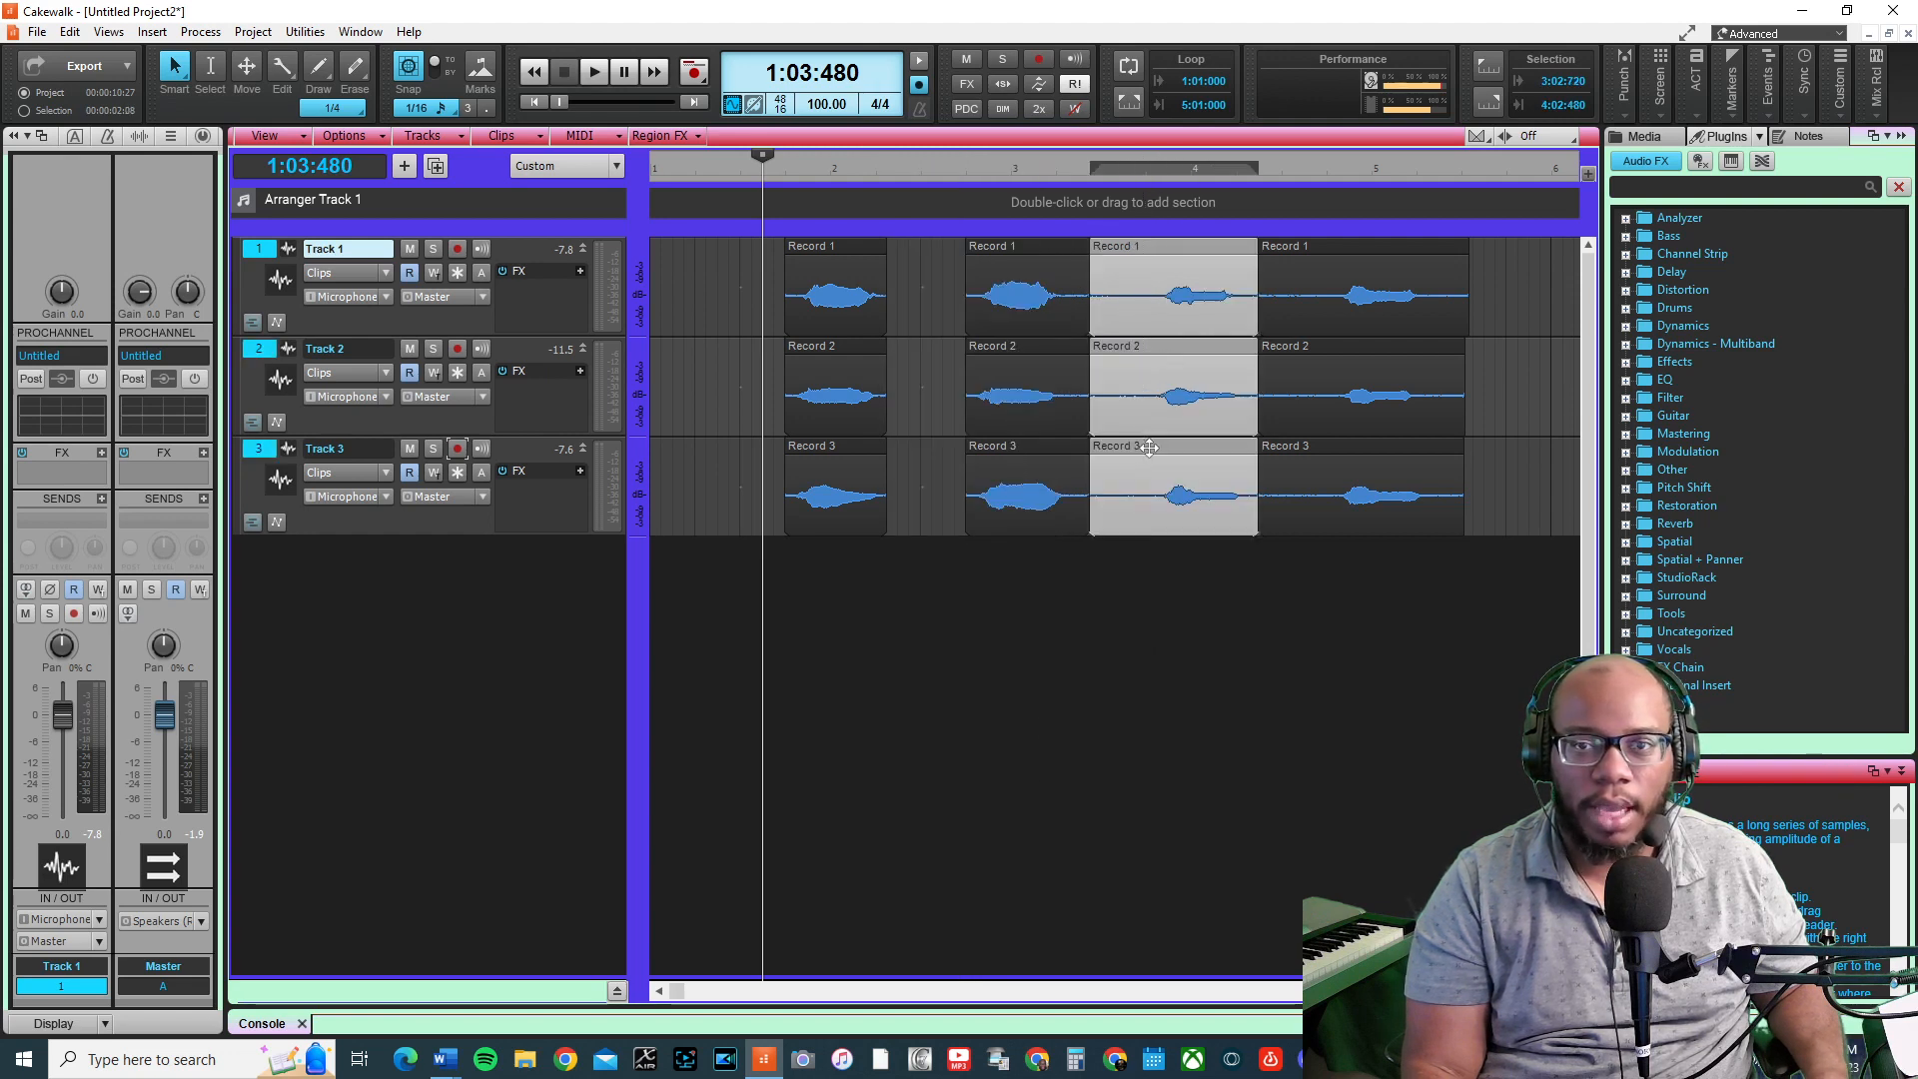
click(1135, 559)
click(1145, 246)
click(1160, 370)
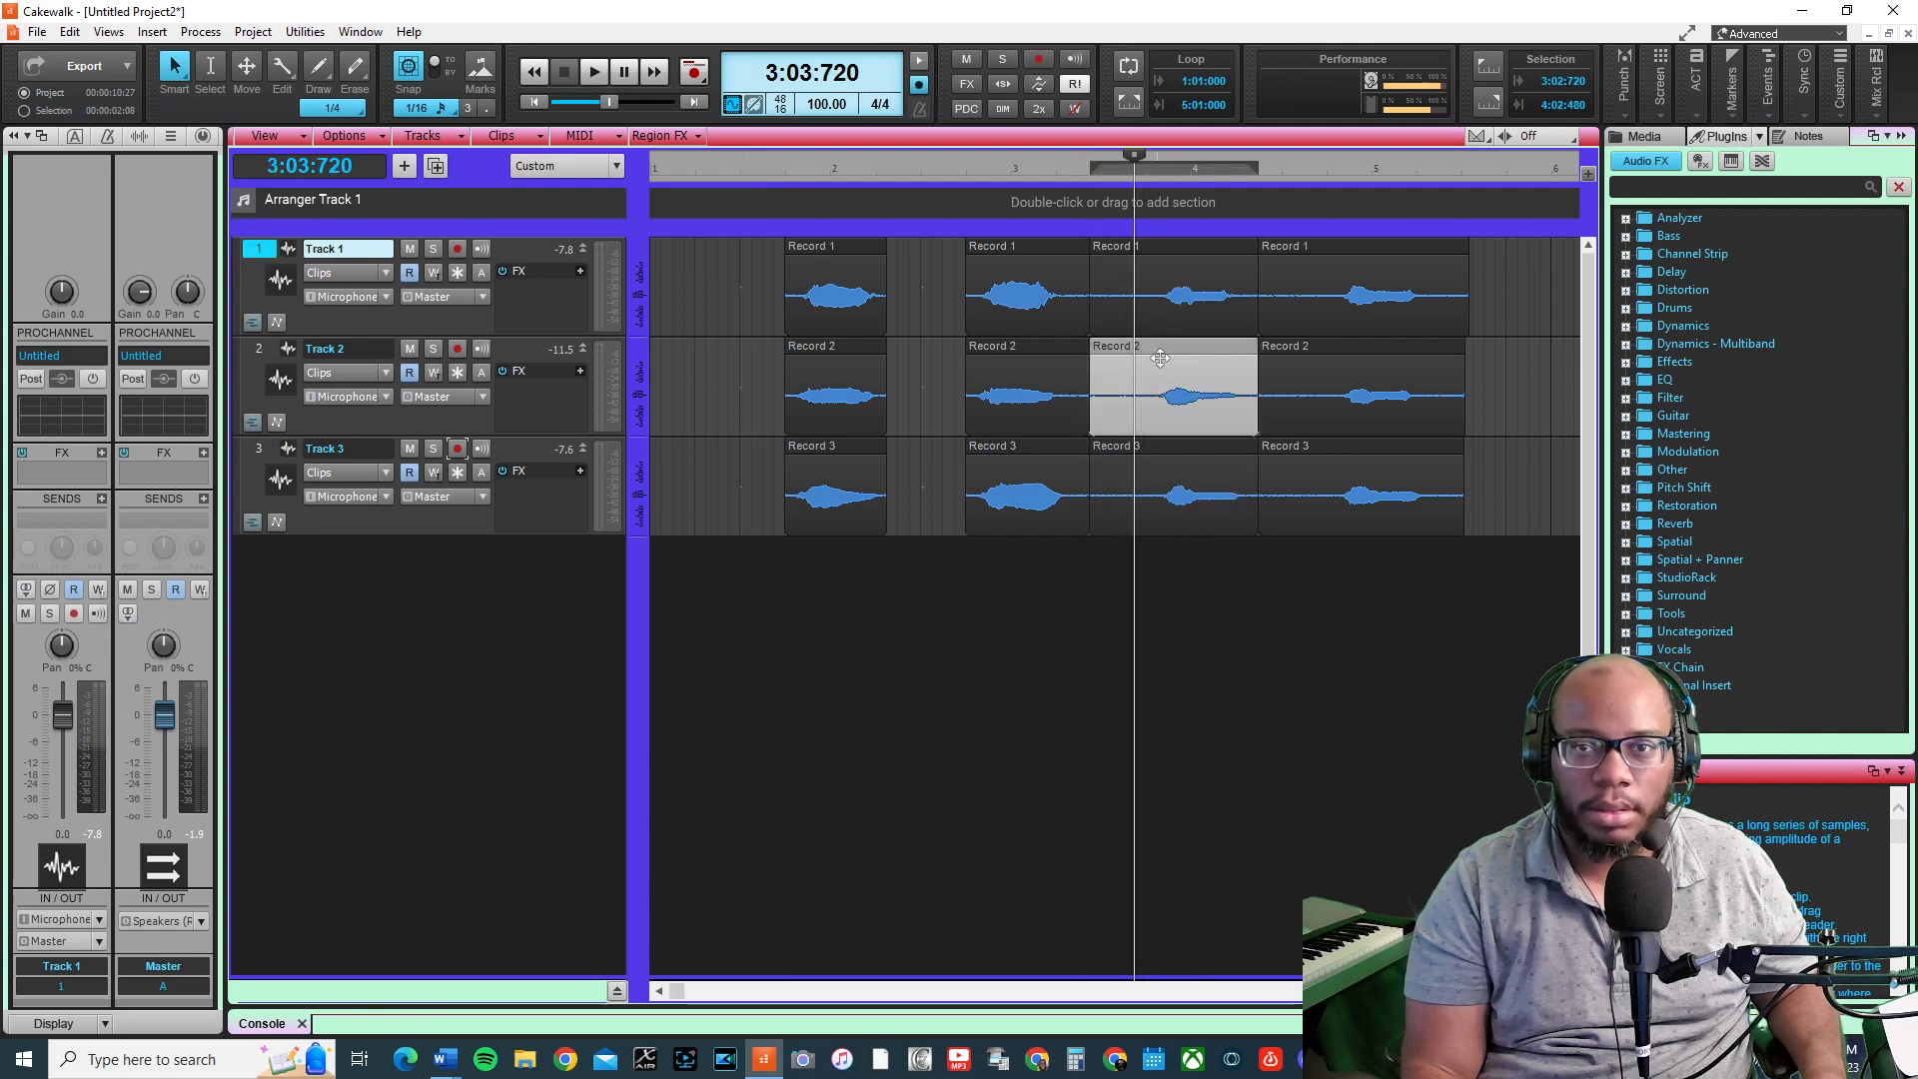
click(1135, 246)
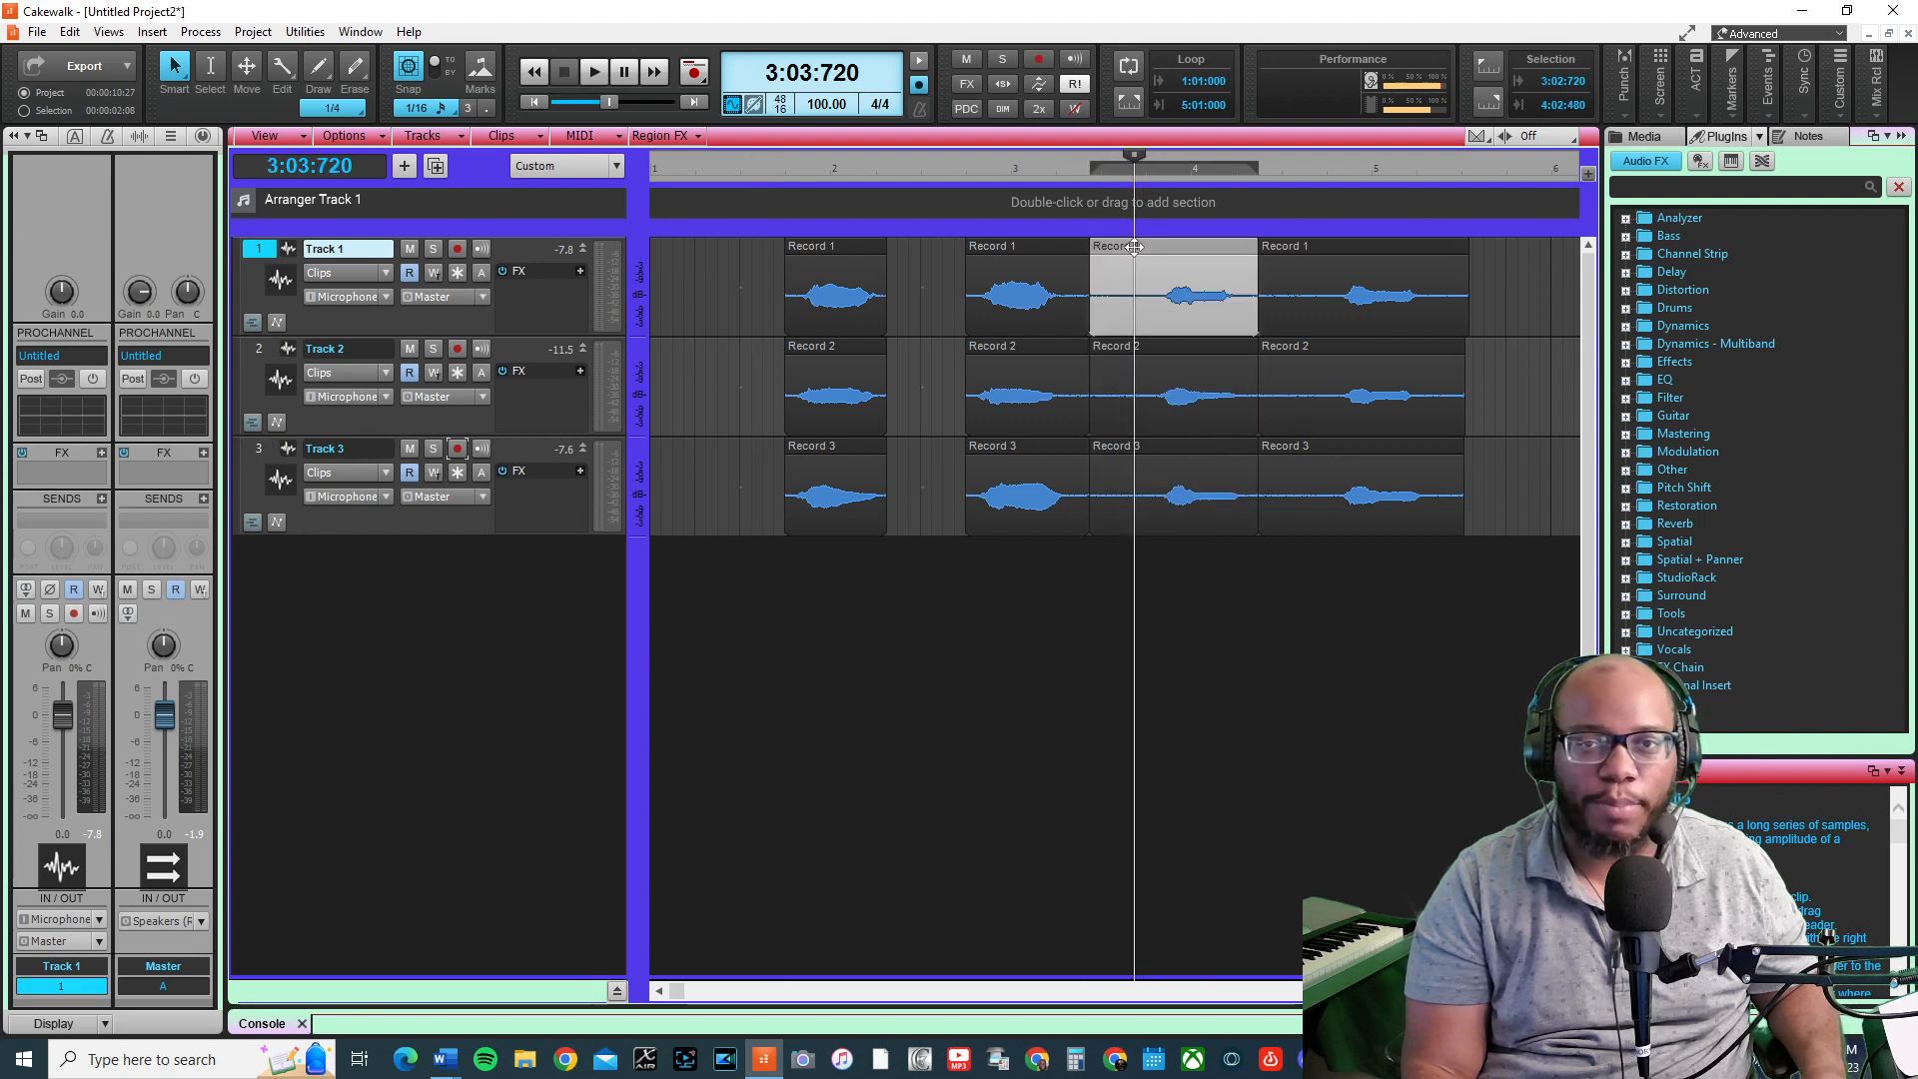
shift+click(1137, 347)
shift+click(1143, 461)
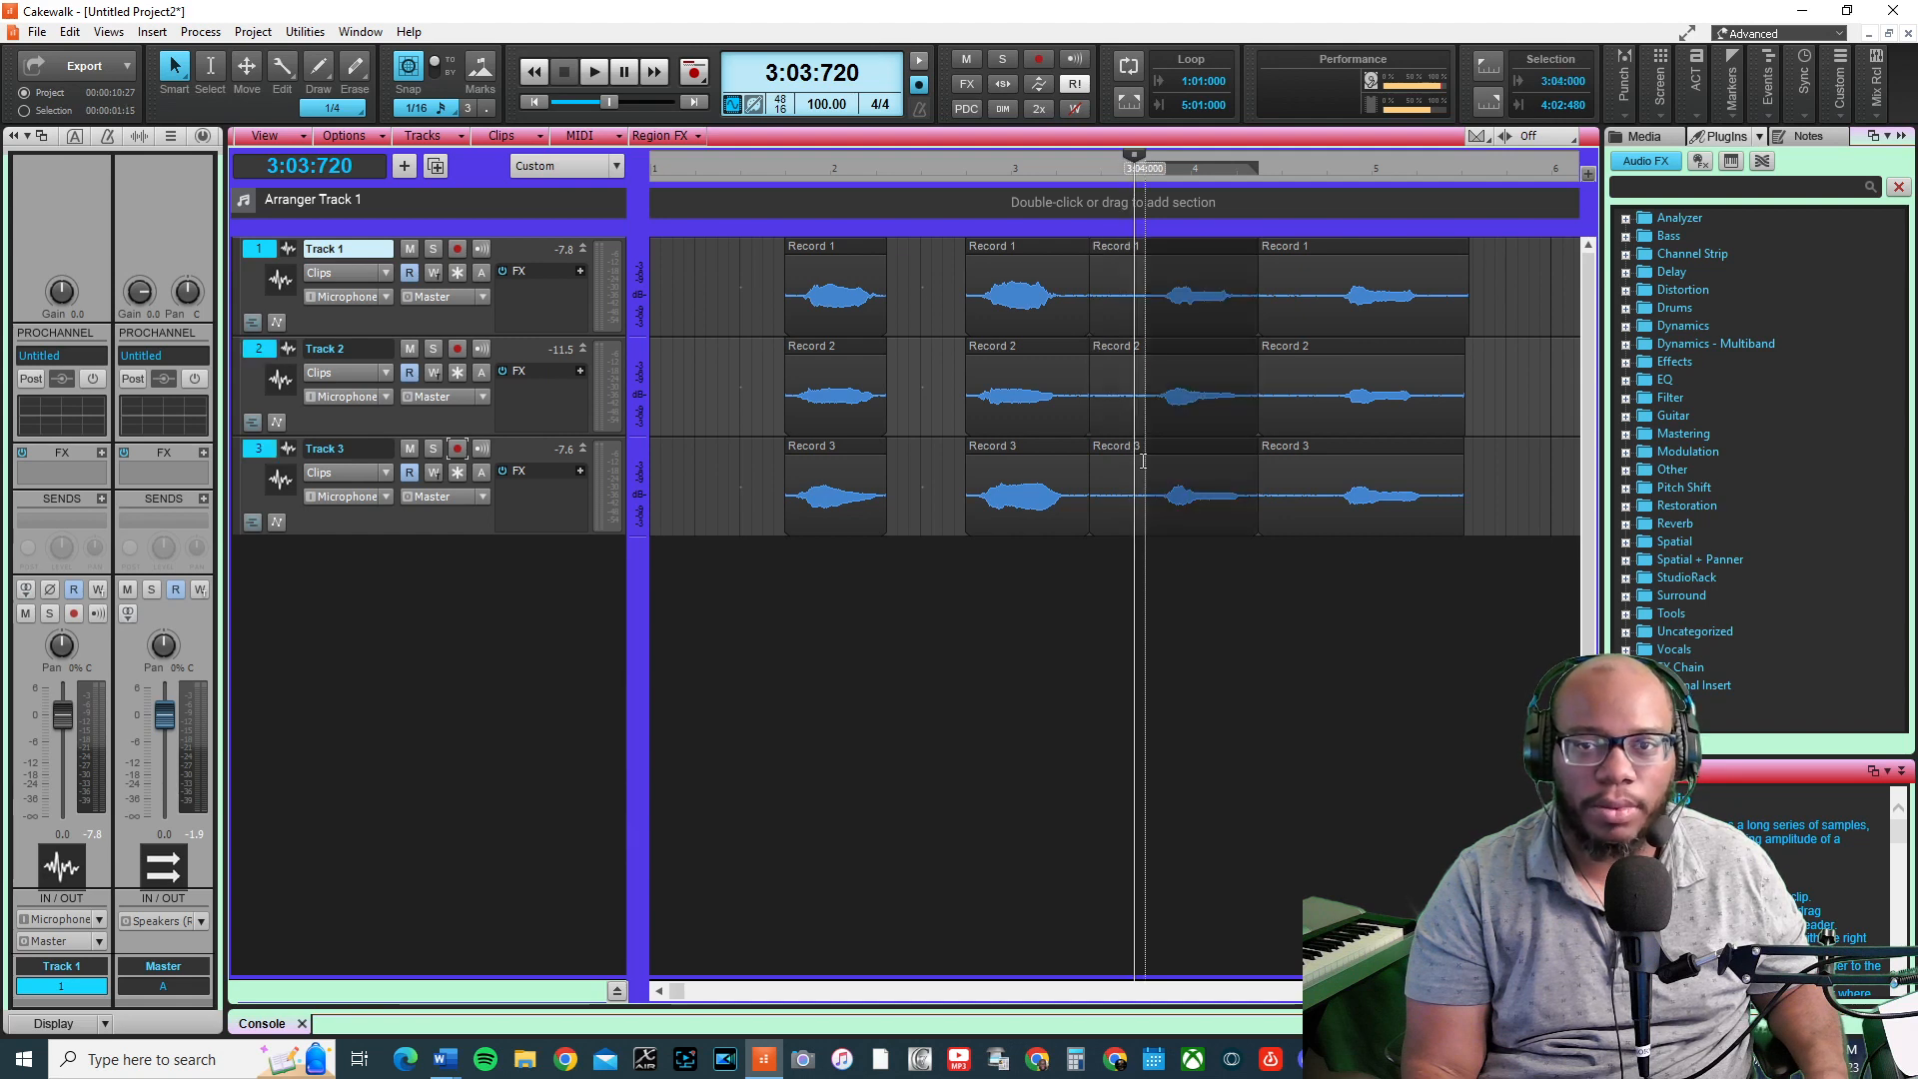
Trim the leading silence from the third phrase's clips on all three tracks
click(1123, 247)
ctrl+click(1129, 353)
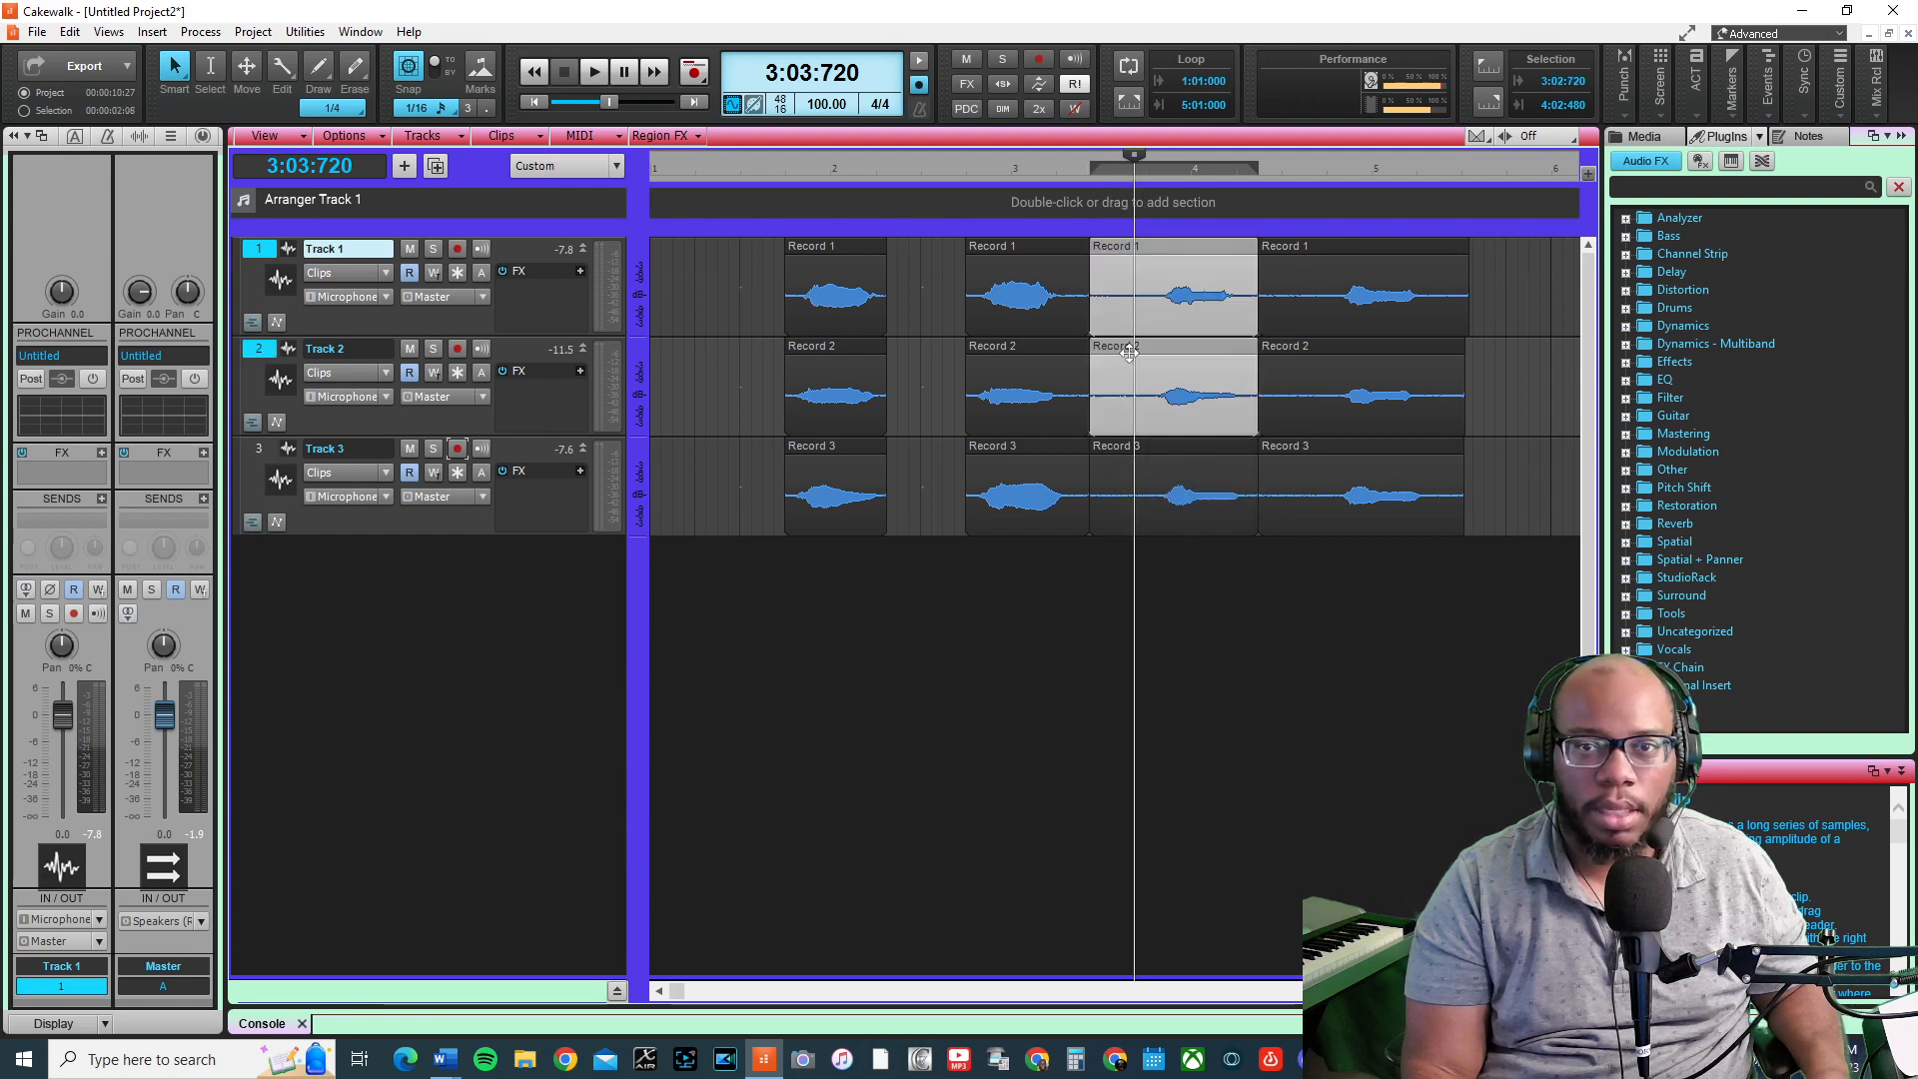
ctrl+click(1124, 445)
drag(1095, 397, 1155, 408)
Trim the leading silence from the fourth phrase's clips on all three tracks
click(1294, 247)
ctrl+click(1340, 355)
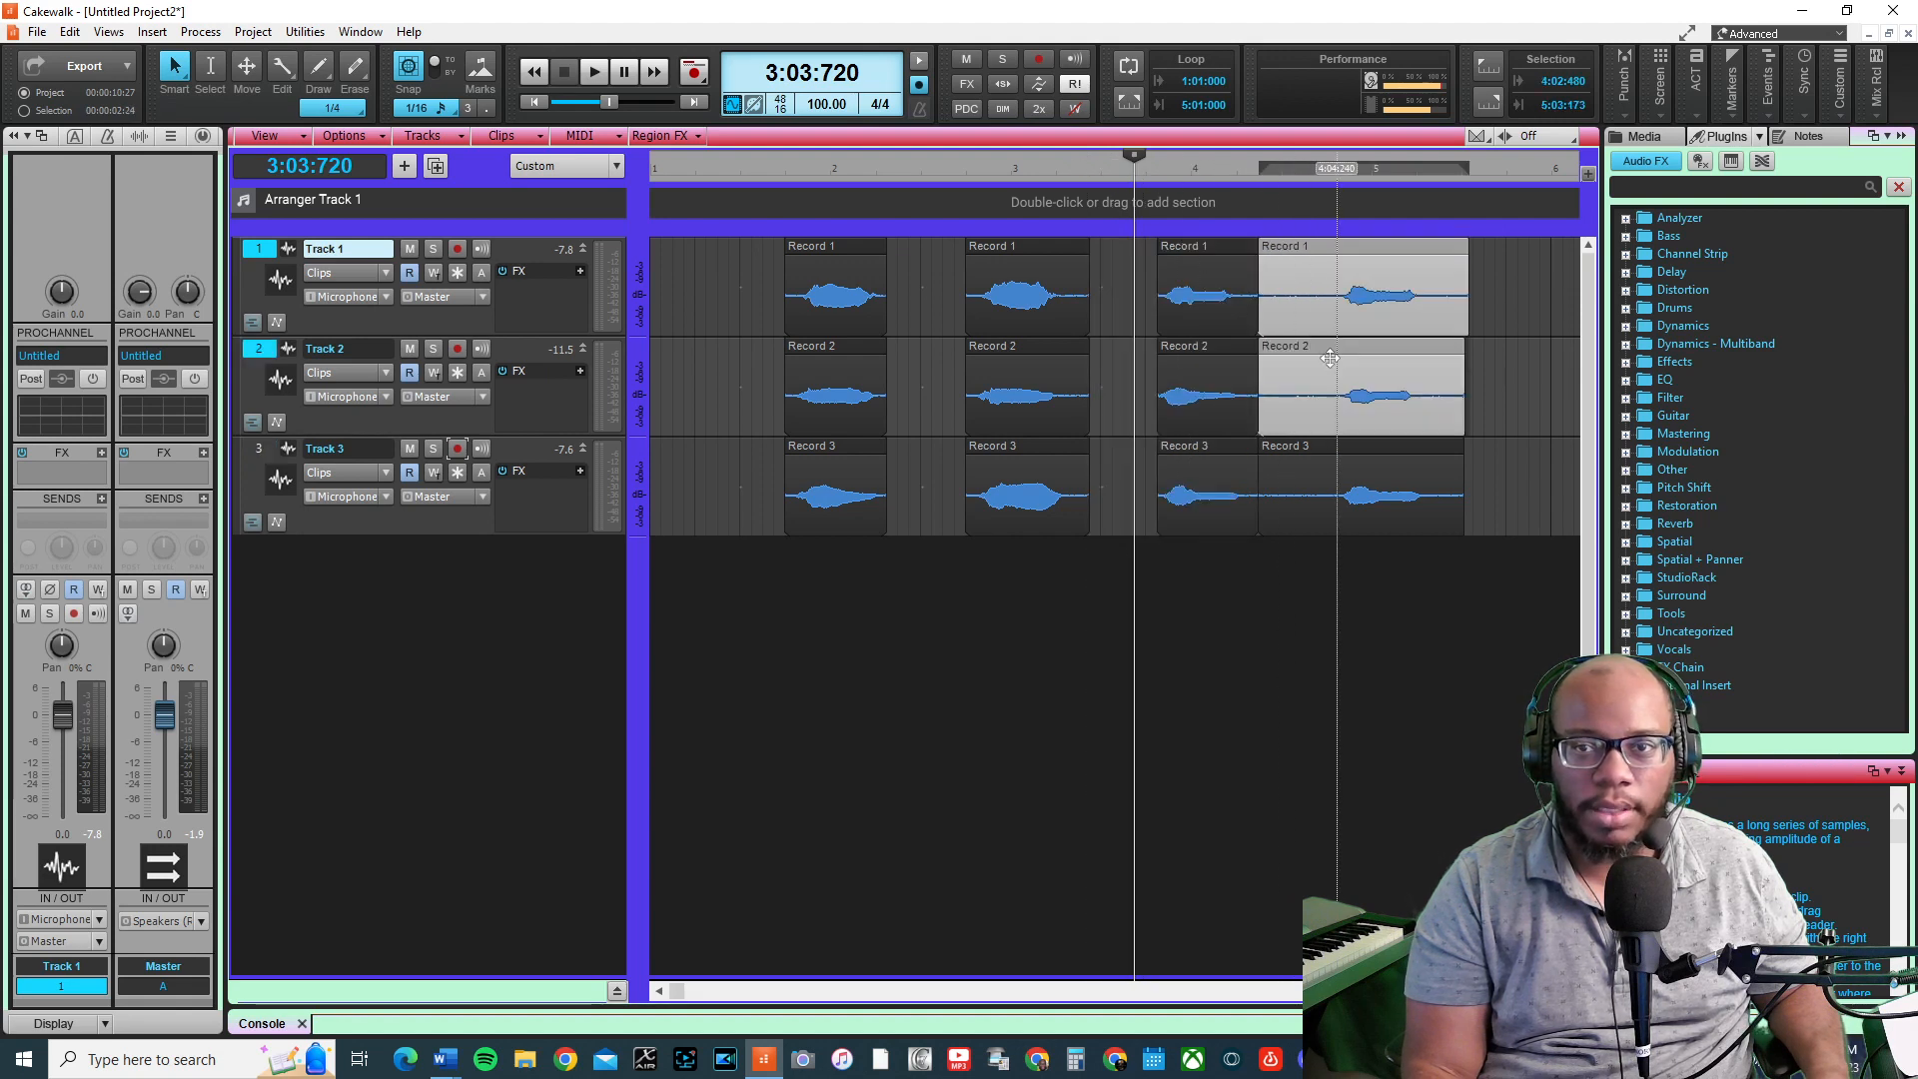
ctrl+click(1307, 445)
drag(1263, 375, 1333, 400)
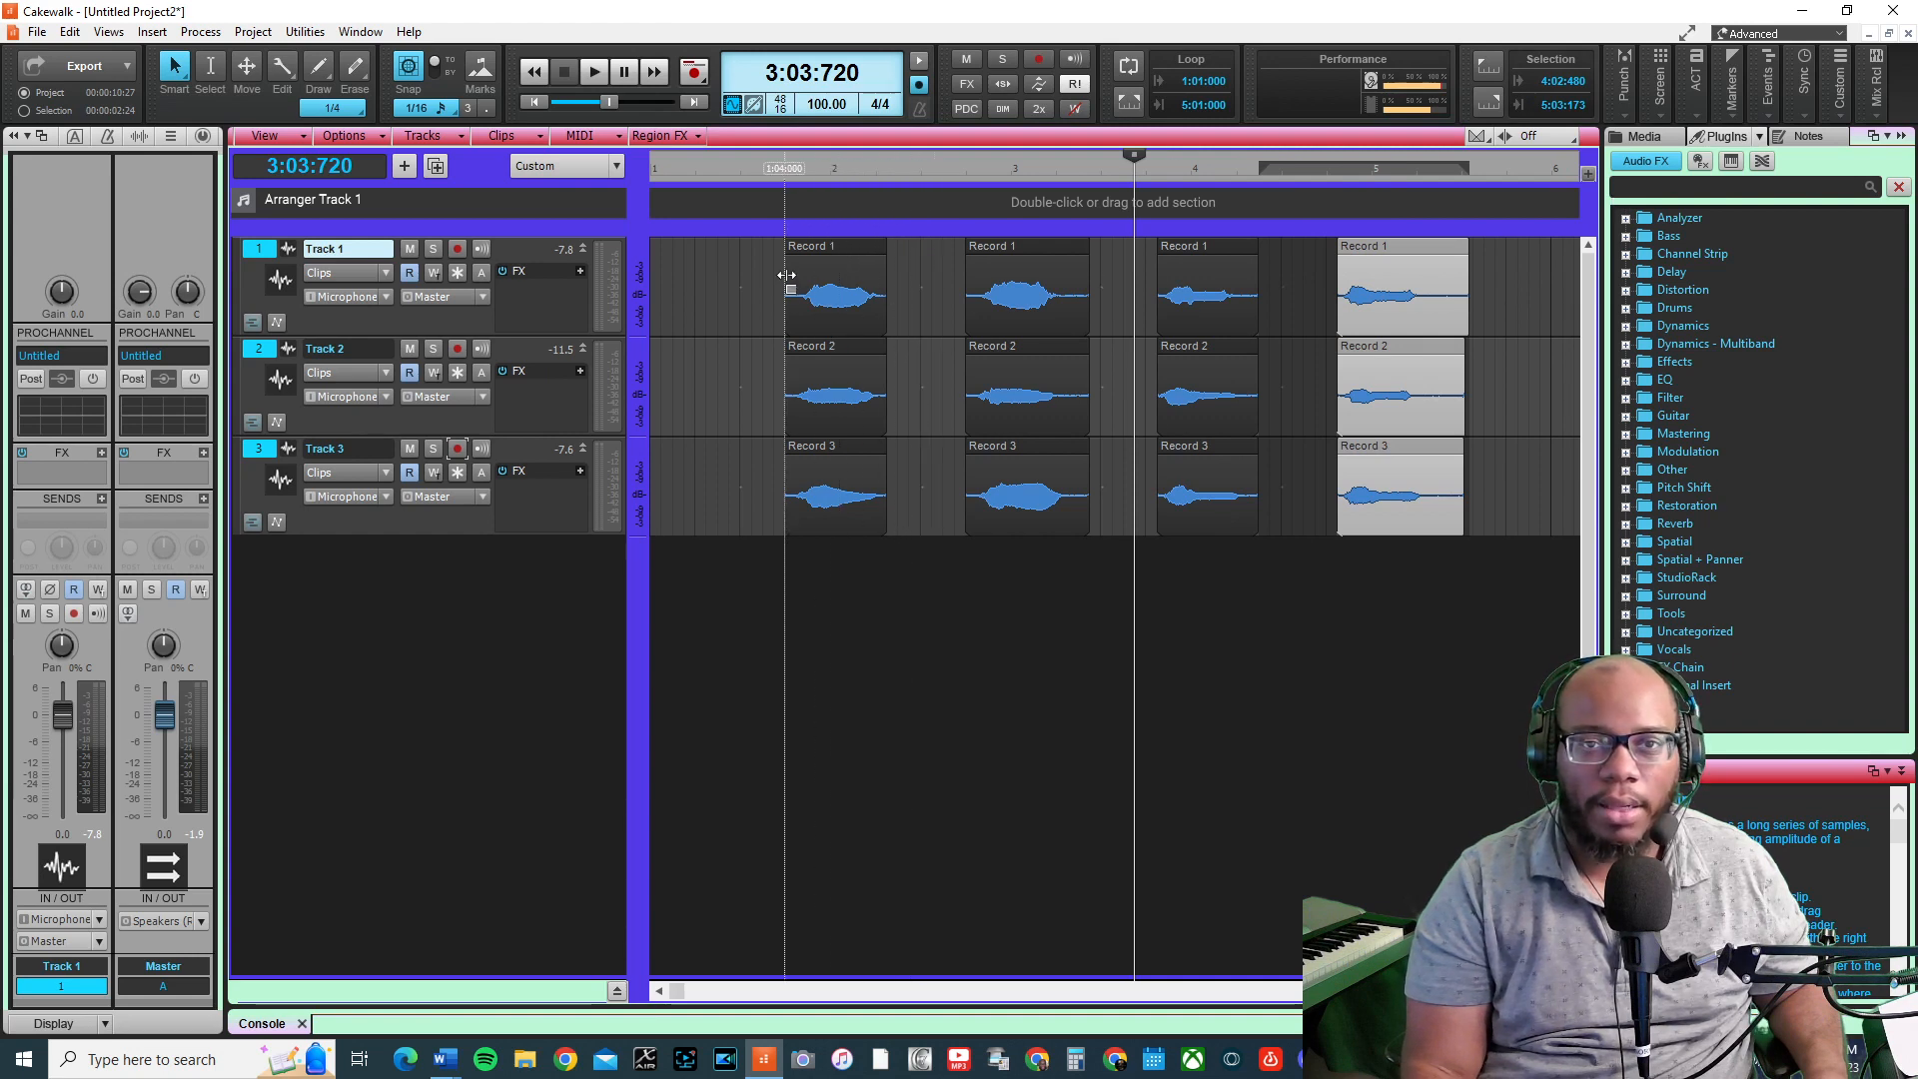
Add short fade-ins and fade-outs to all clips on the three tracks, and bounce them to clips
key(ctrl+a)
drag(790, 252, 862, 239)
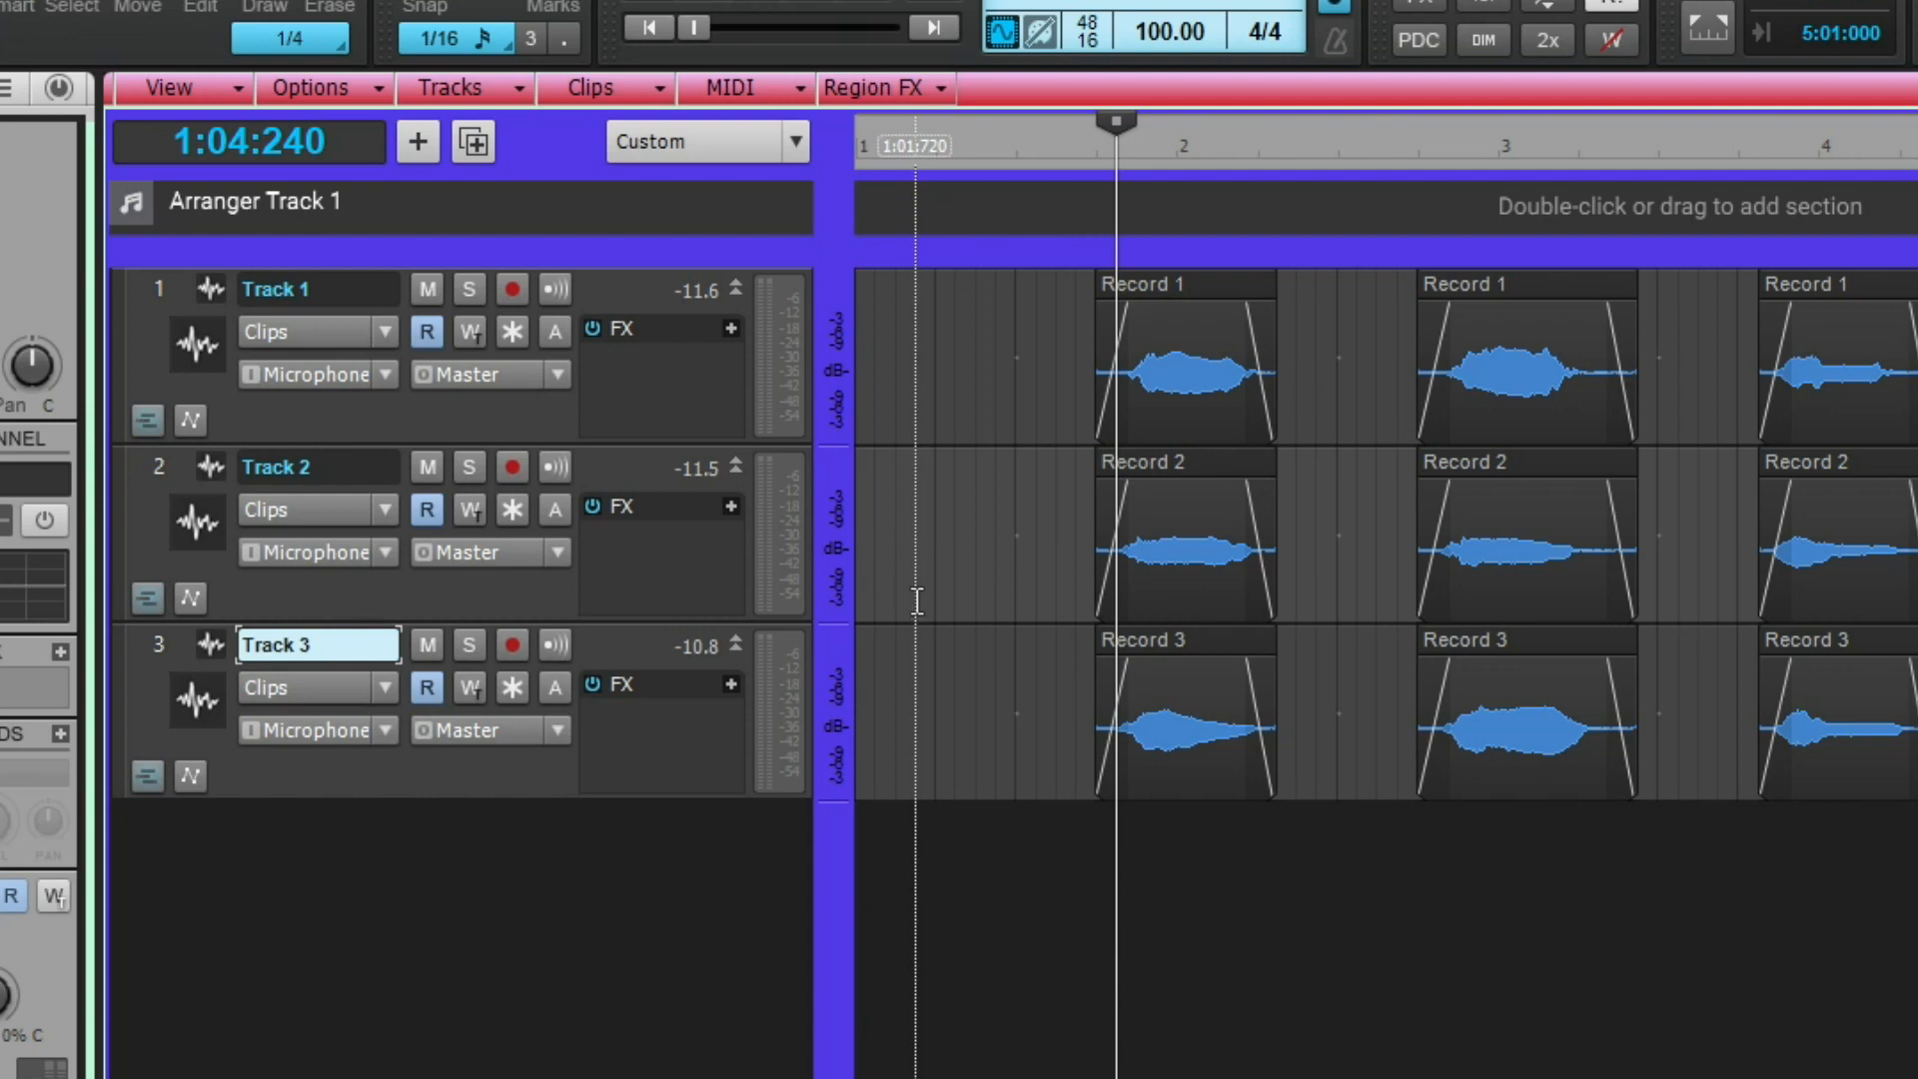
key(ctrl+a)
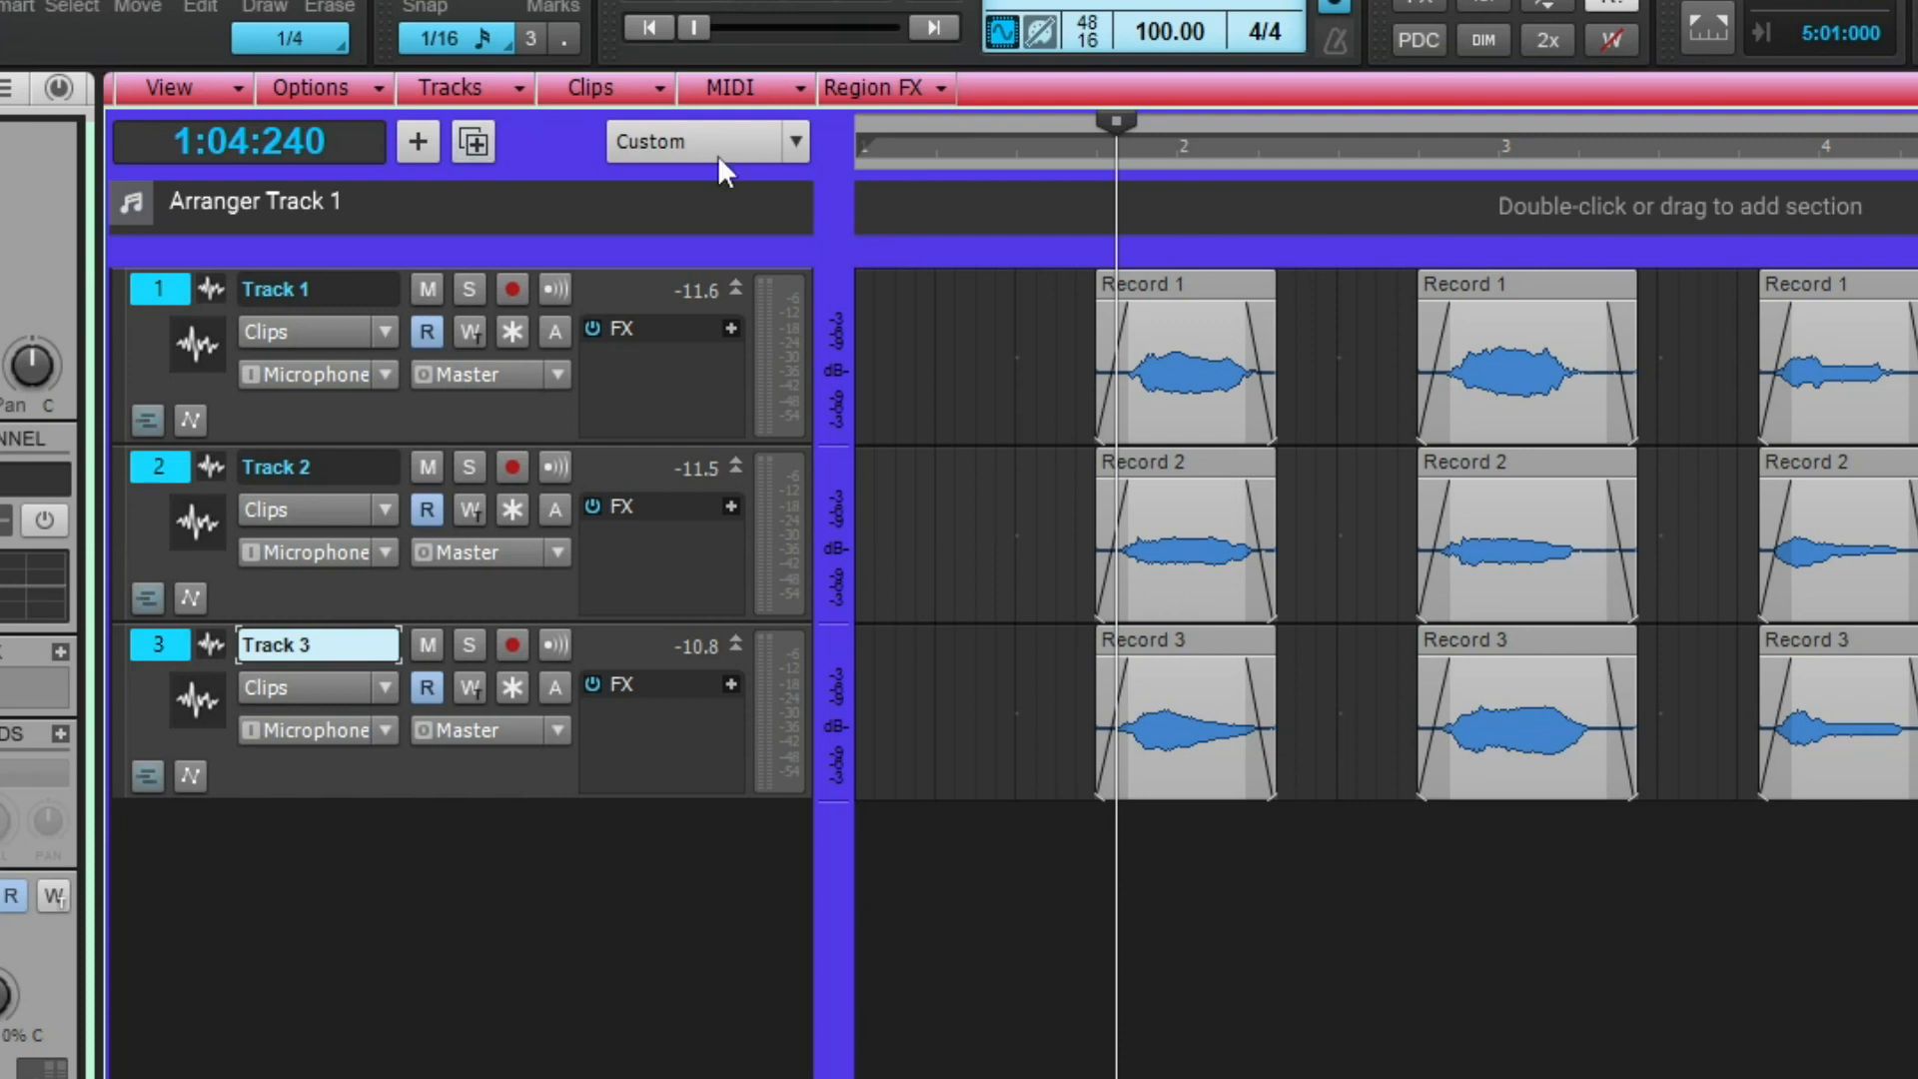
click(659, 96)
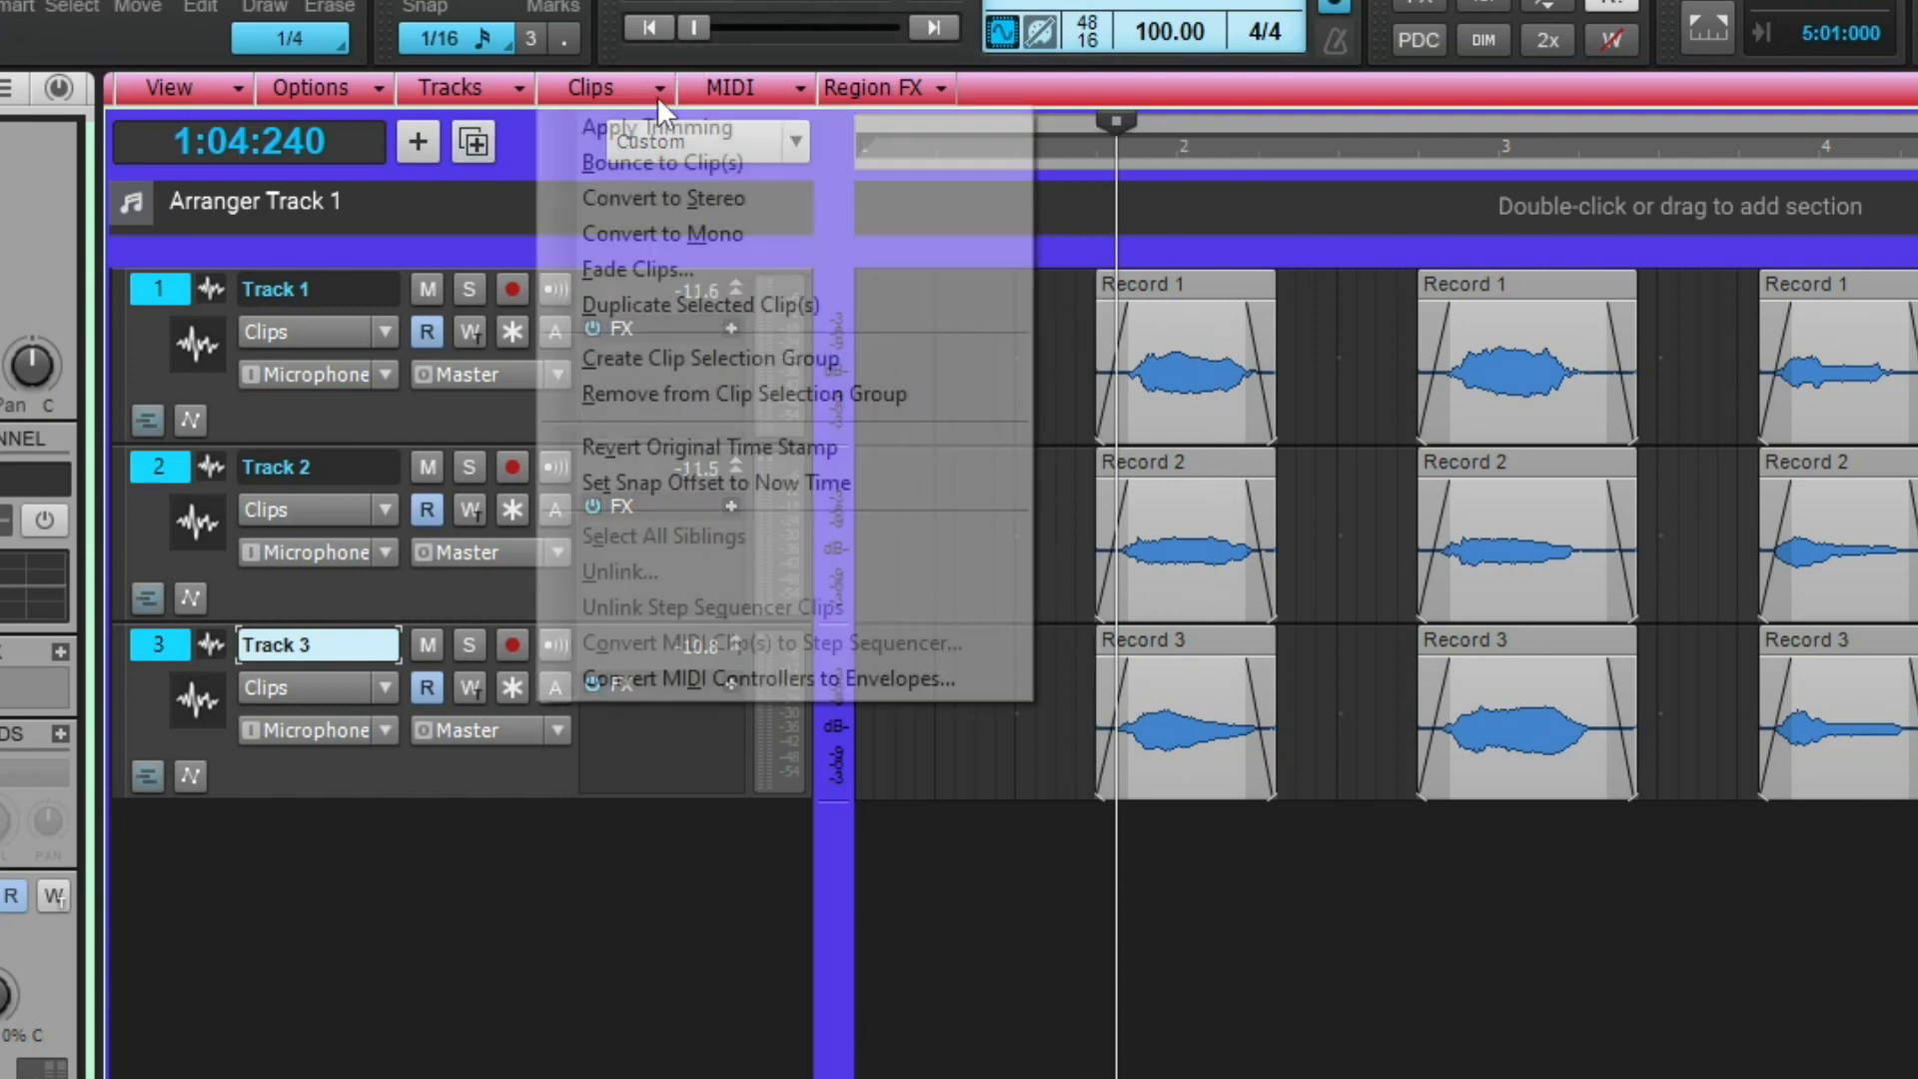
click(640, 163)
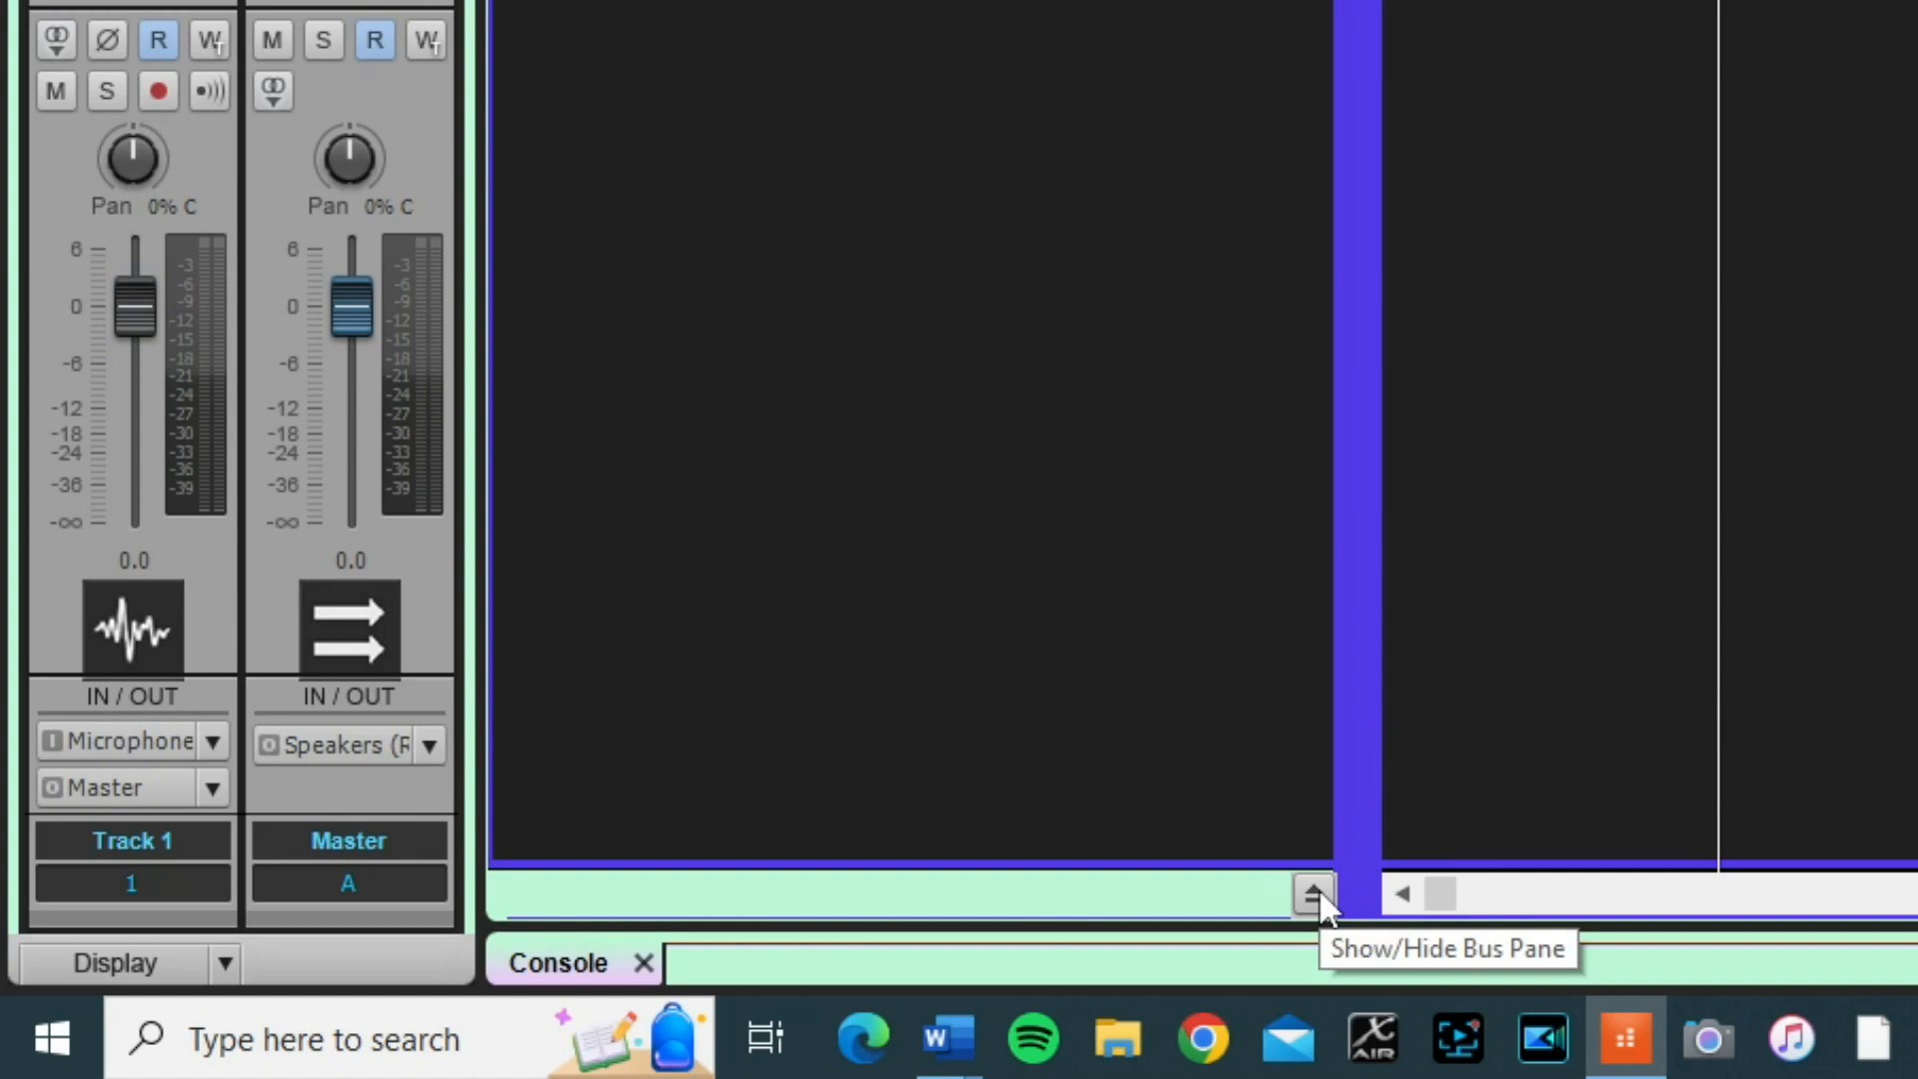
Show the bus pane below the tracks
click(1315, 893)
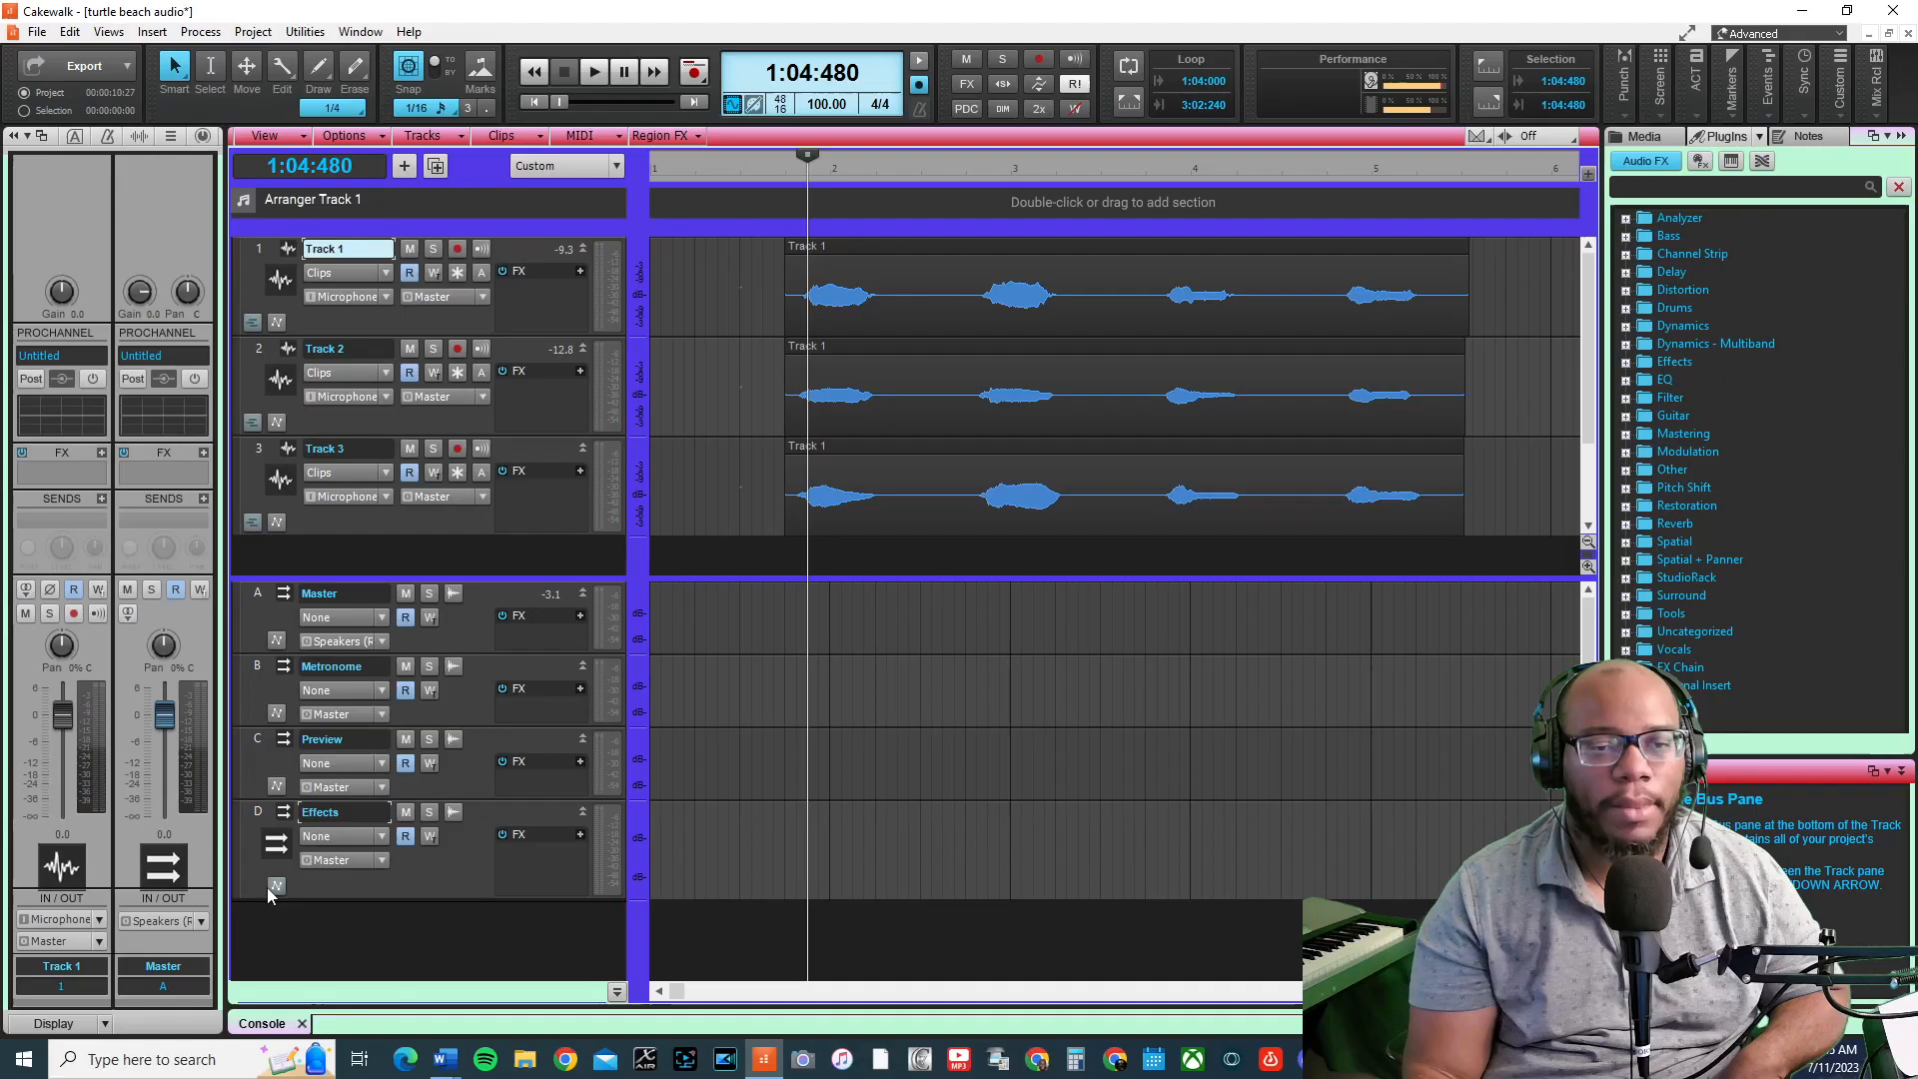
Insert a new stereo bus below the Effects bus, and delete it again
right_click(336, 910)
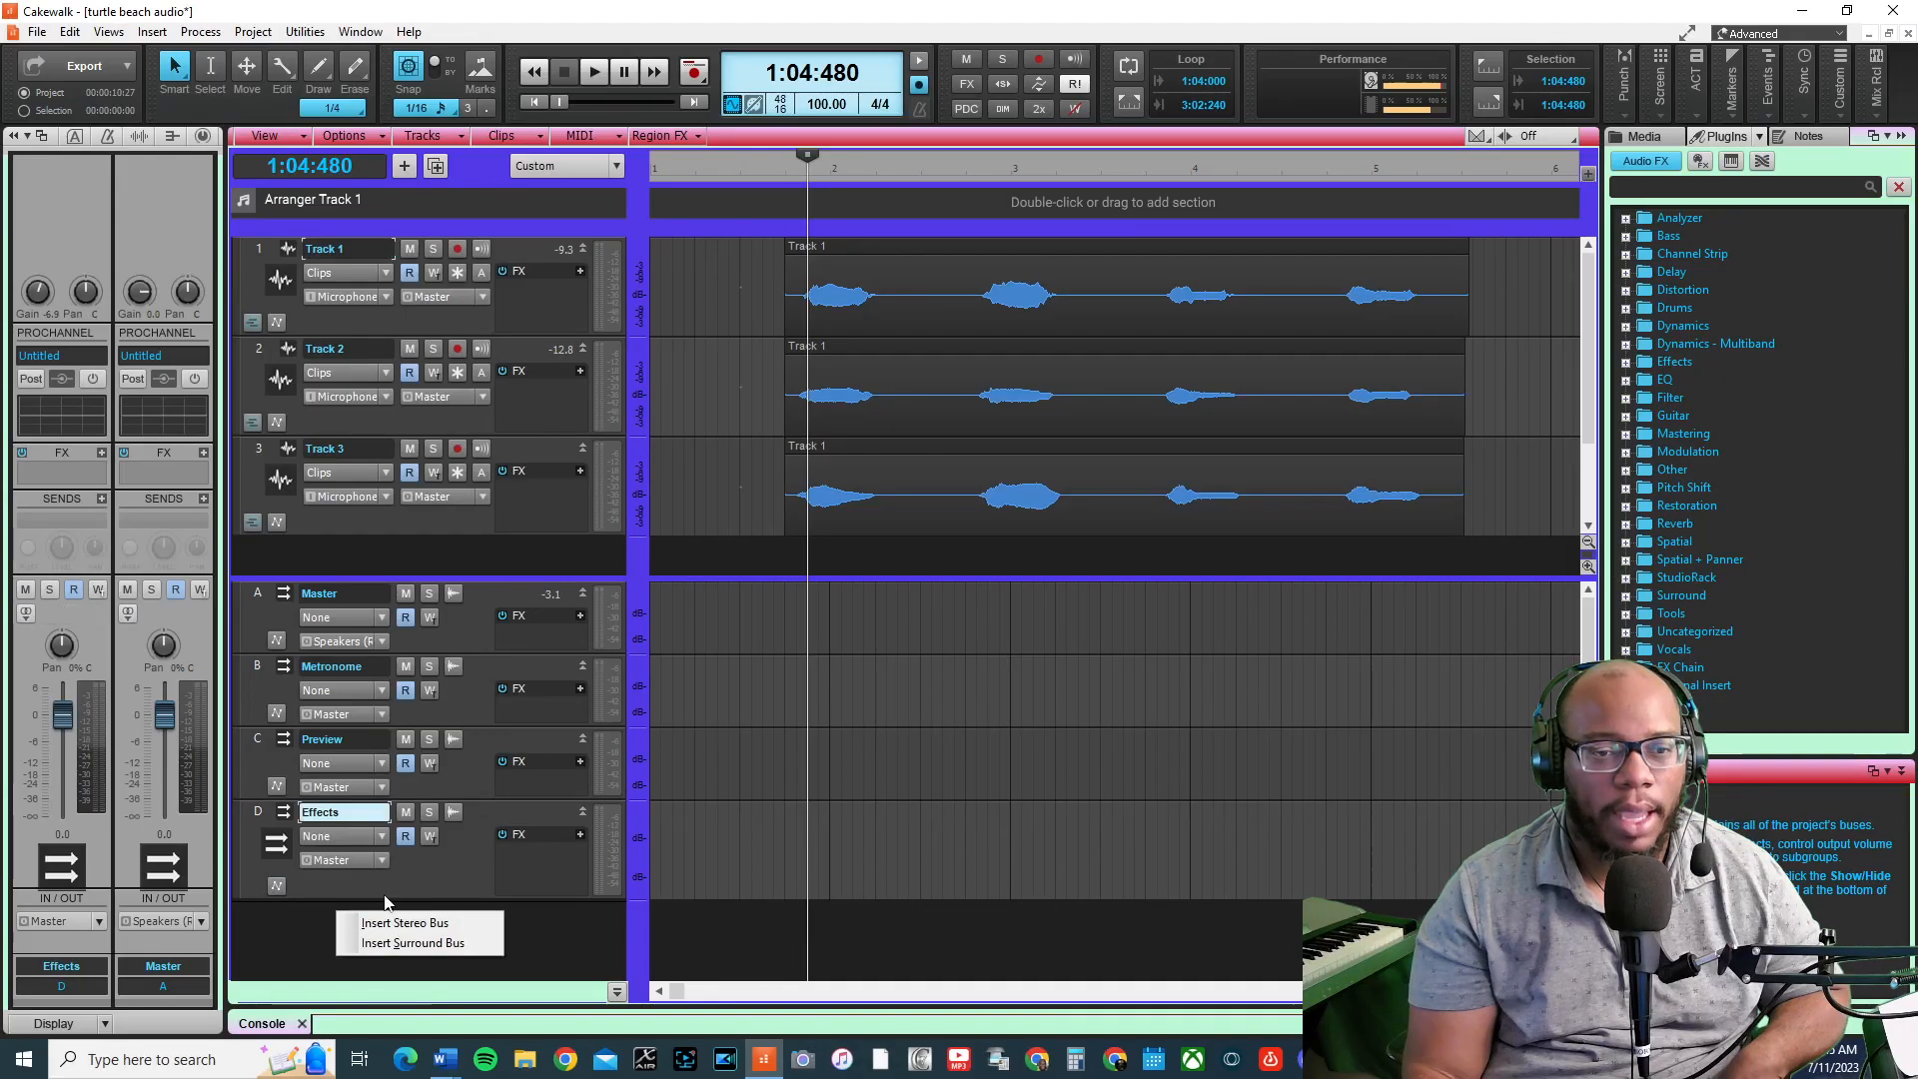
click(443, 923)
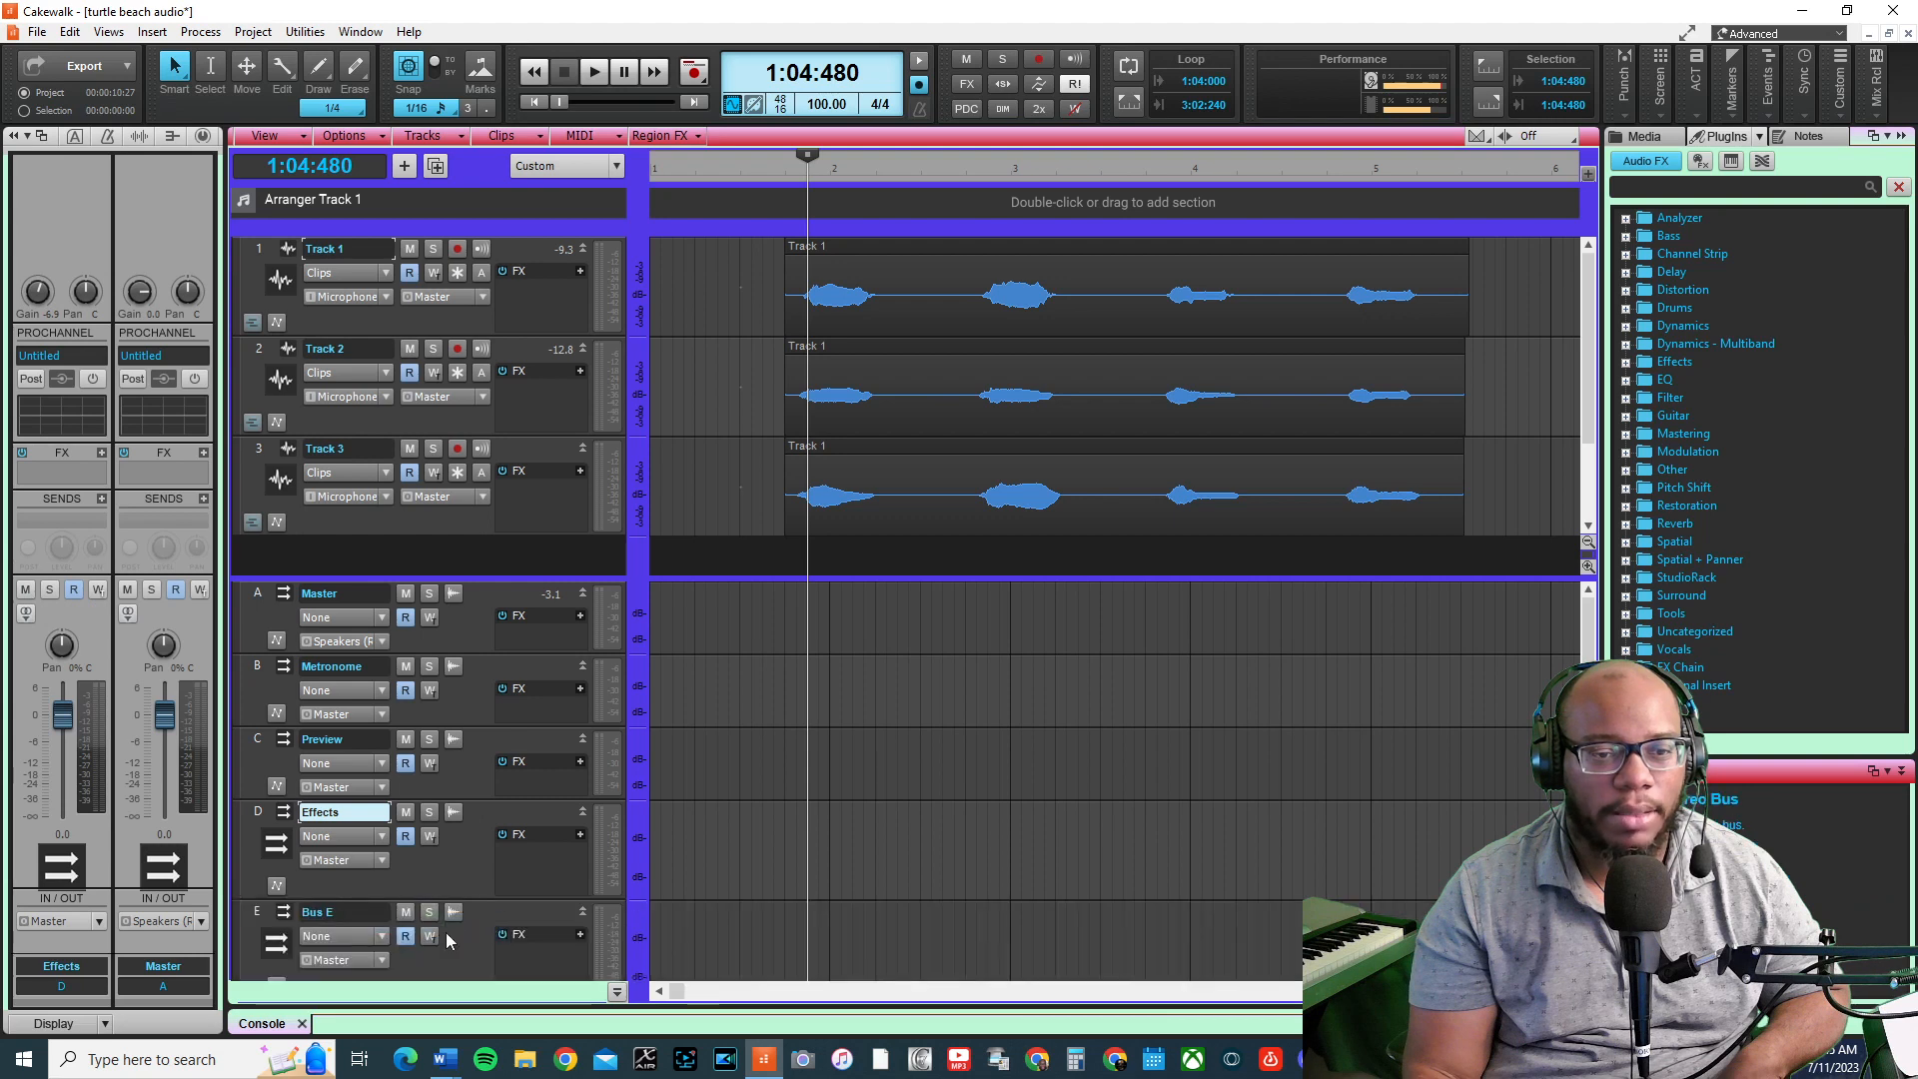
click(256, 913)
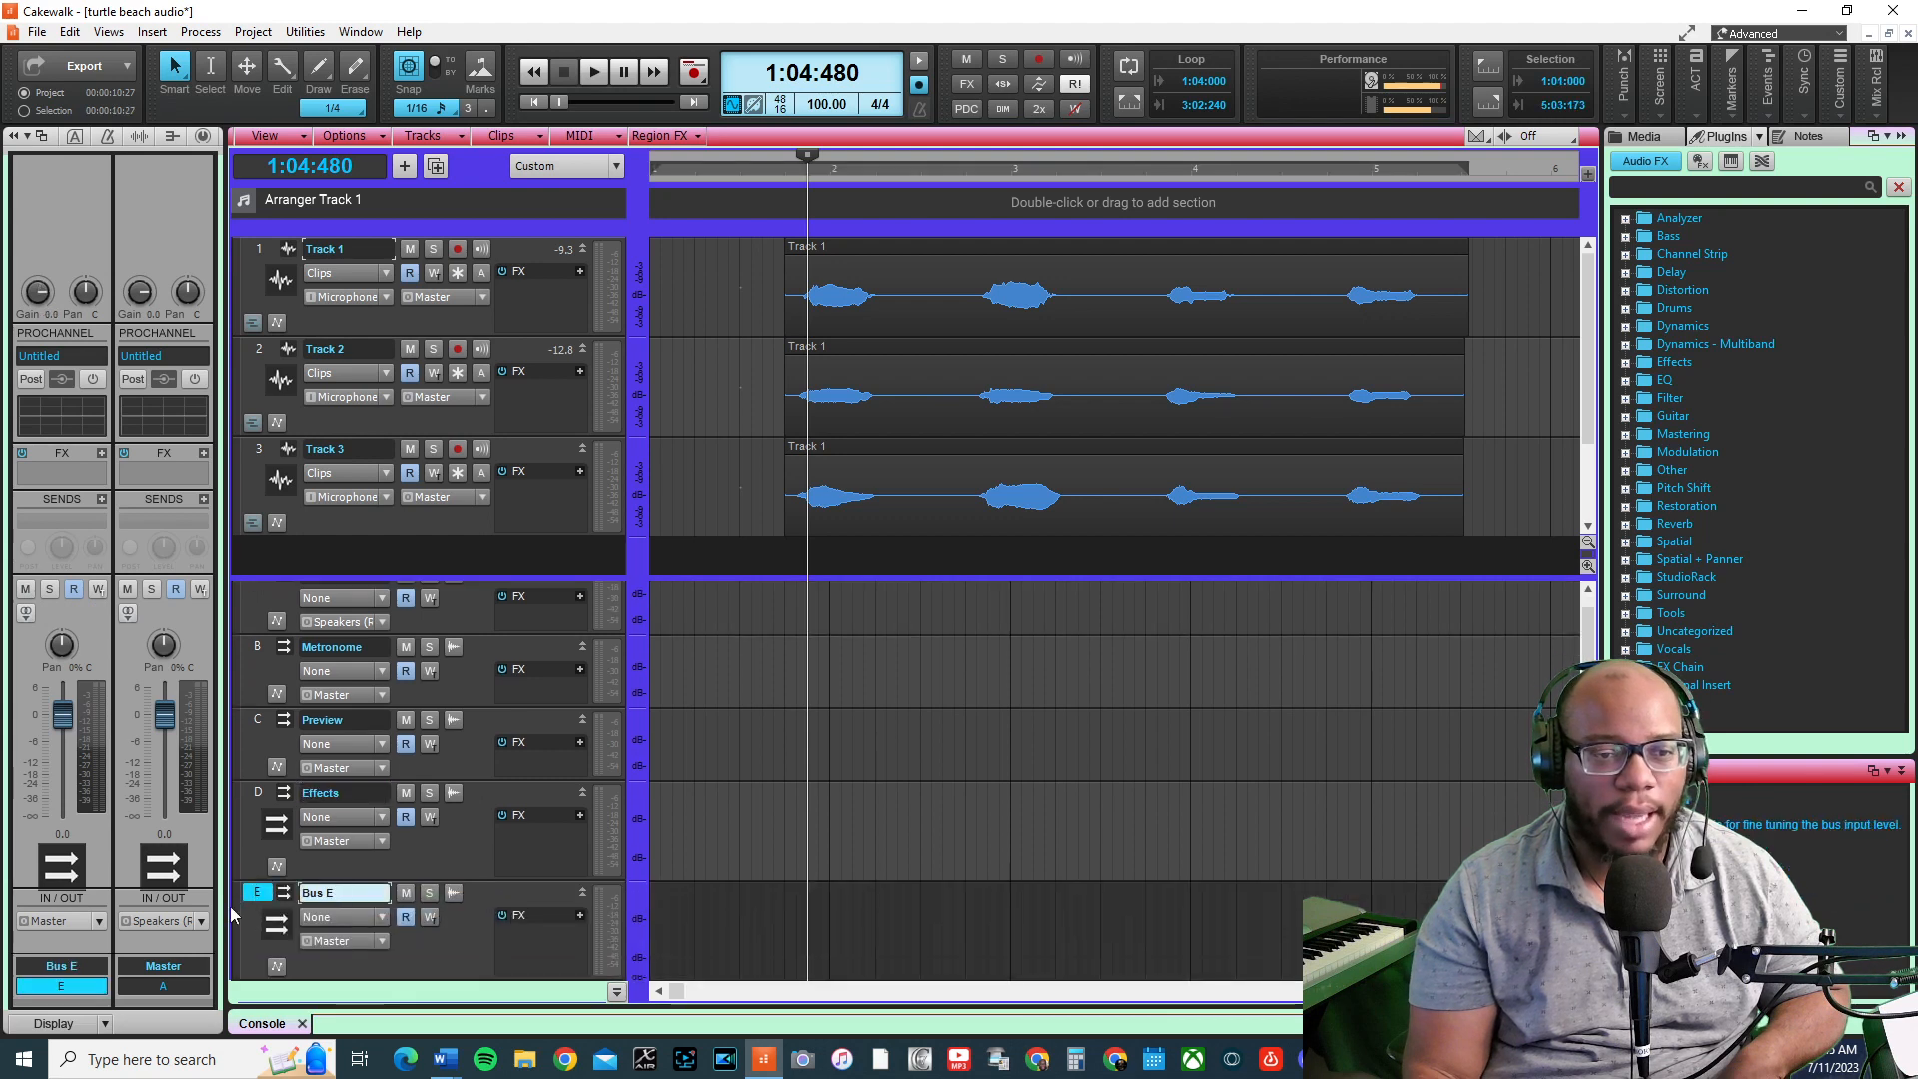
right_click(255, 905)
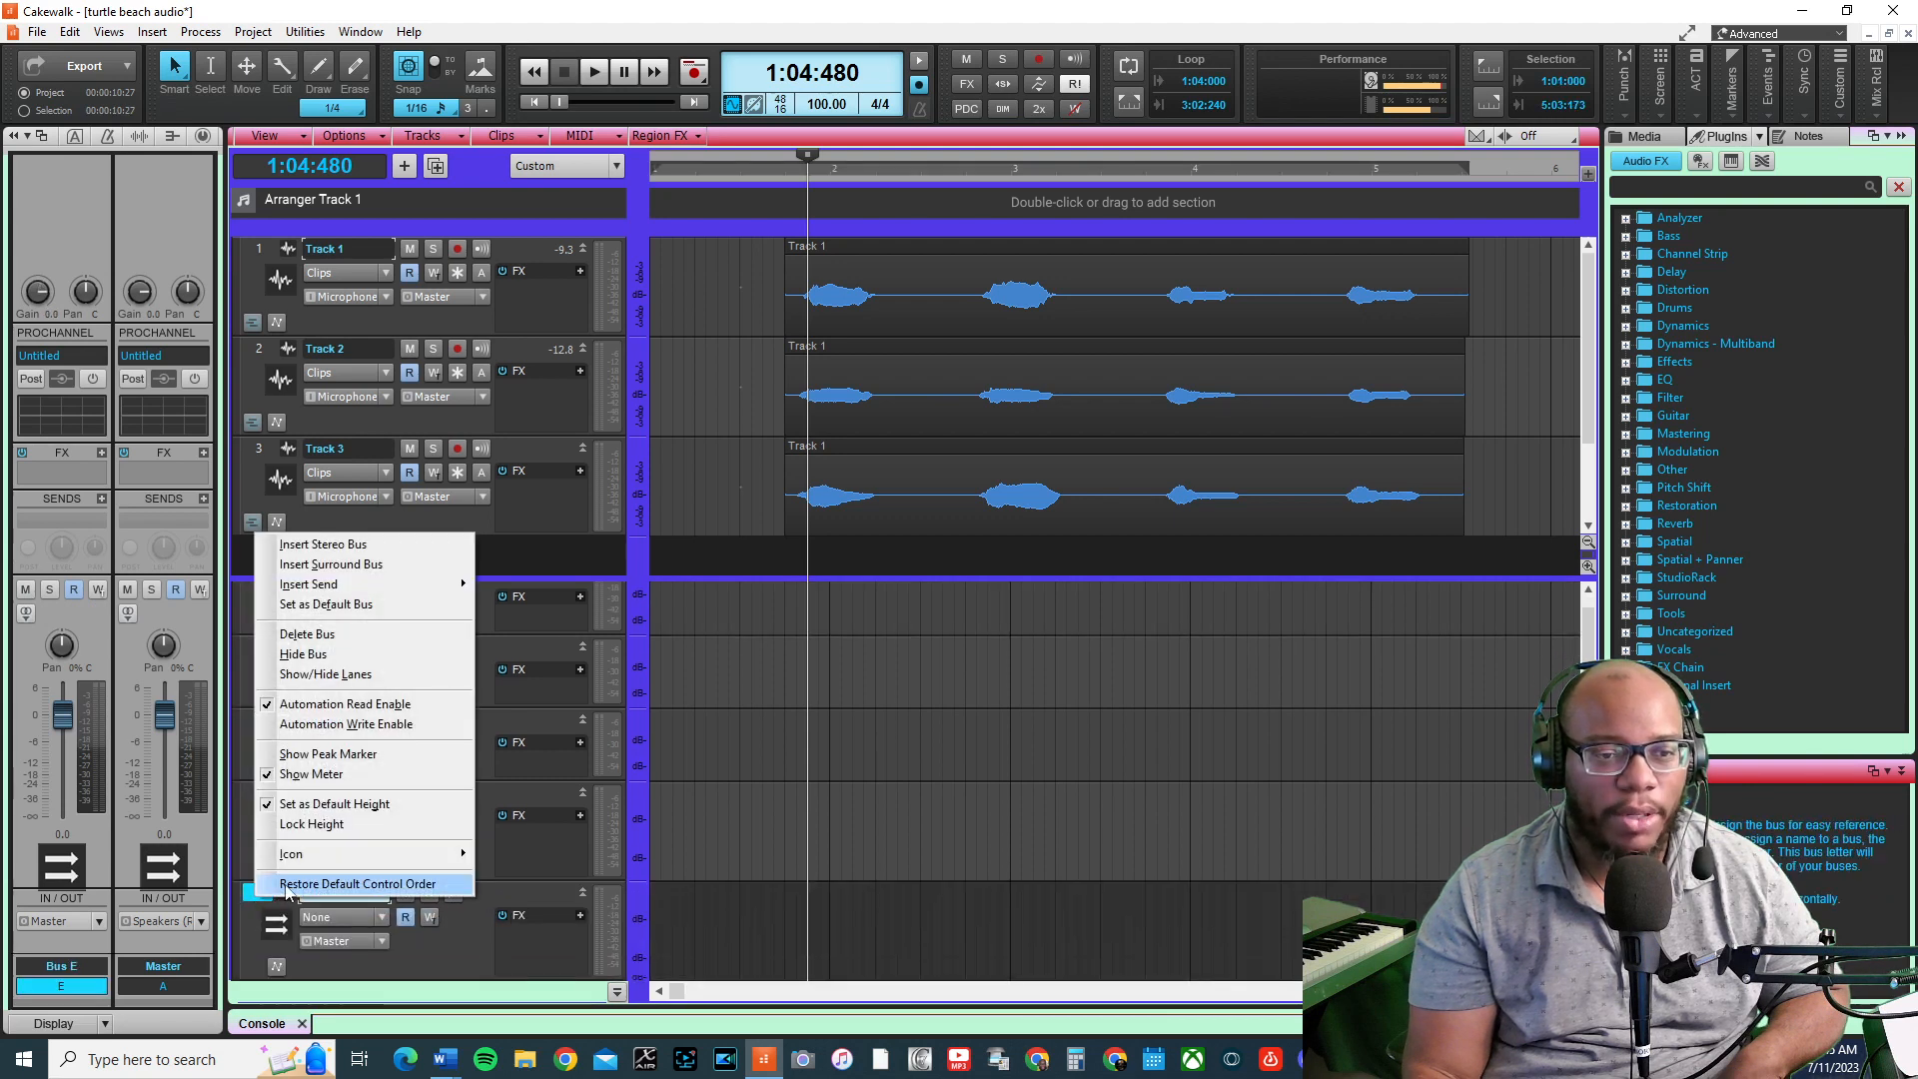
click(320, 637)
Insert the VX-64 Vocal Strip audio effect on the Effects bus and load its Tracking Doubler preset
click(261, 805)
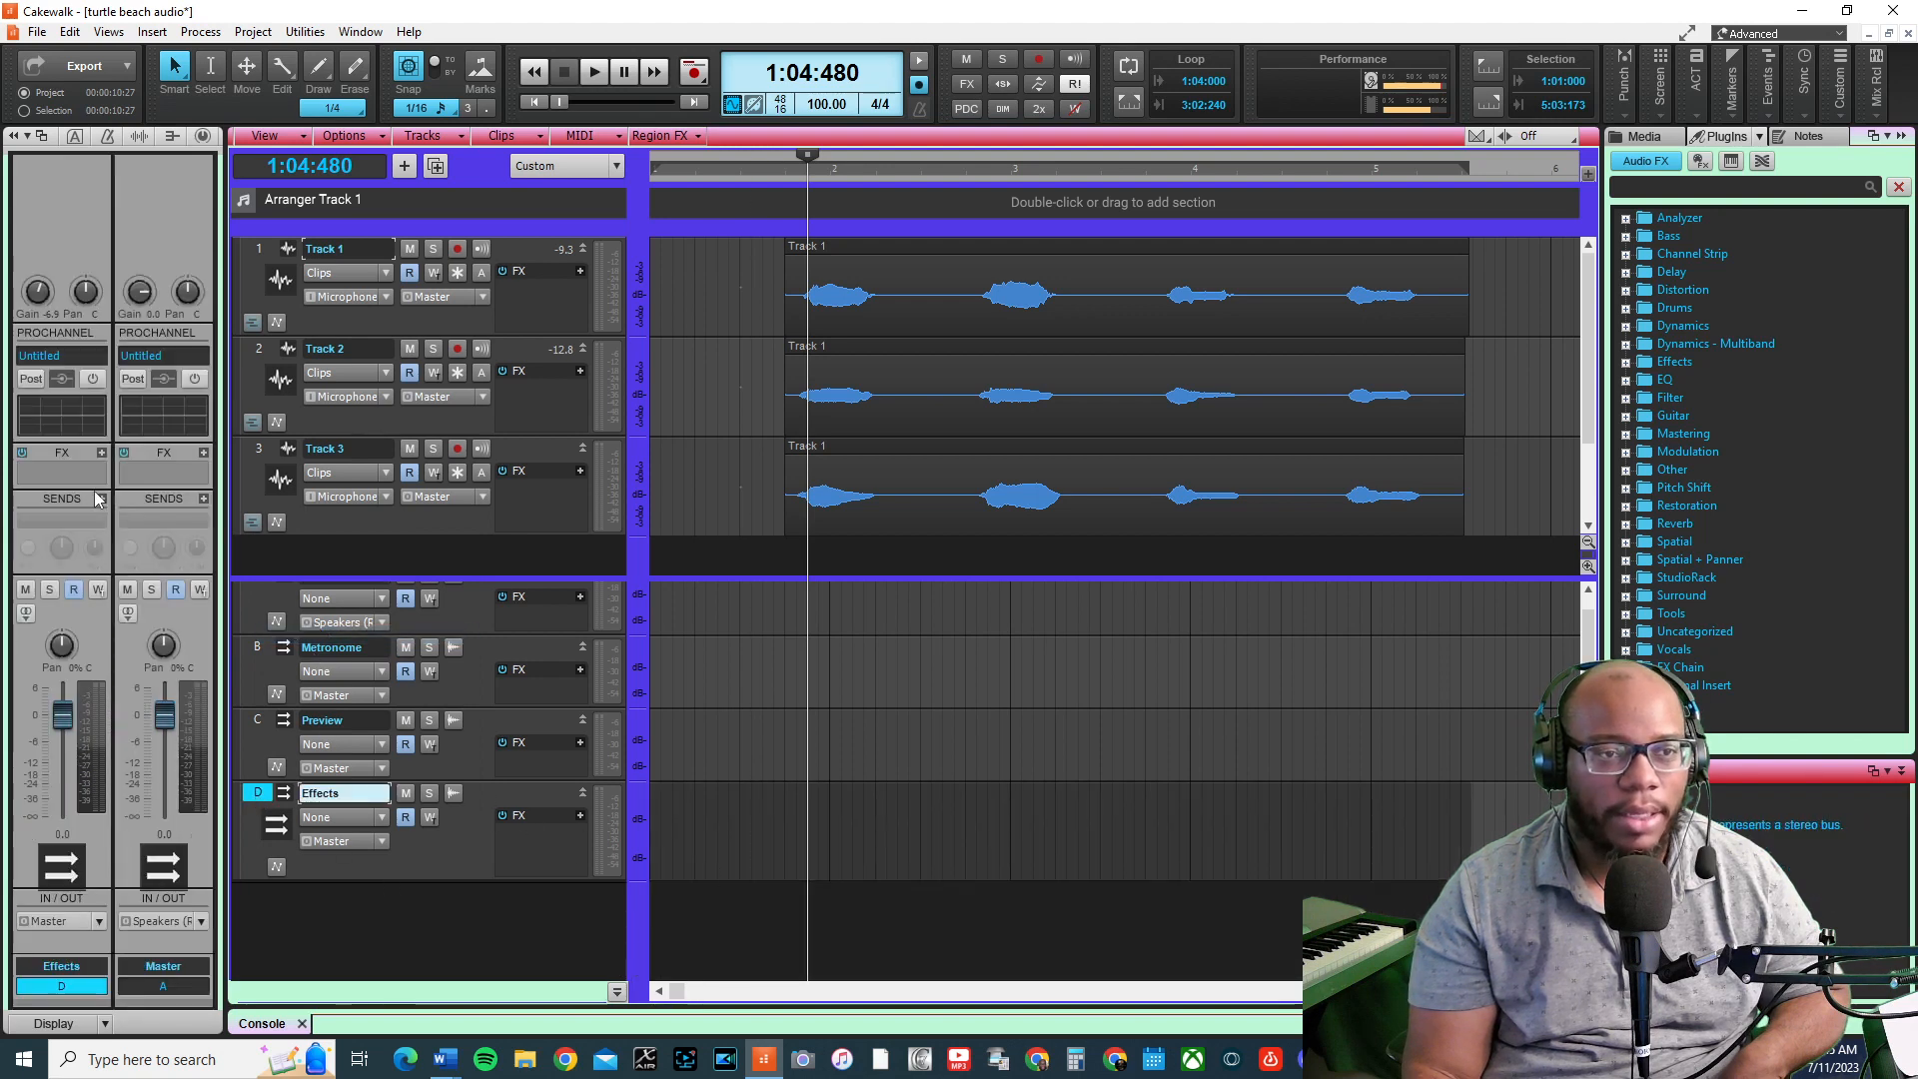
click(103, 455)
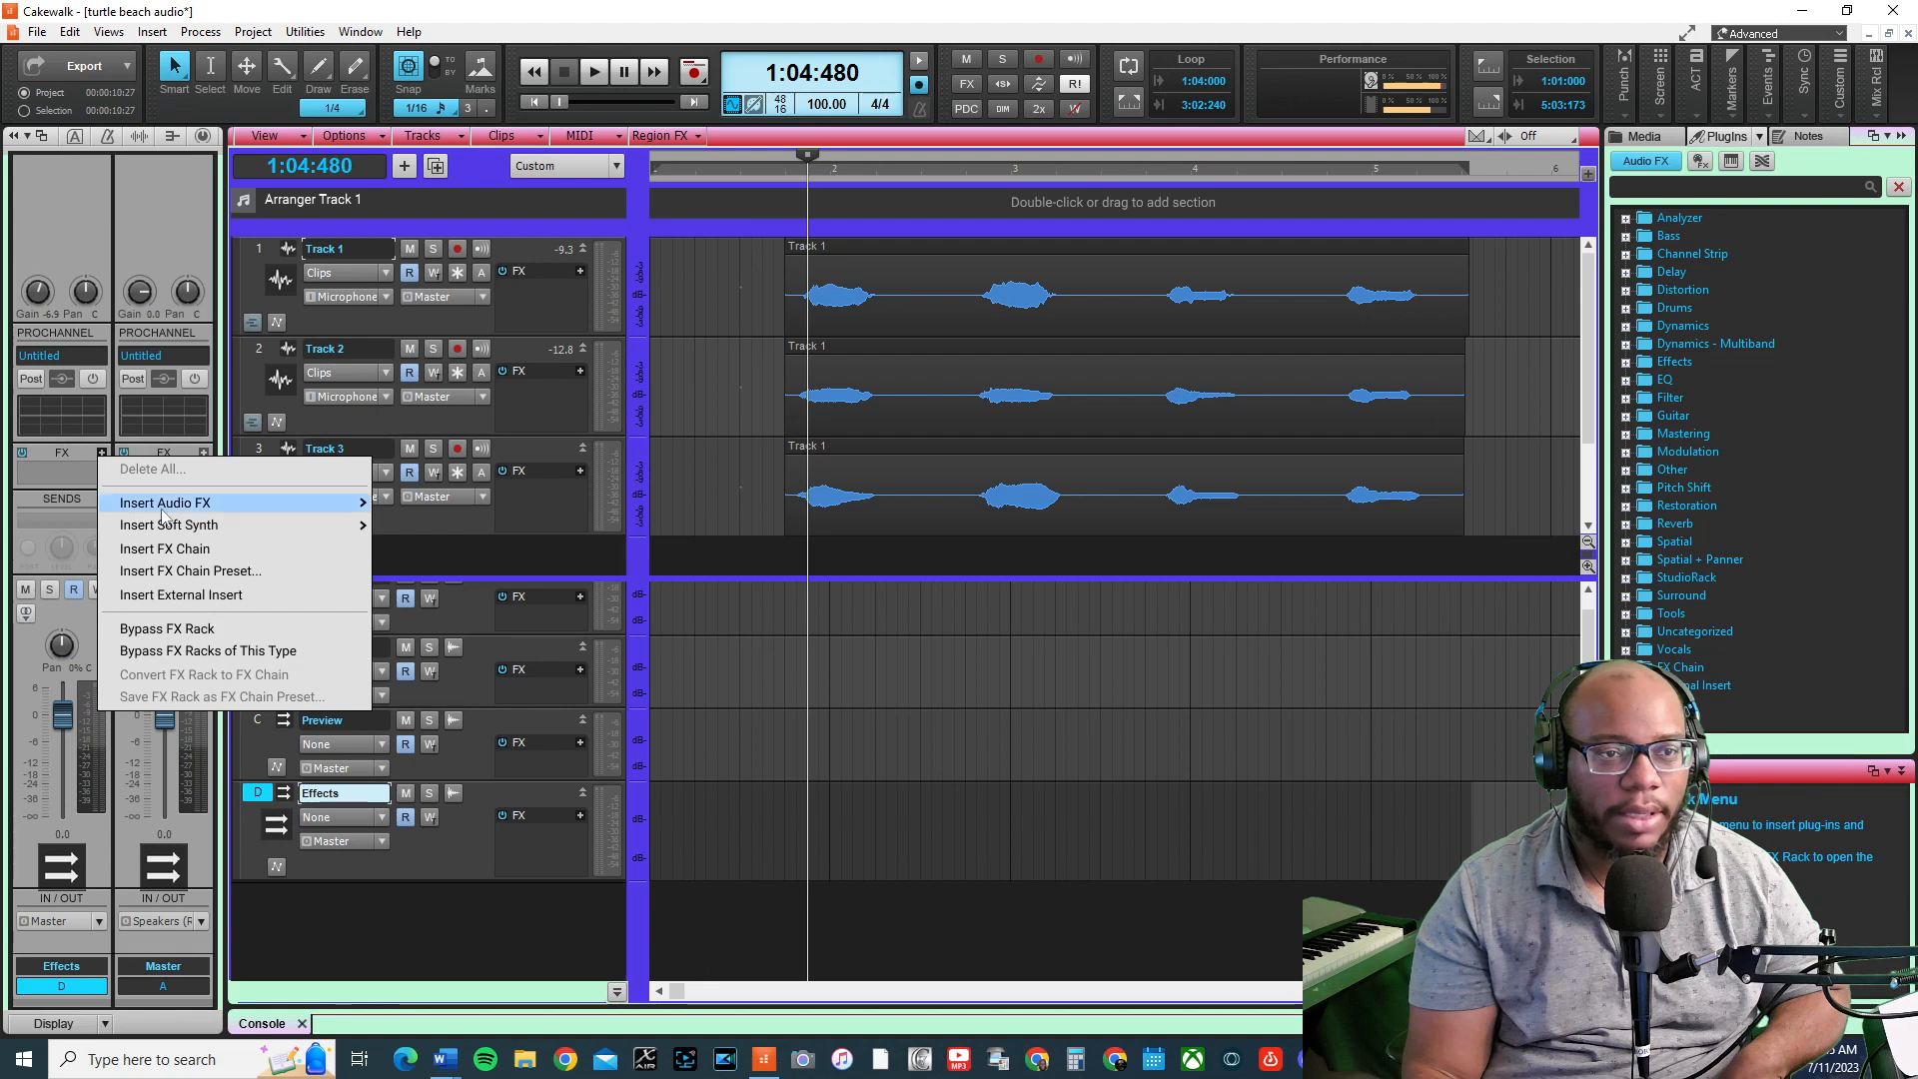
mouse_move(165, 502)
click(552, 401)
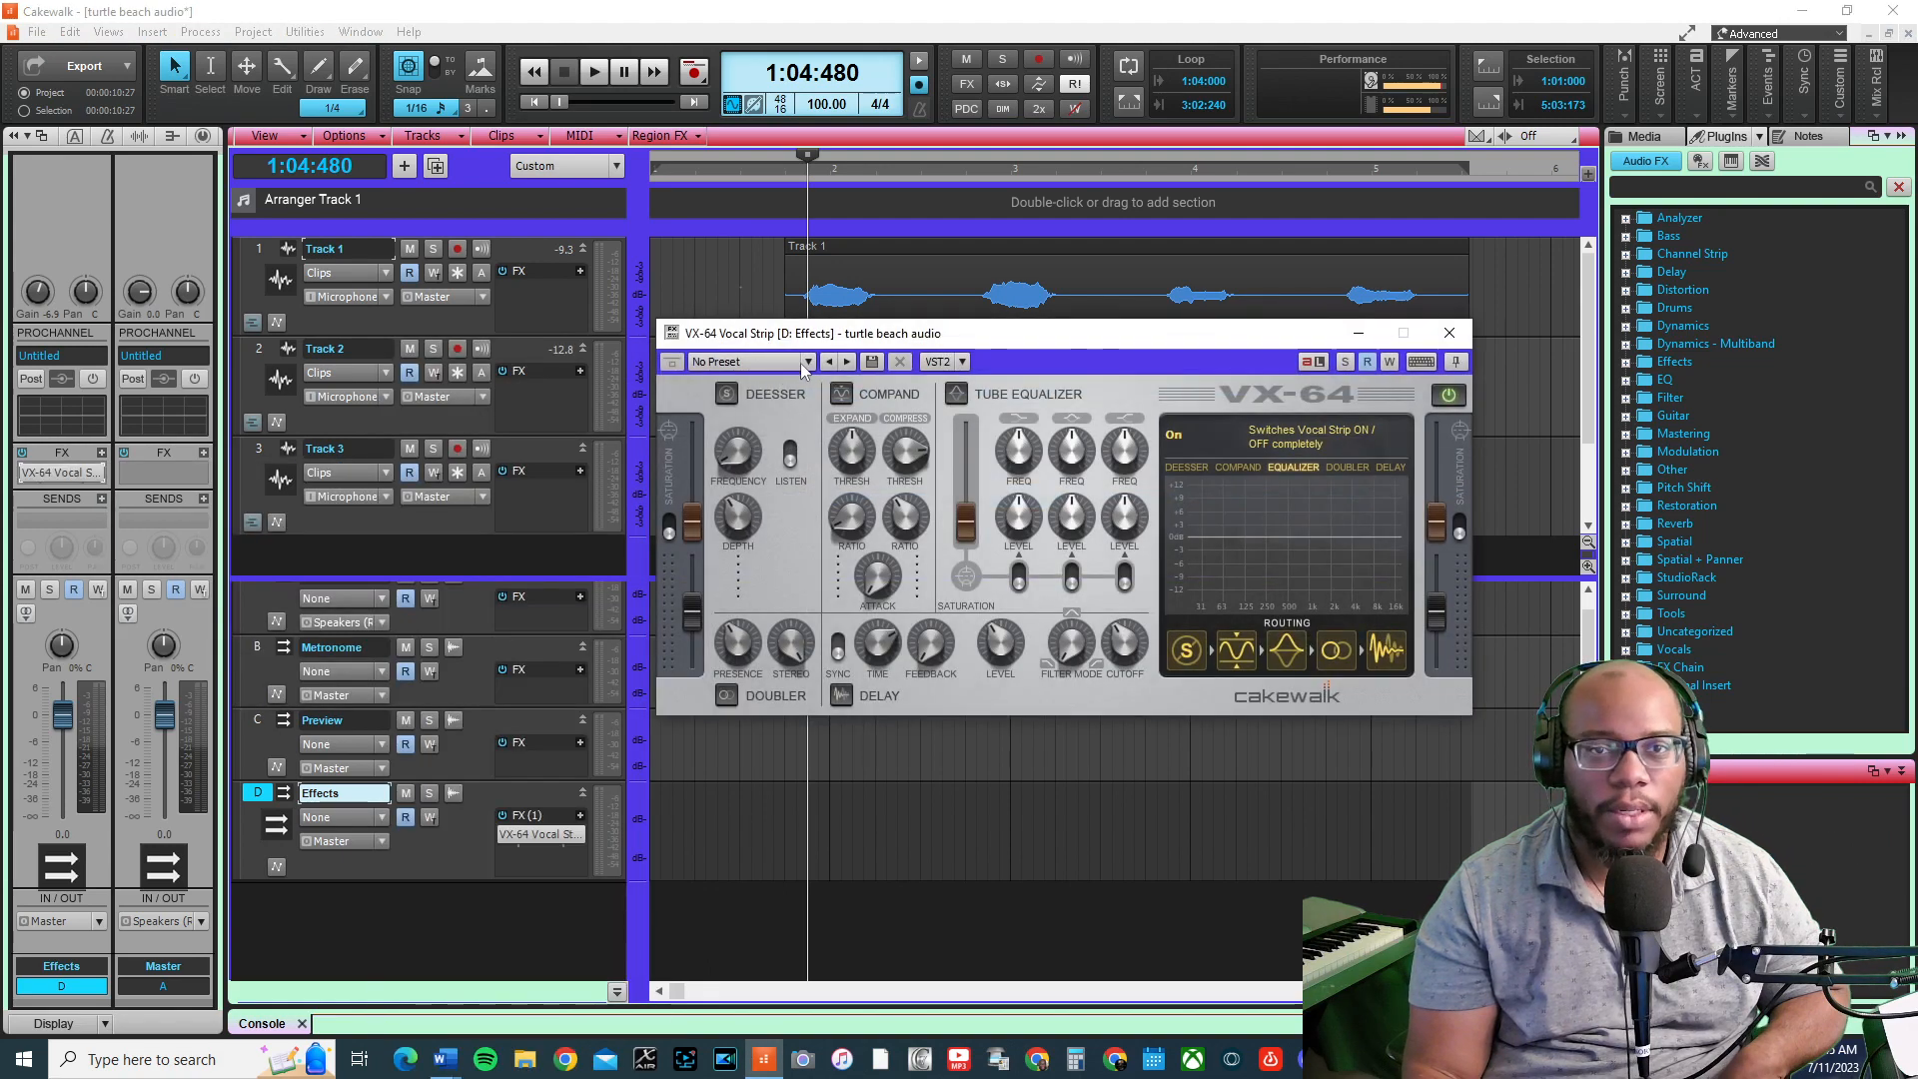
click(803, 363)
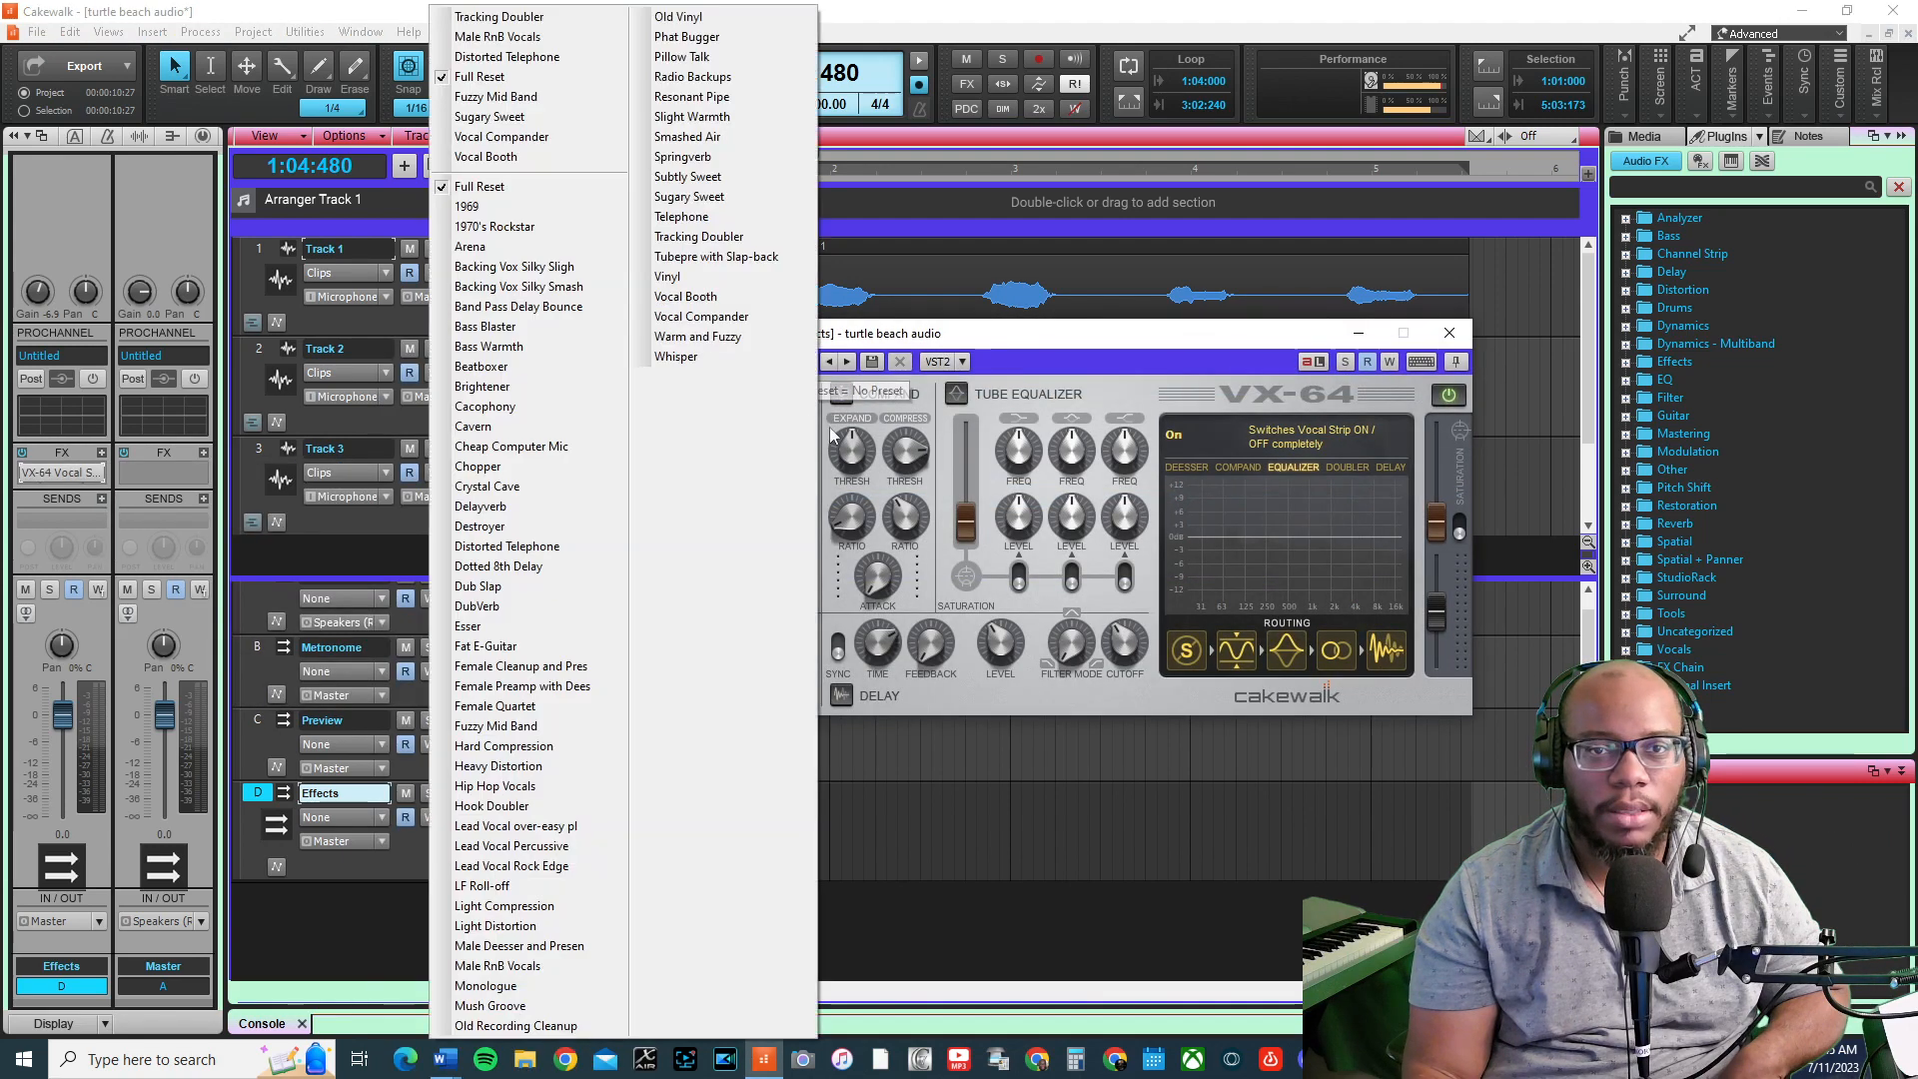
click(717, 237)
Enable the vocal strip's deesser, delay, compand and tube equalizer modules, and set the high EQ band's frequency to 4.08 kHz
click(729, 394)
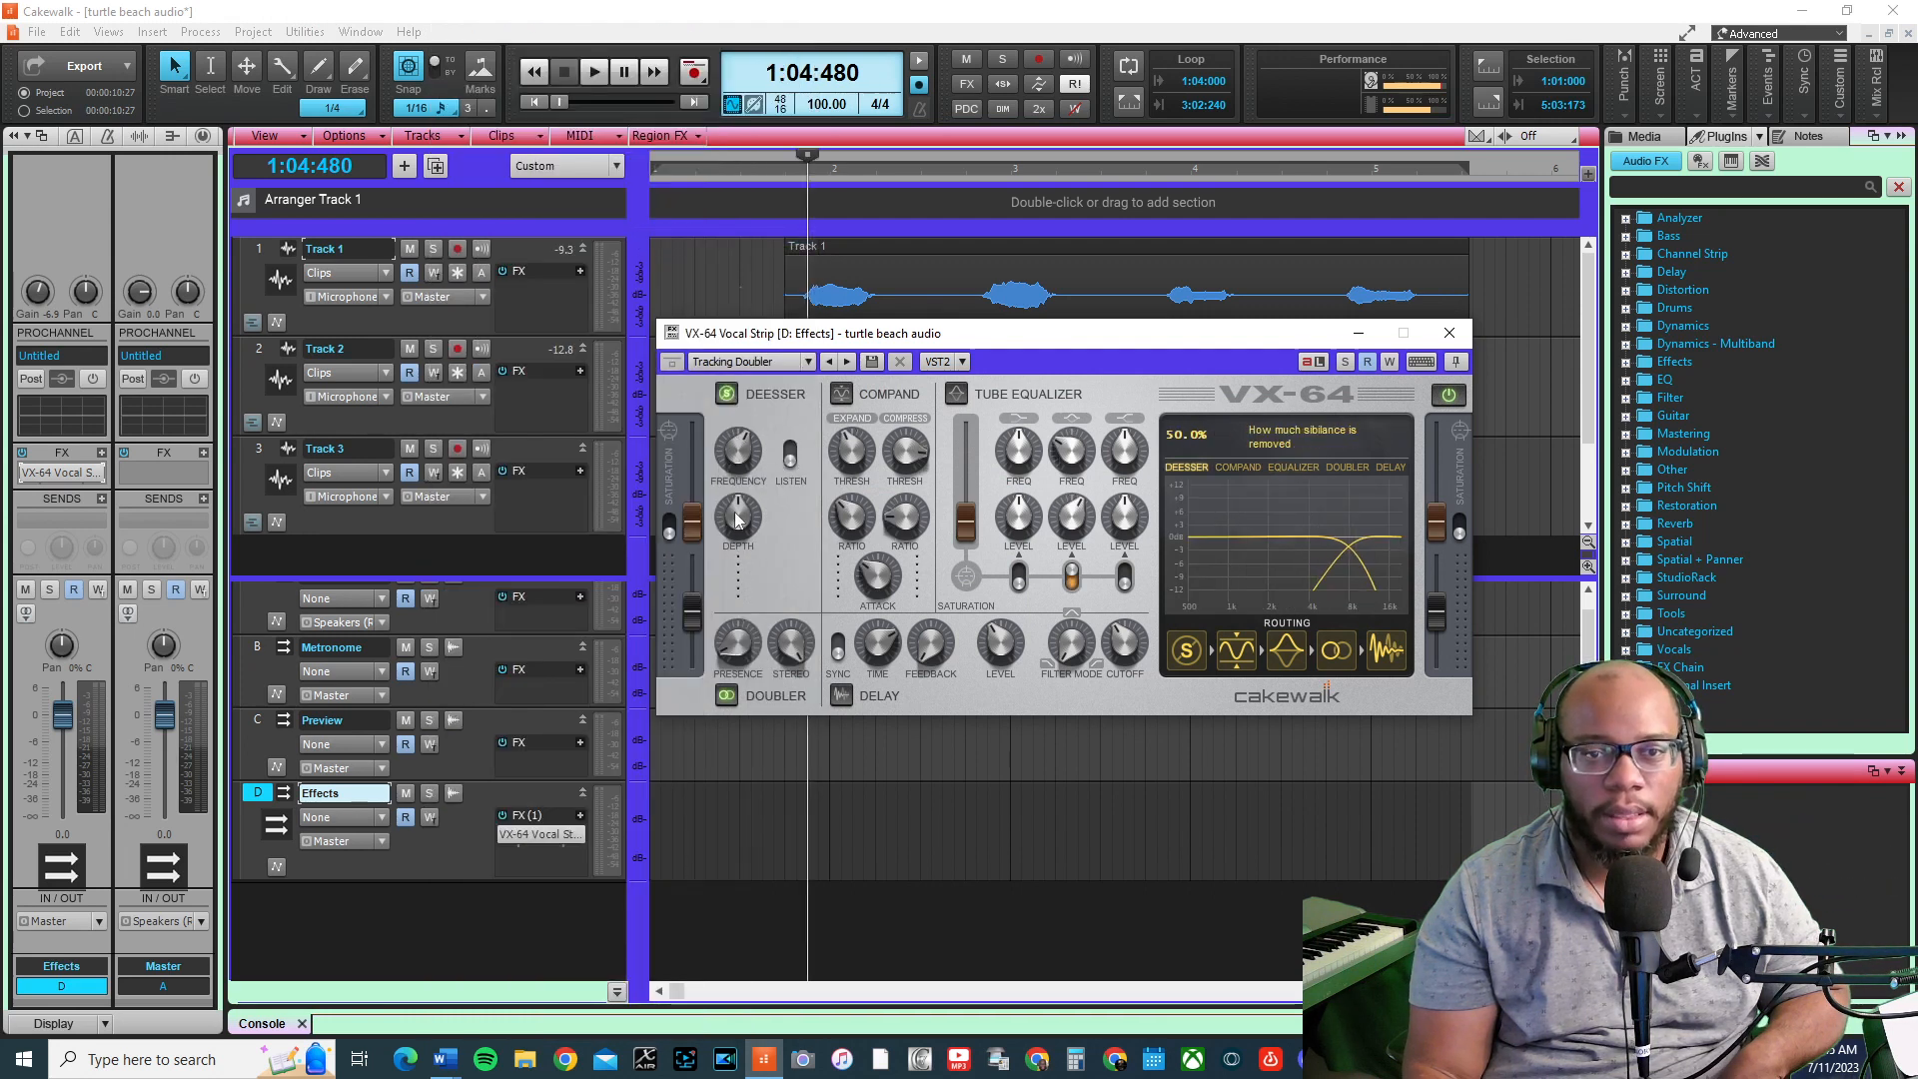
click(842, 696)
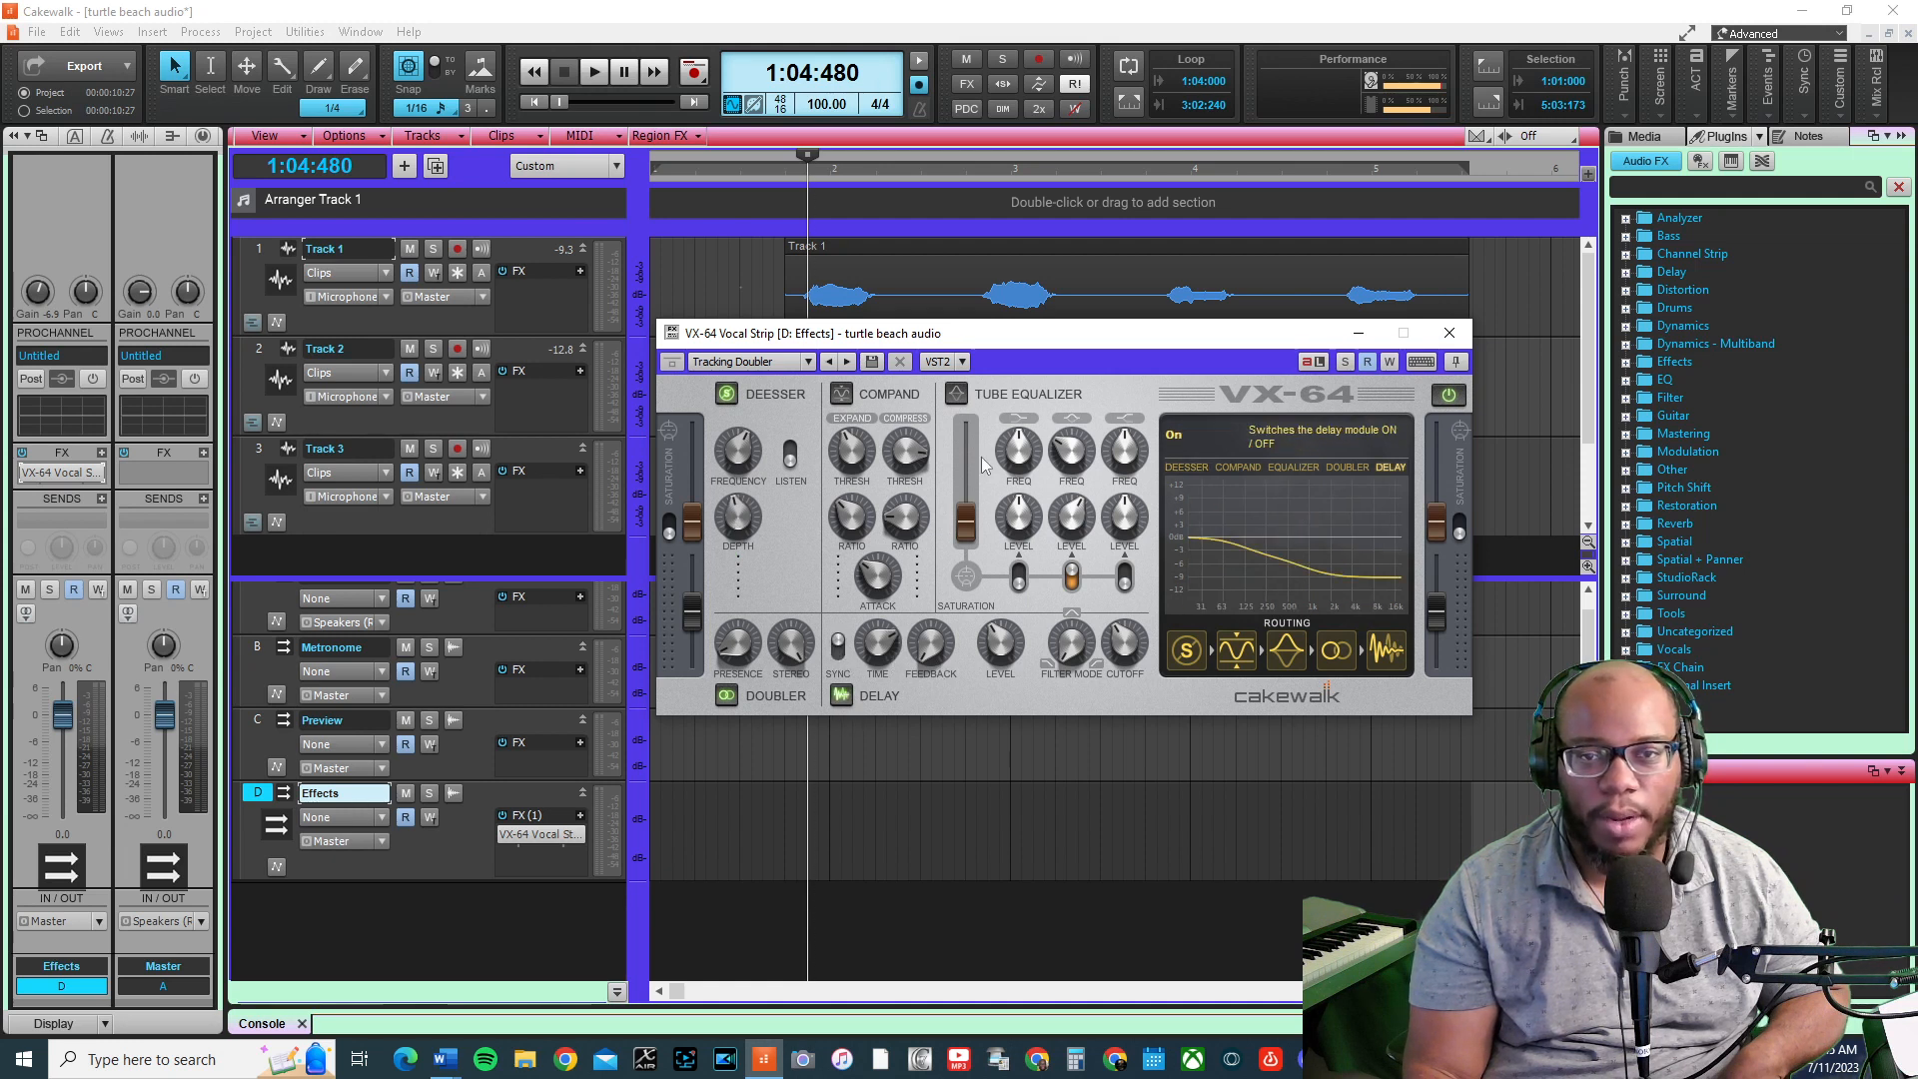
click(847, 398)
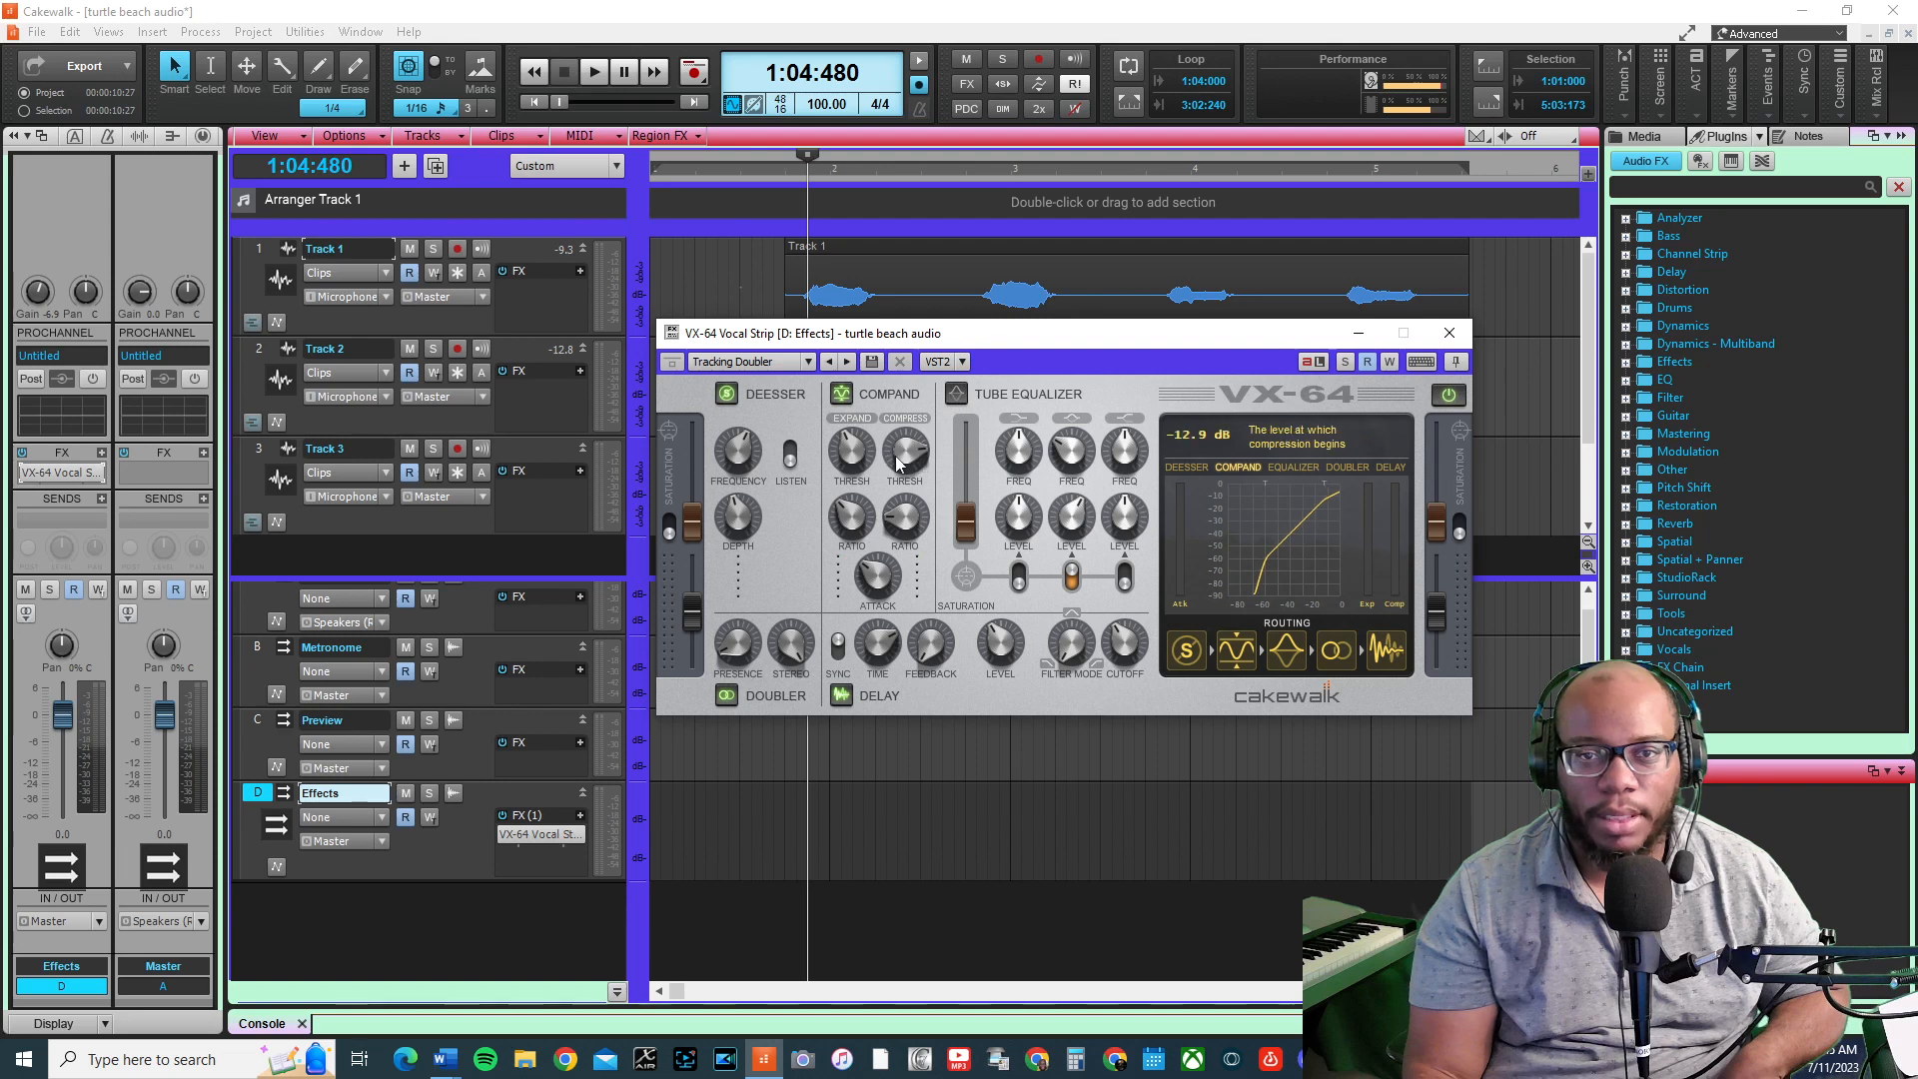
click(958, 398)
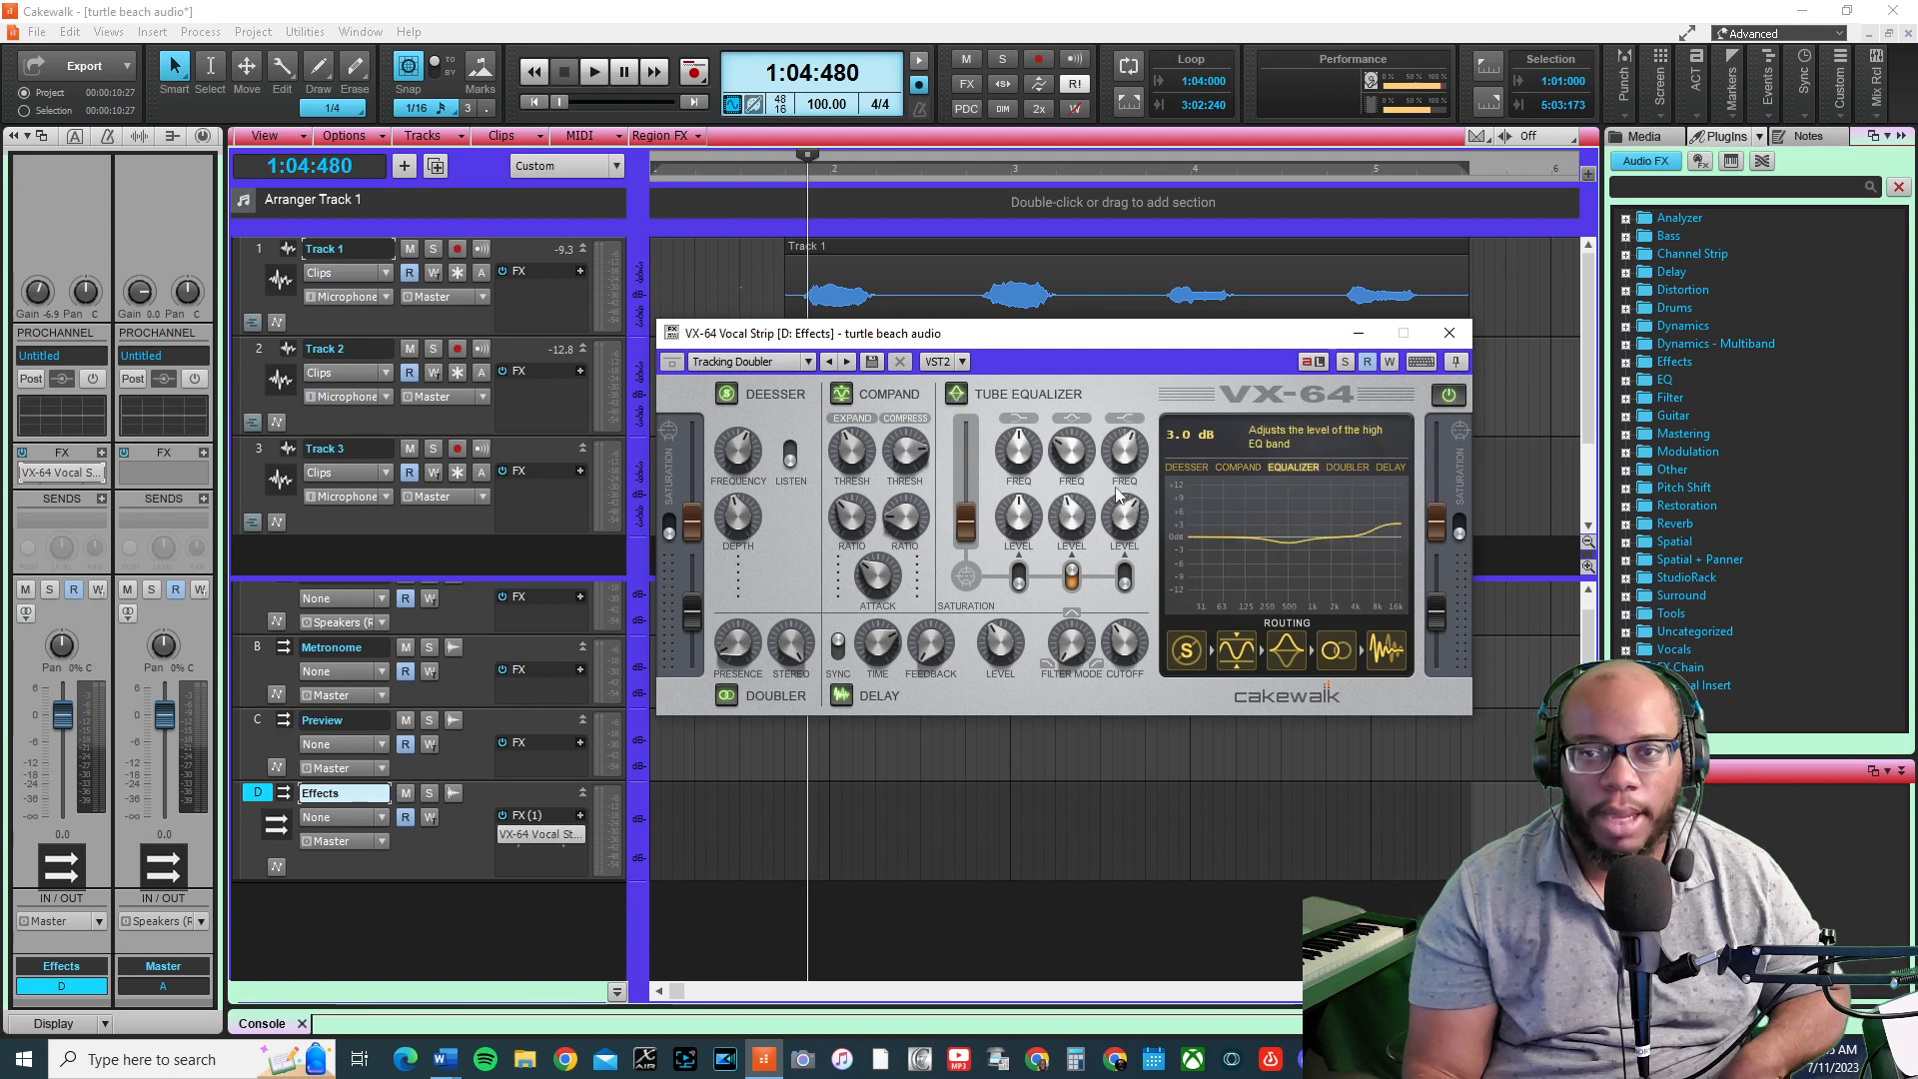
drag(1125, 493, 1127, 502)
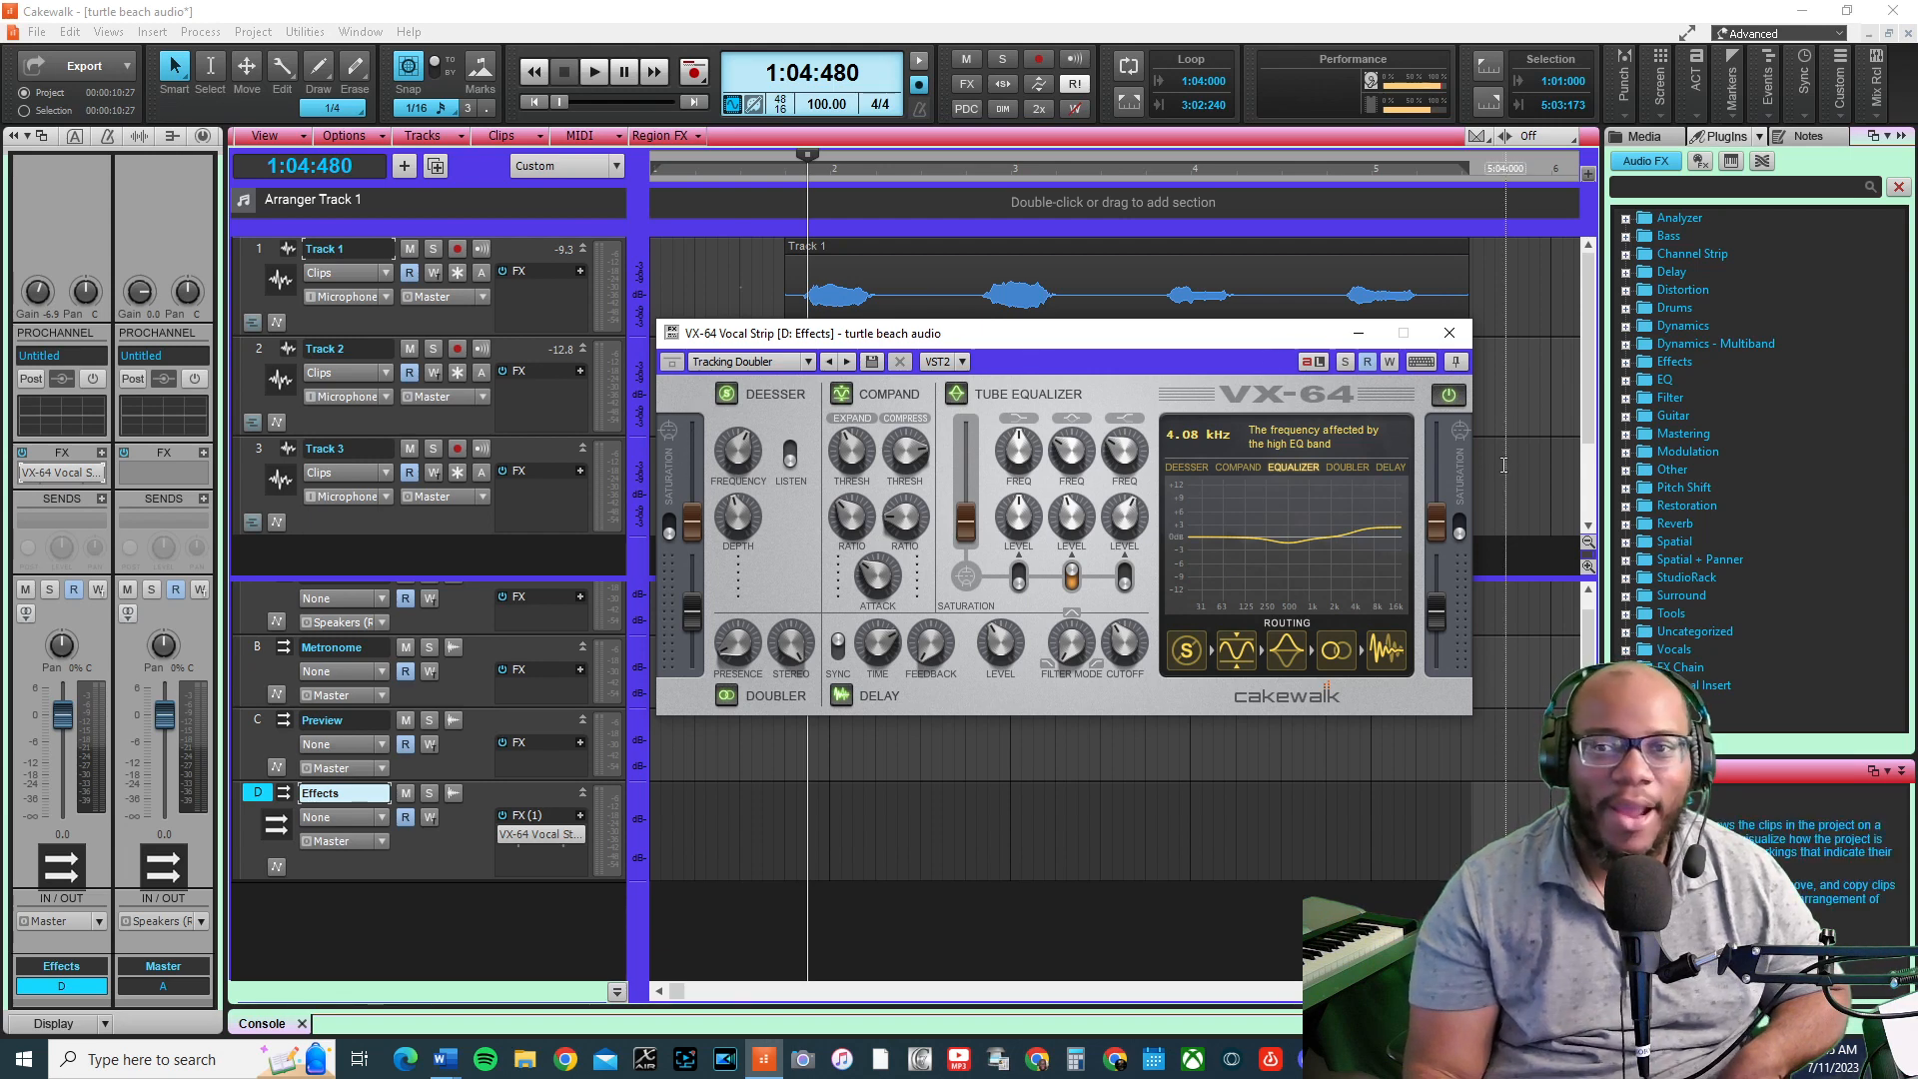
click(1359, 333)
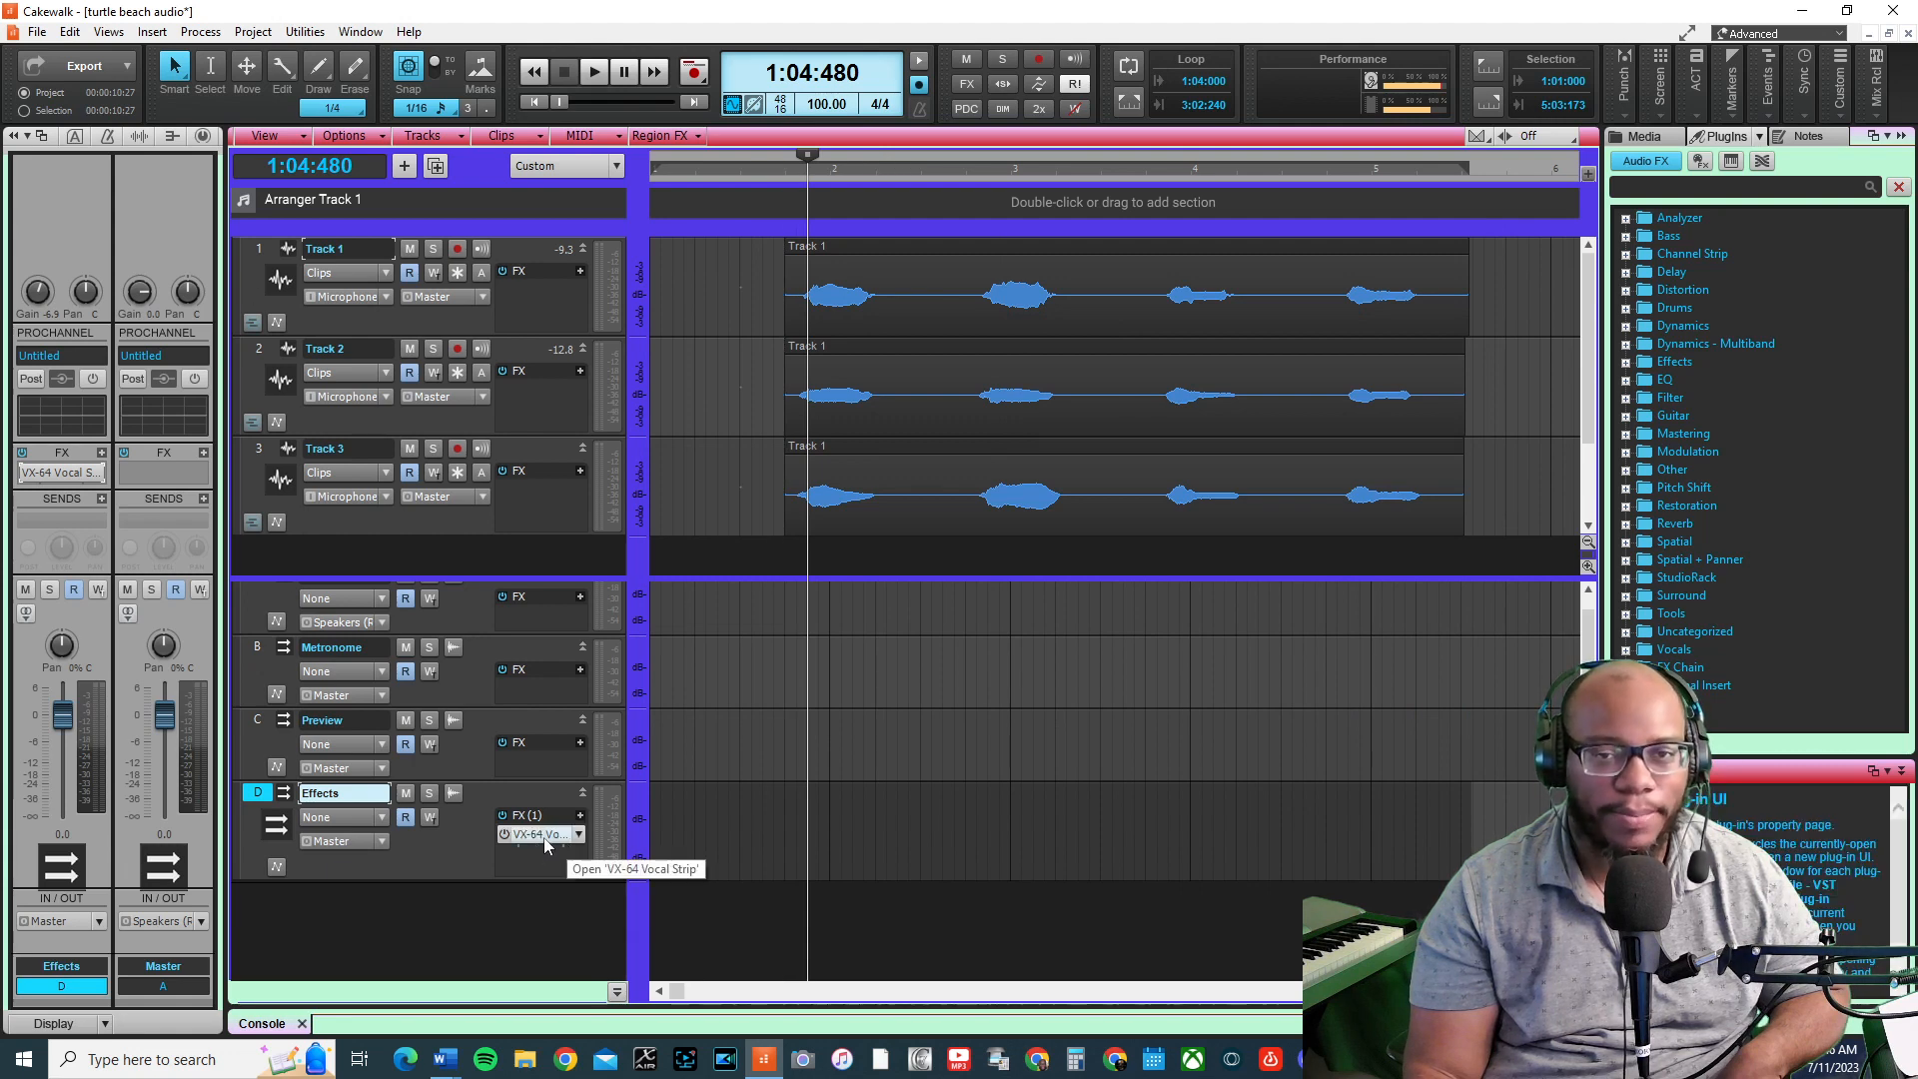
Route the outputs of all three selected tracks to the Effects bus
click(258, 247)
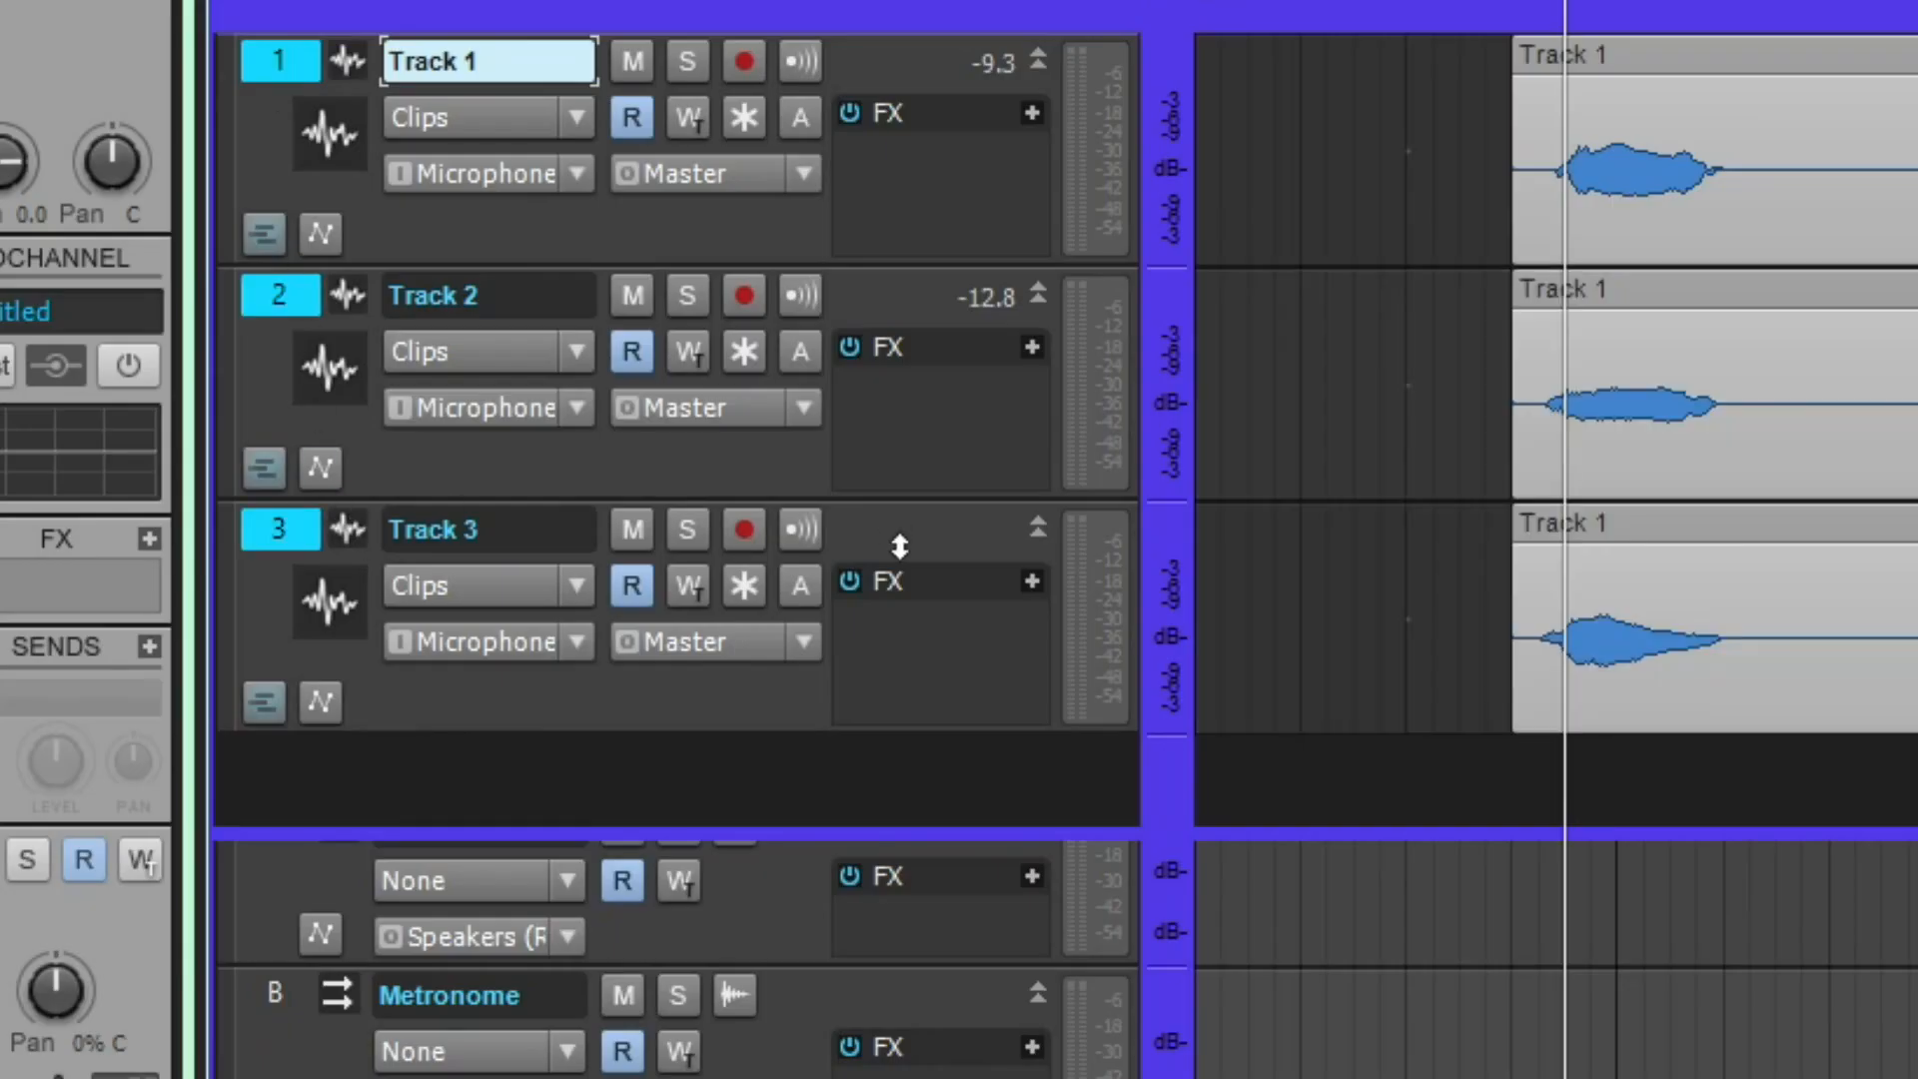
click(799, 174)
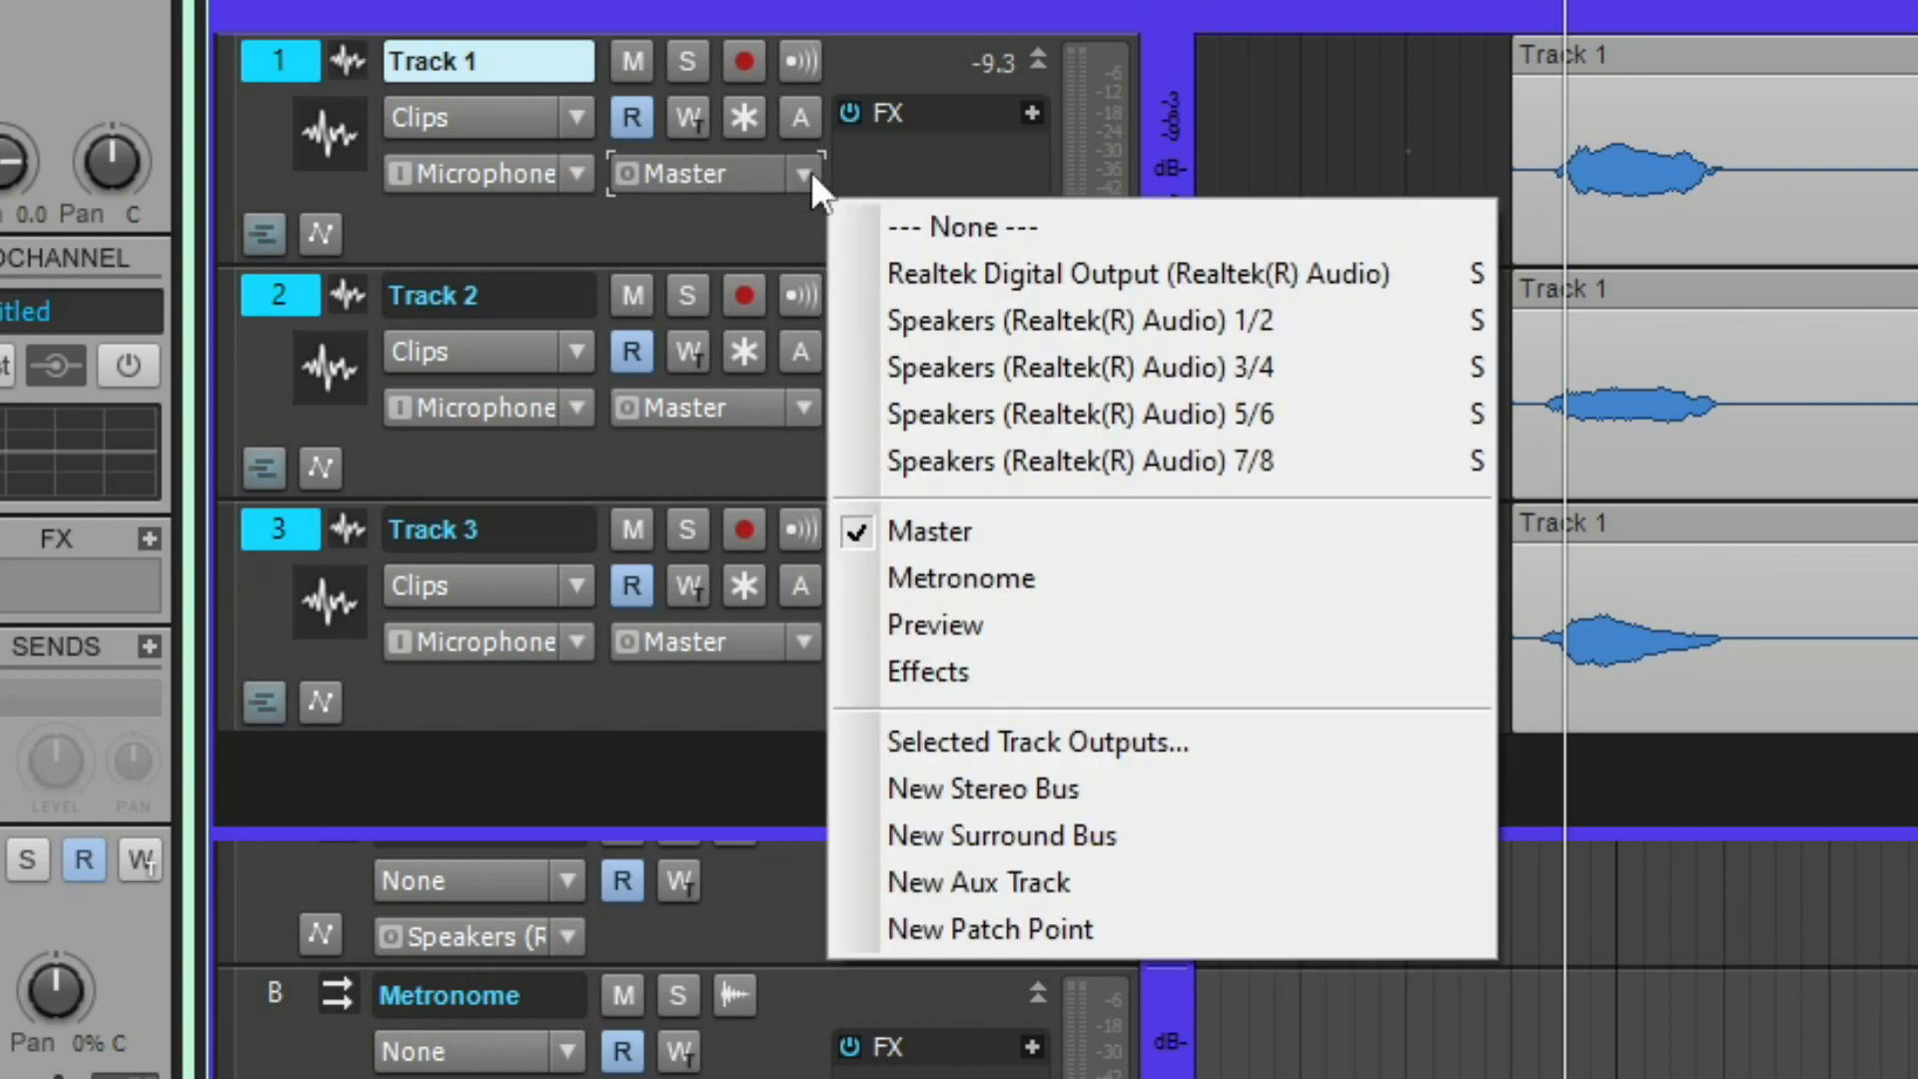
click(977, 692)
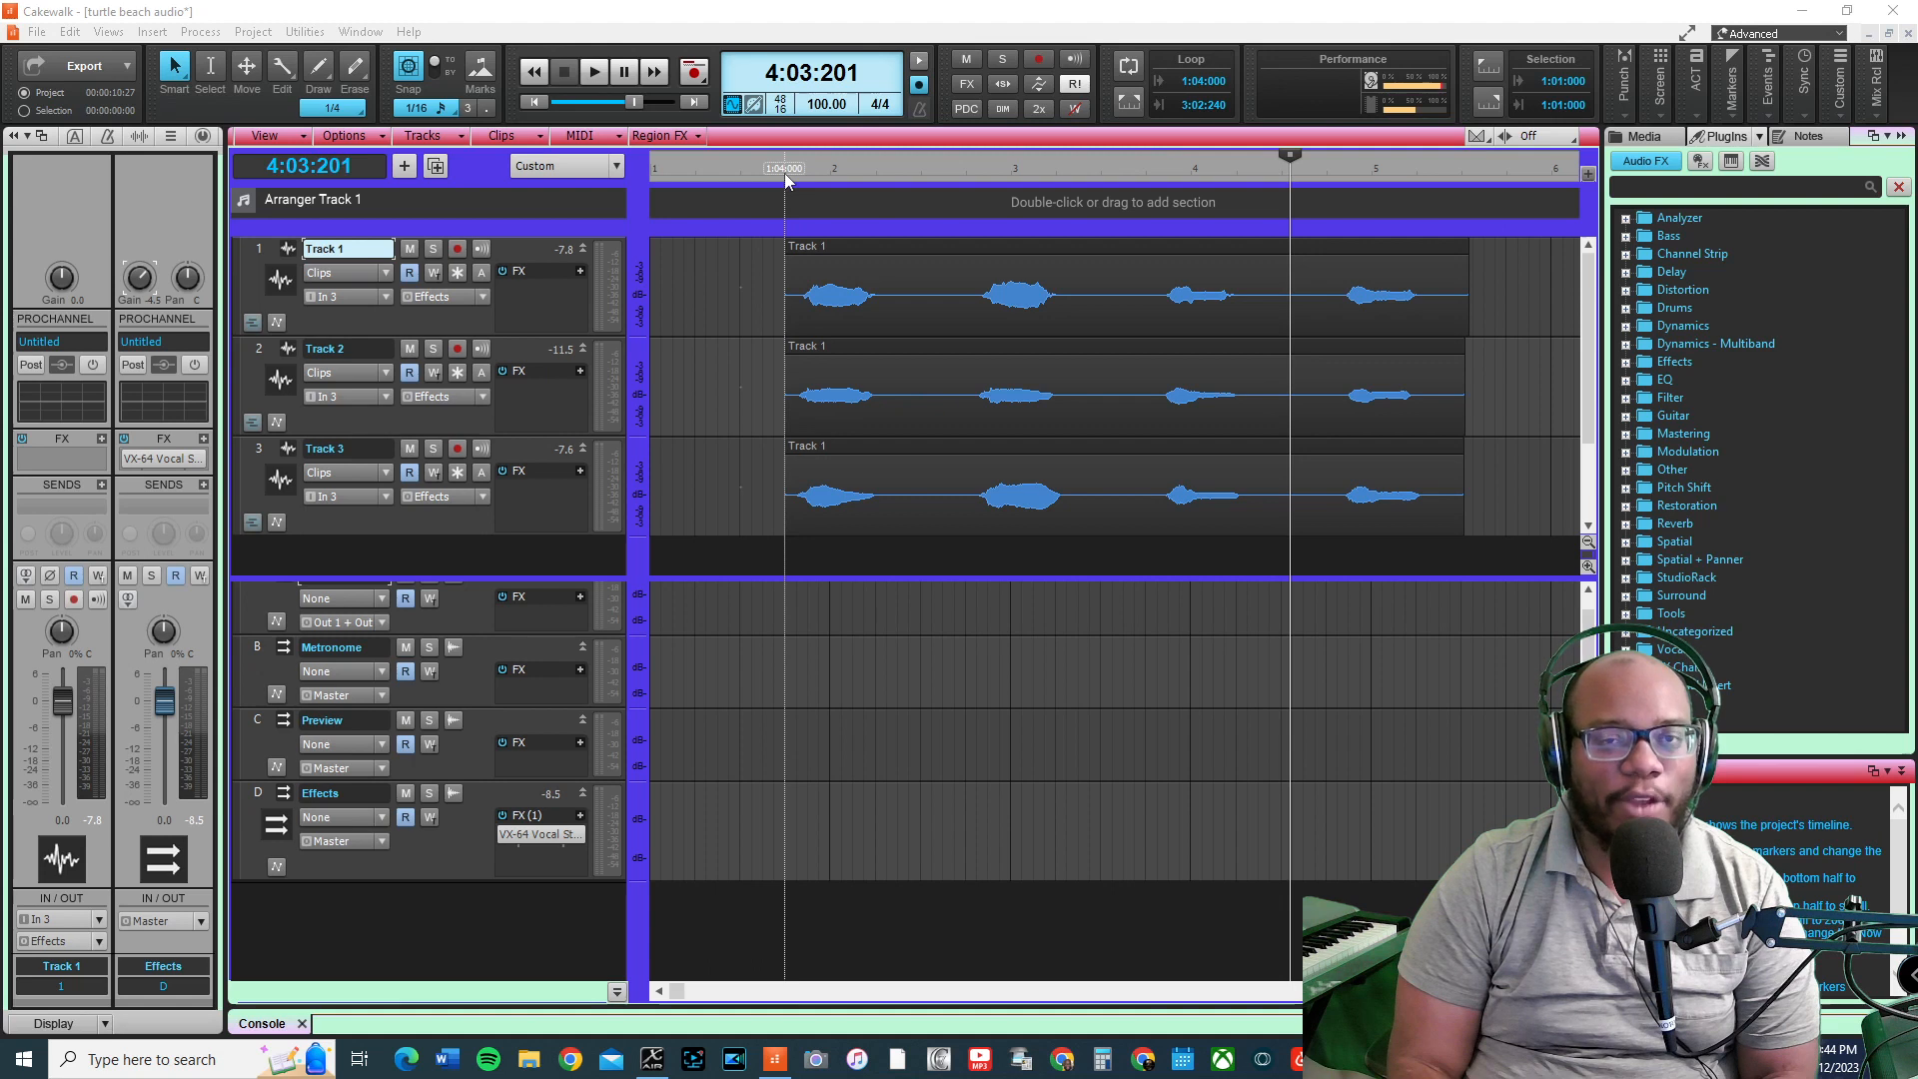
Bypass the FX rack holding the vocal strip on the Effects bus
drag(775, 579, 764, 767)
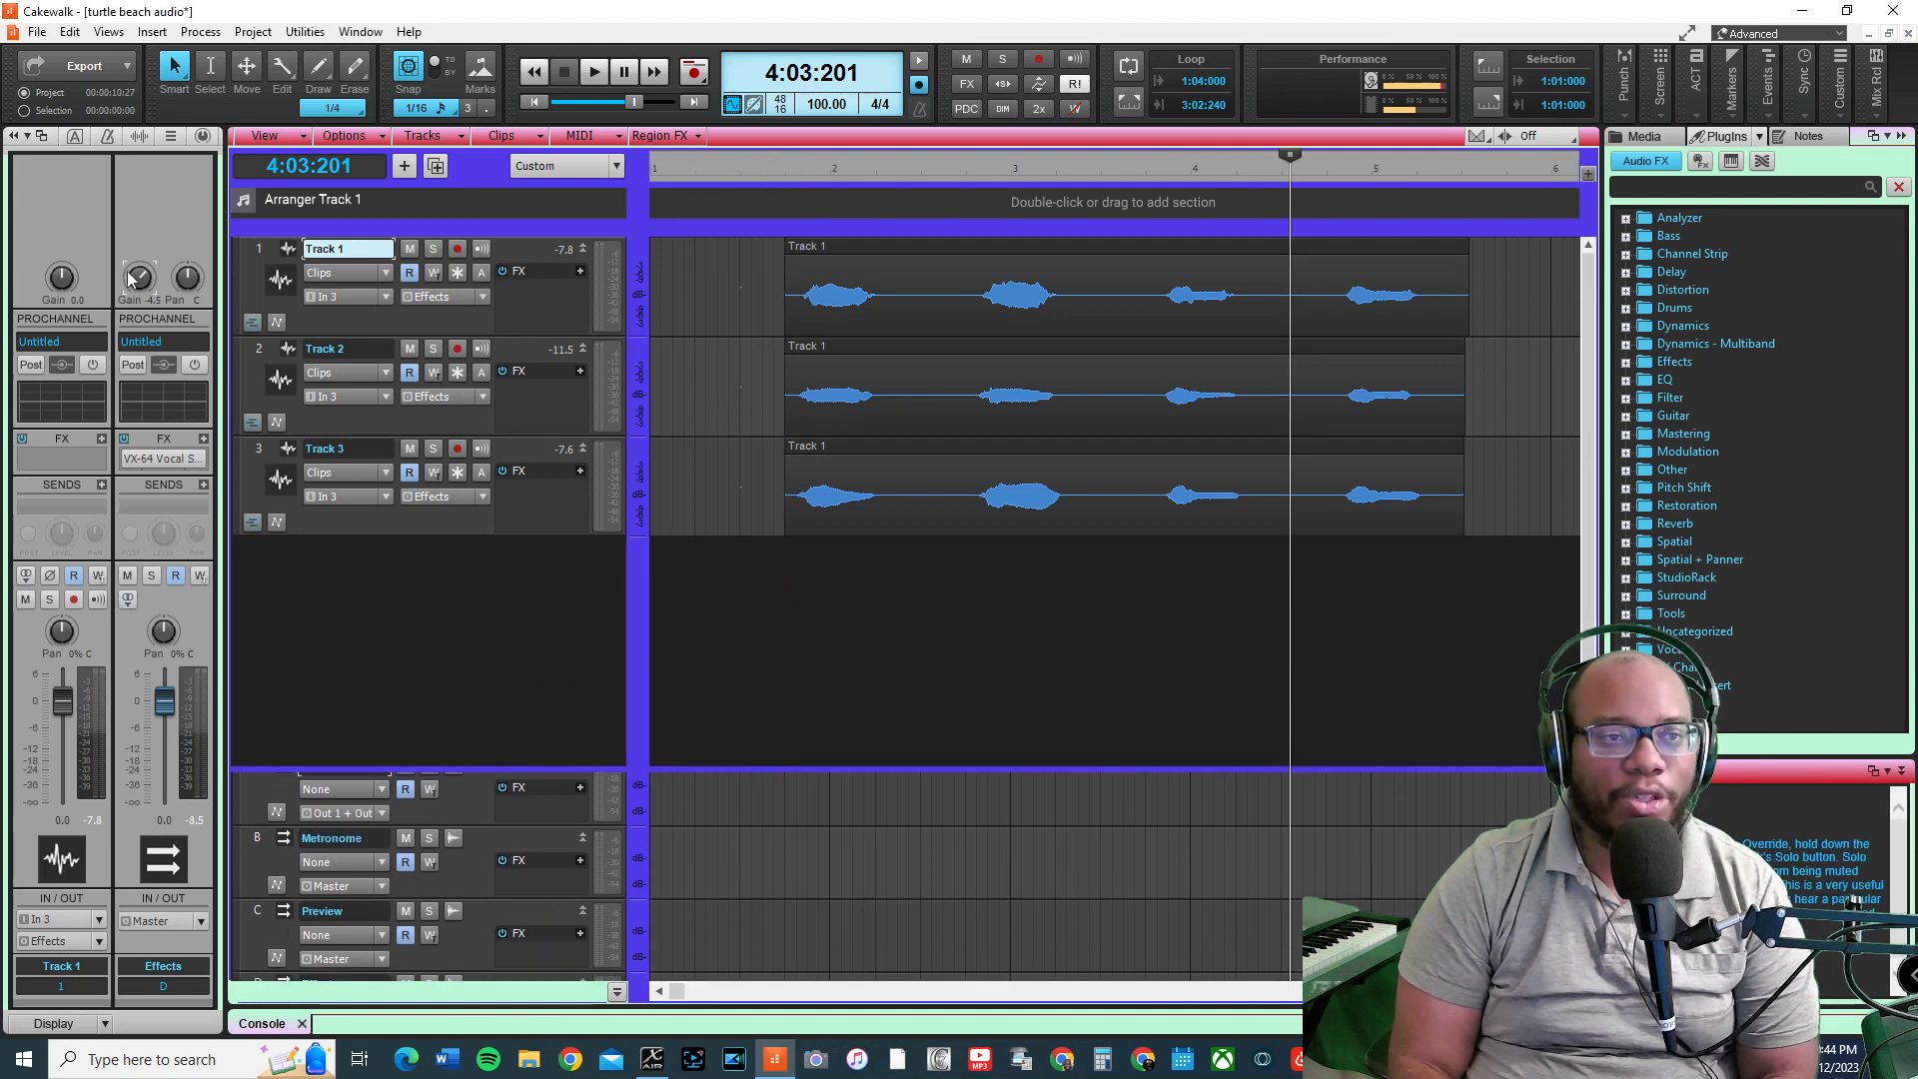
click(284, 252)
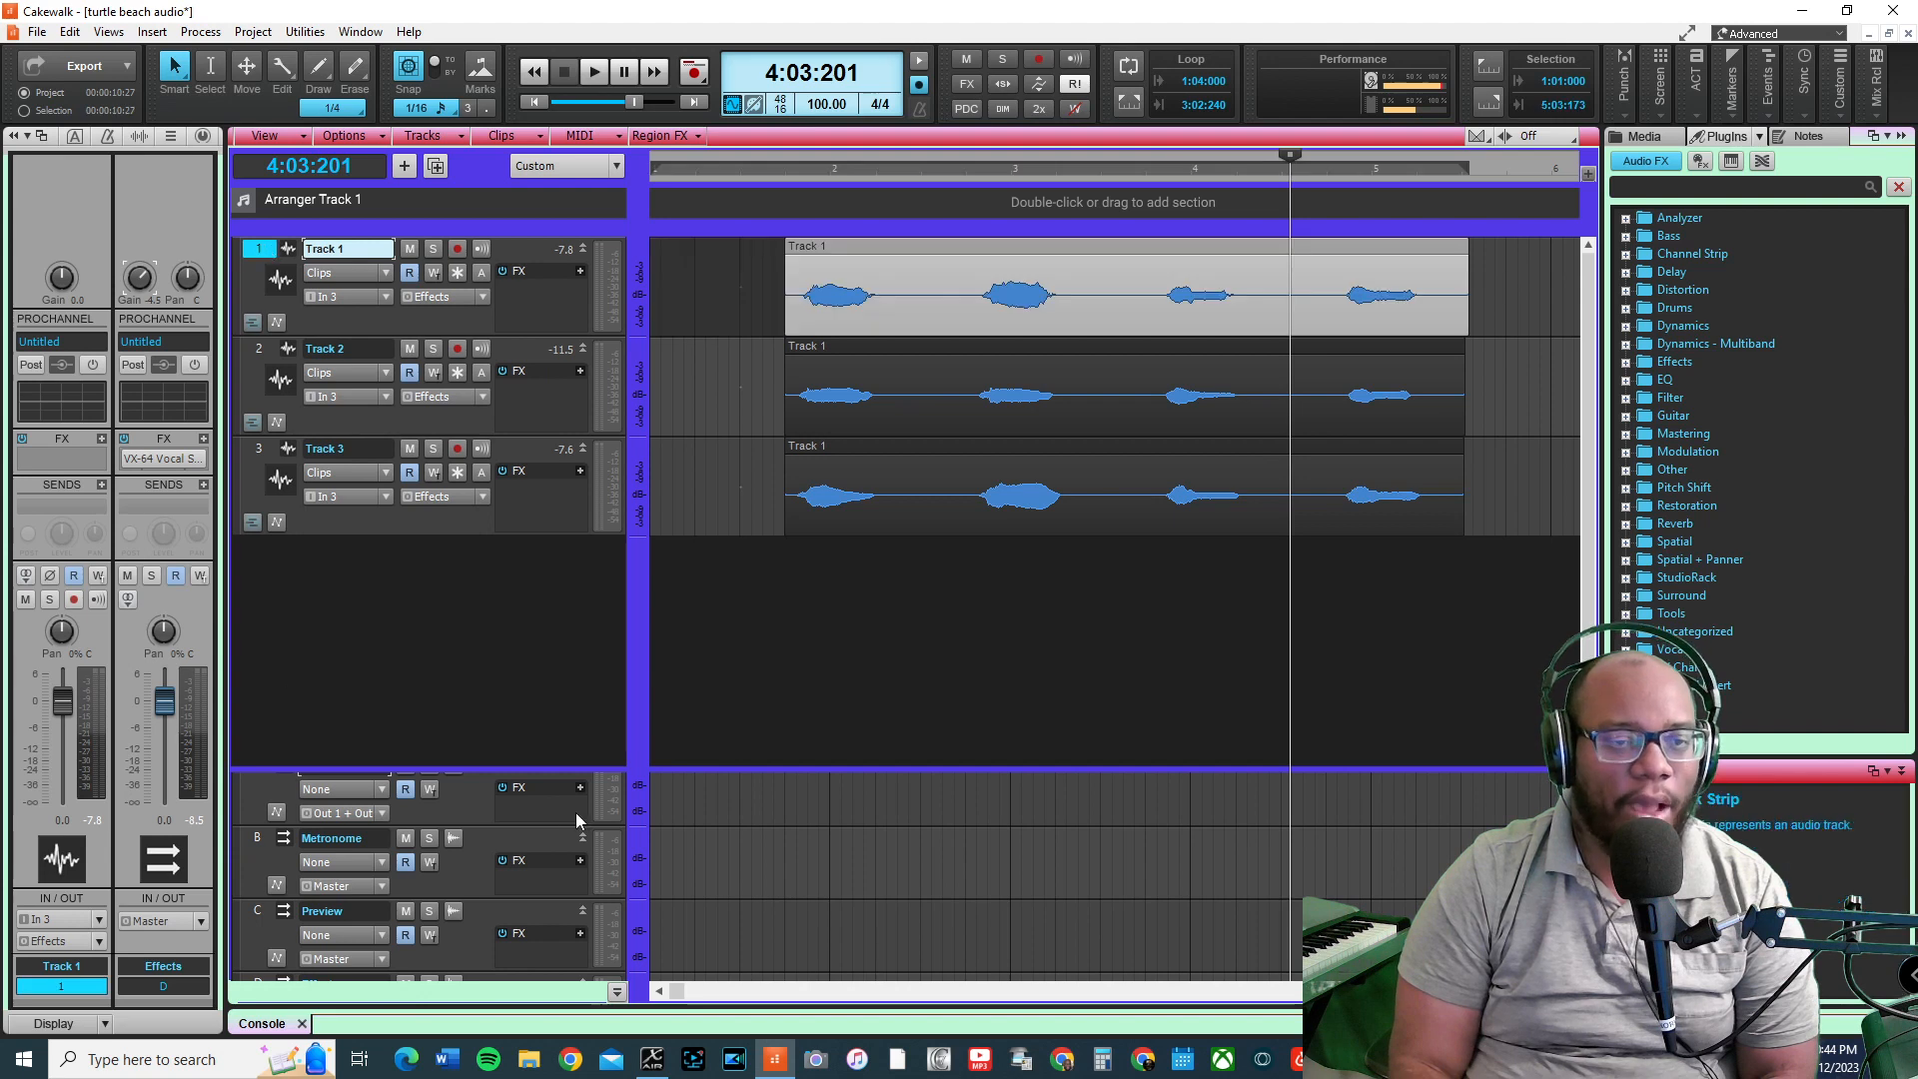
drag(590, 764, 589, 574)
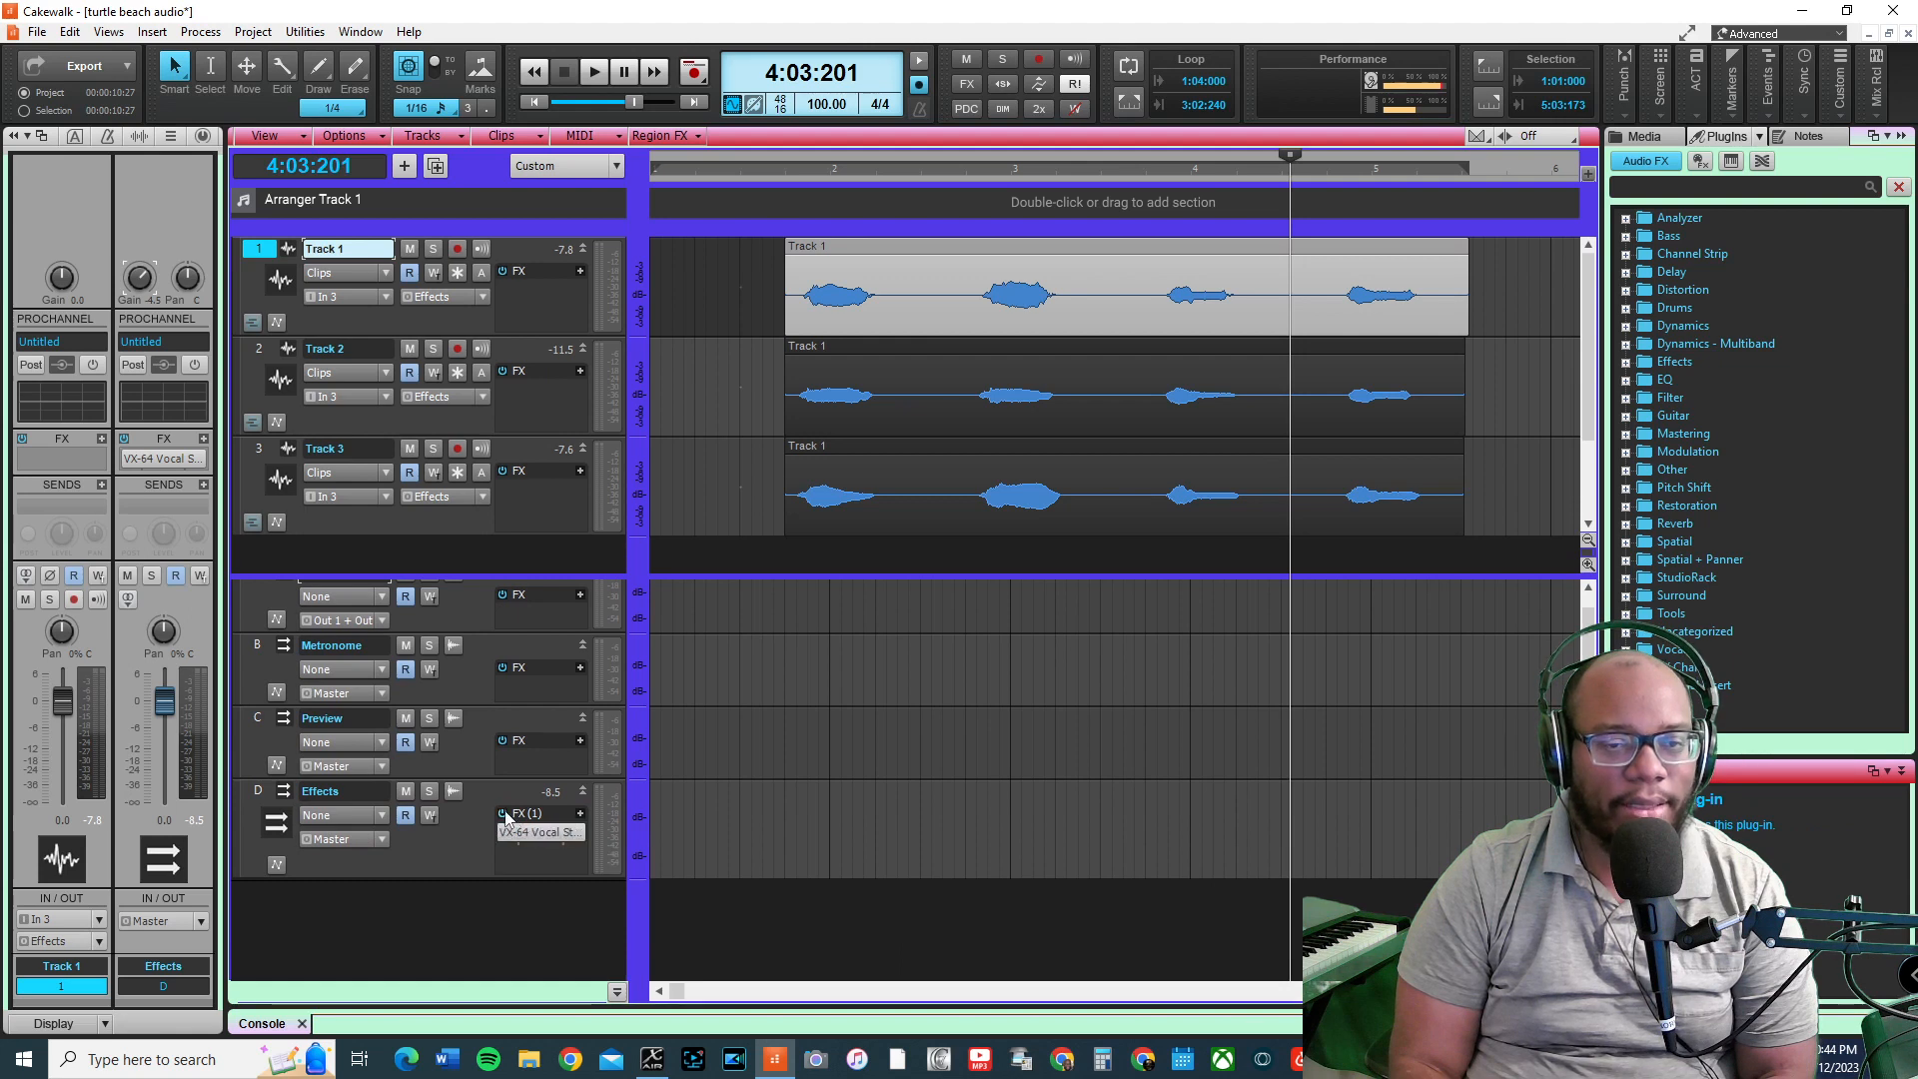
click(504, 814)
double_click(542, 834)
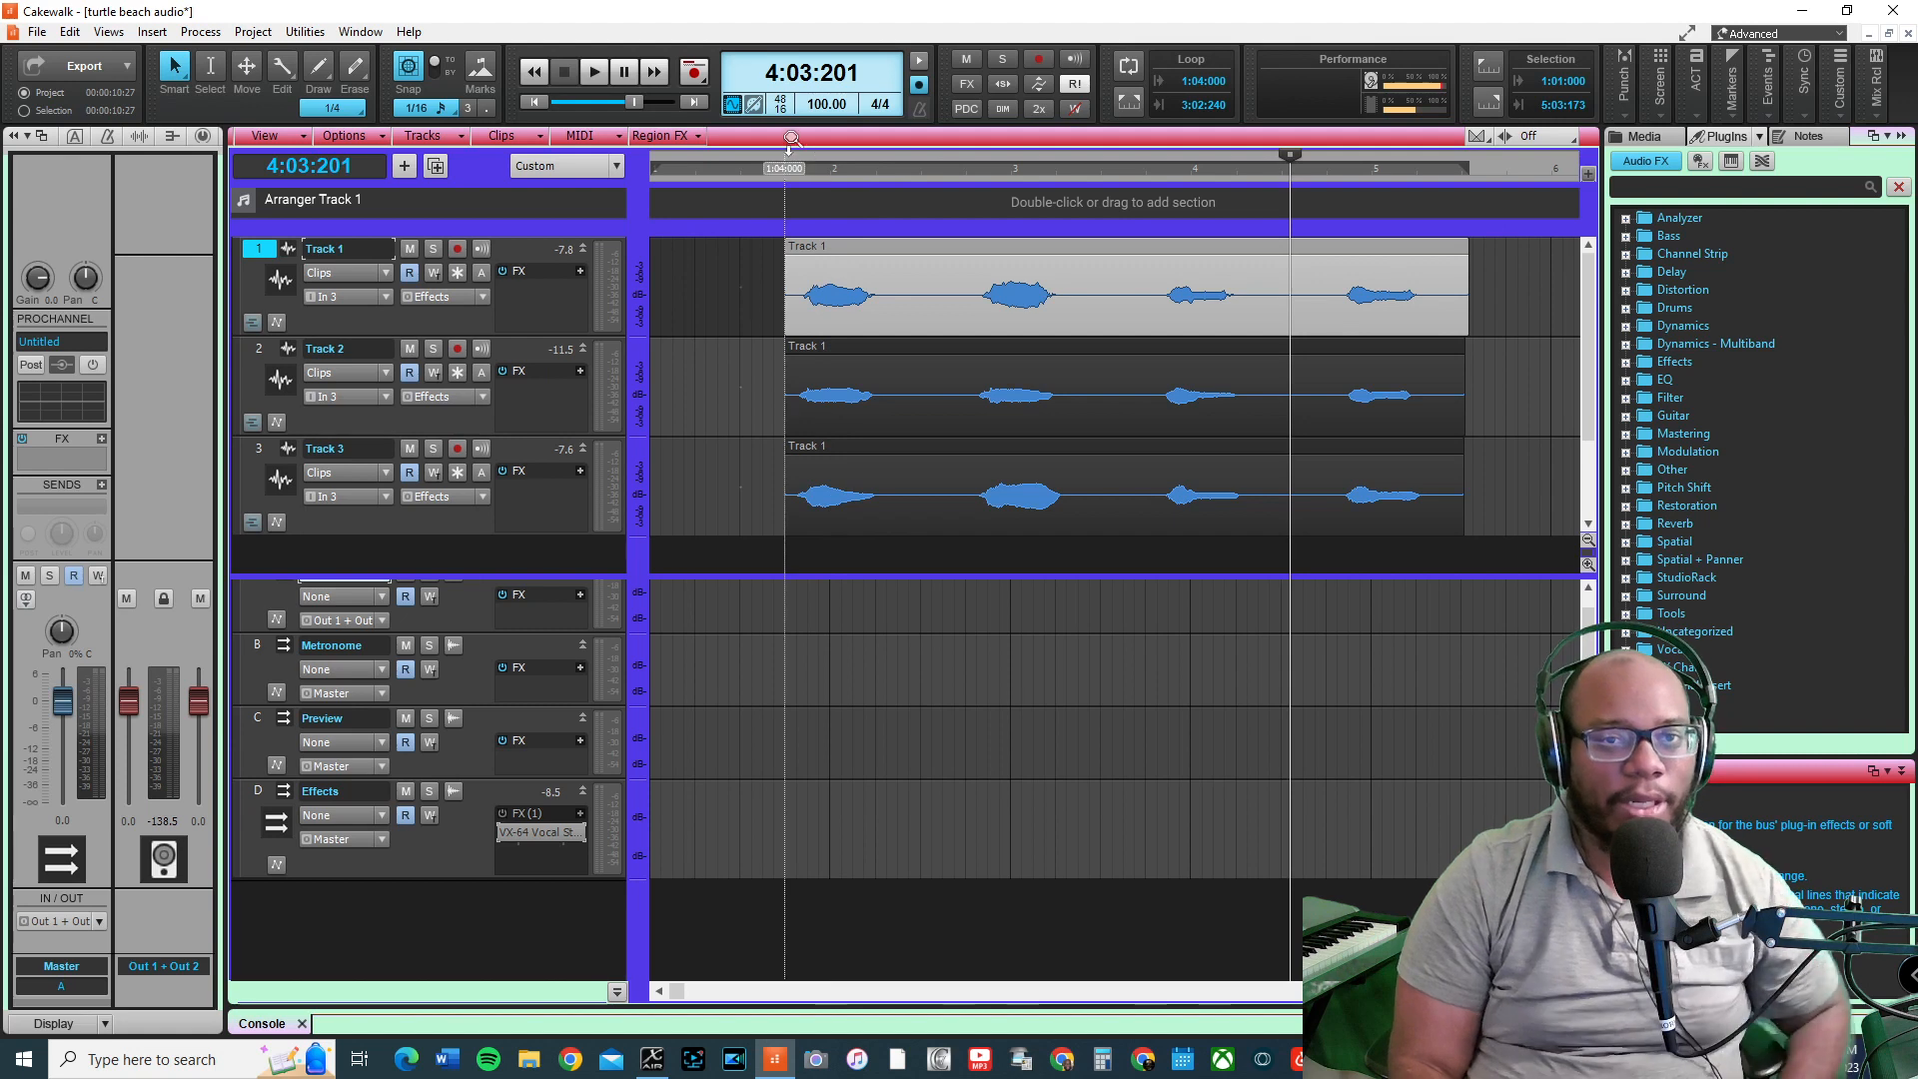
Solo Track 1 and play it back from 1:04:000 to hear it without the bus effects
click(432, 250)
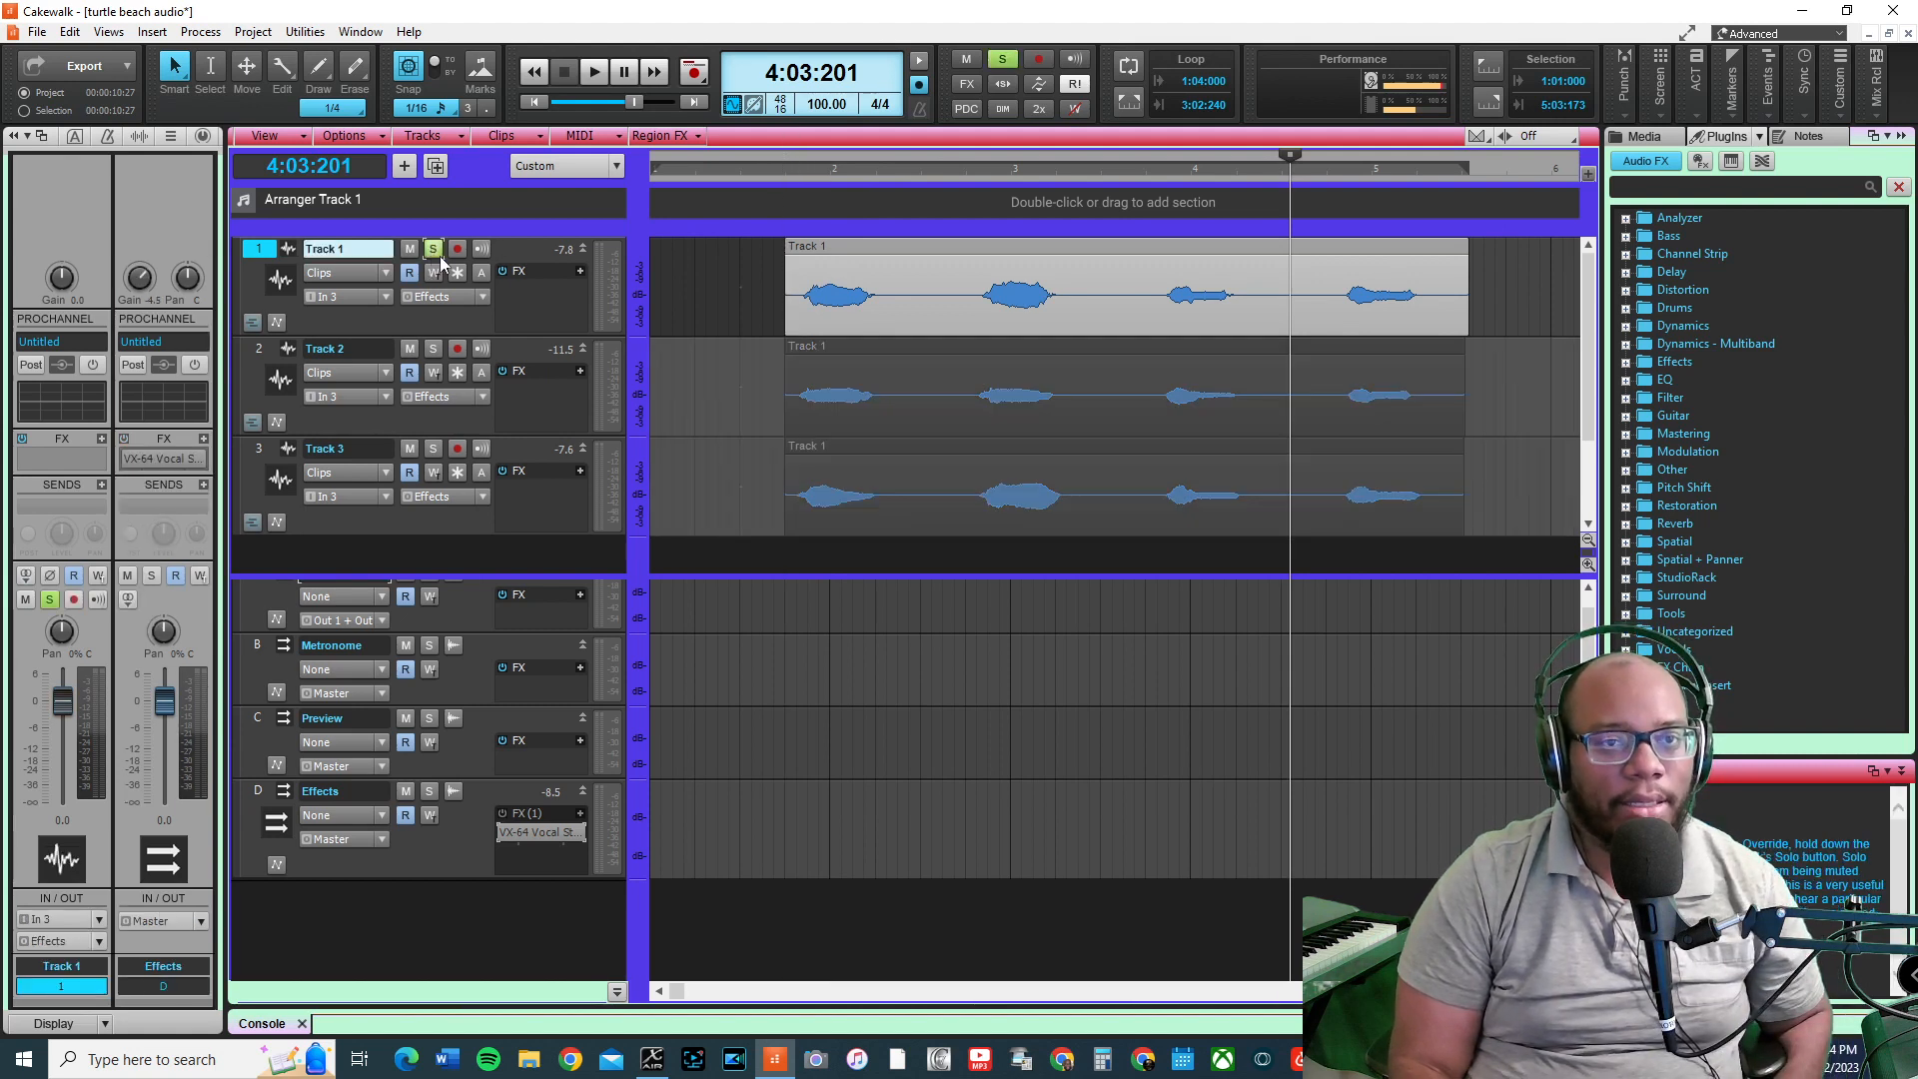
click(784, 182)
key(space)
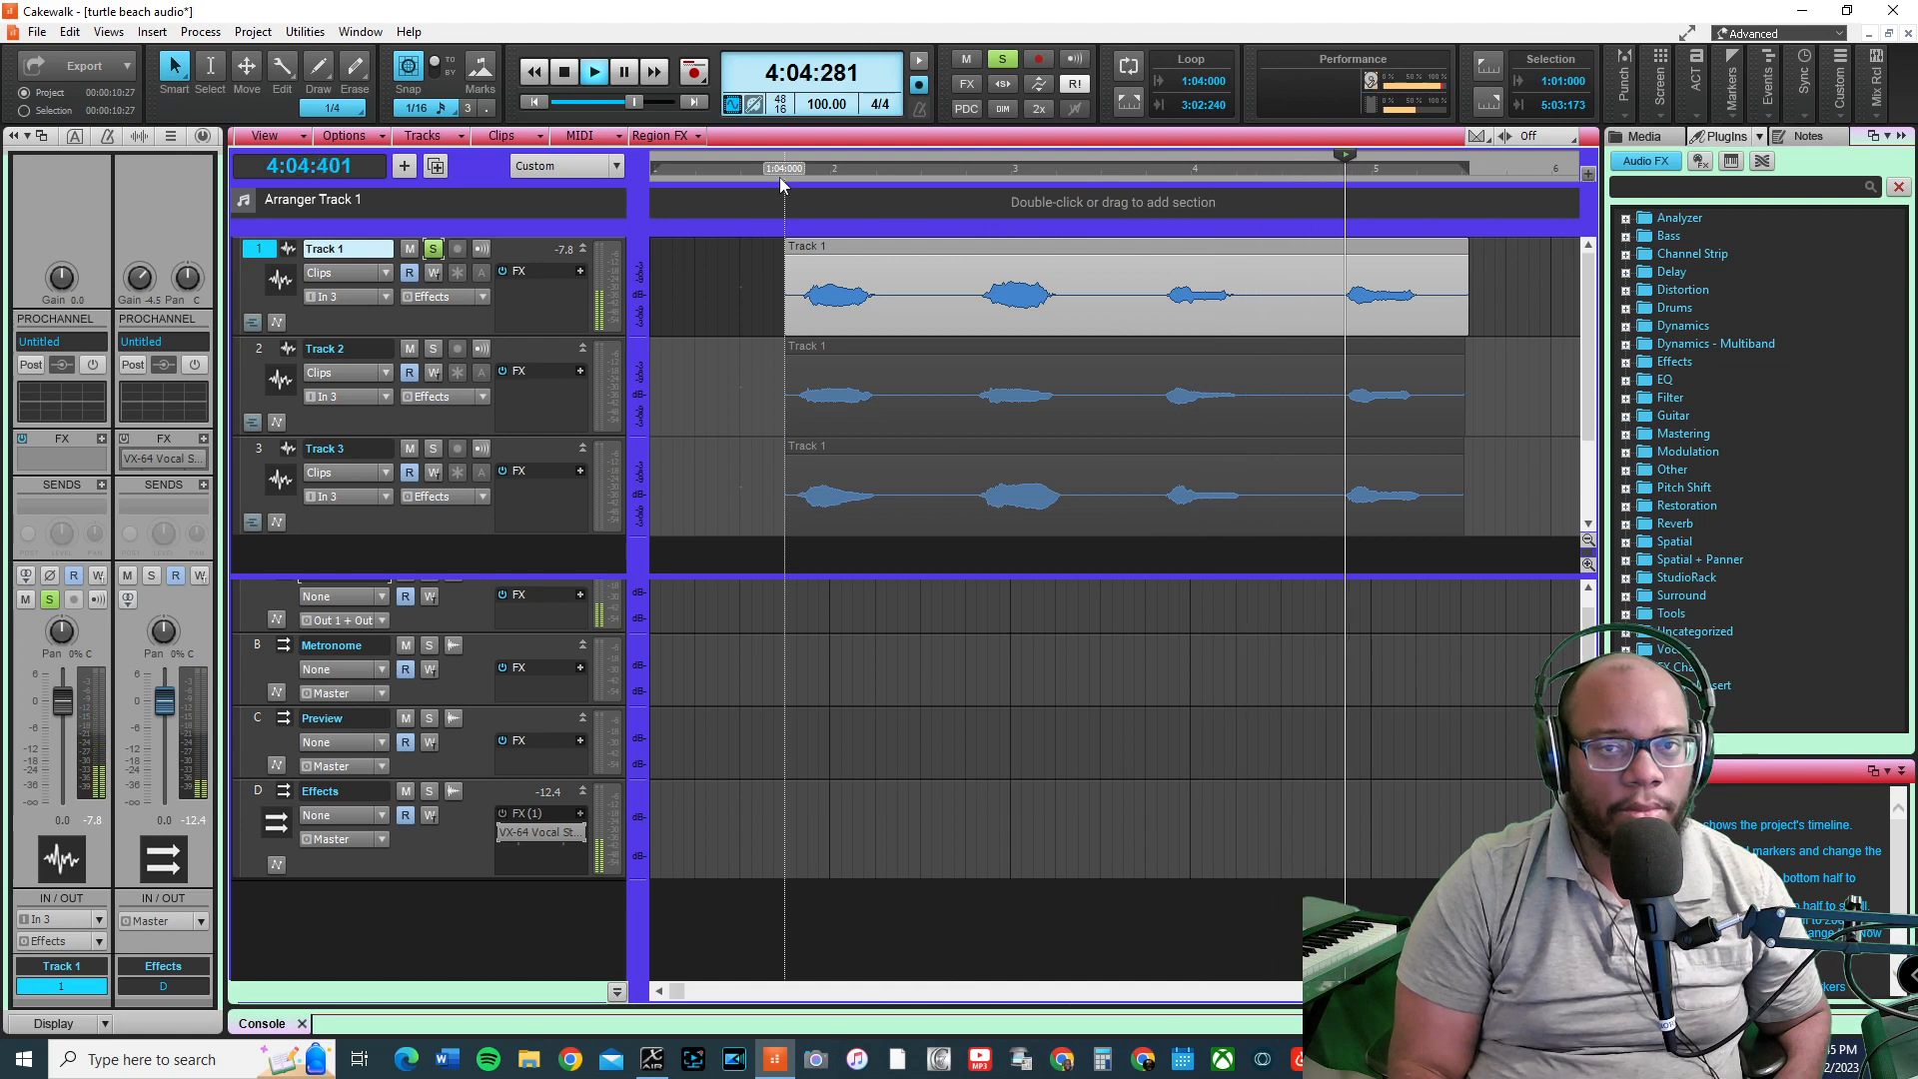
key(space)
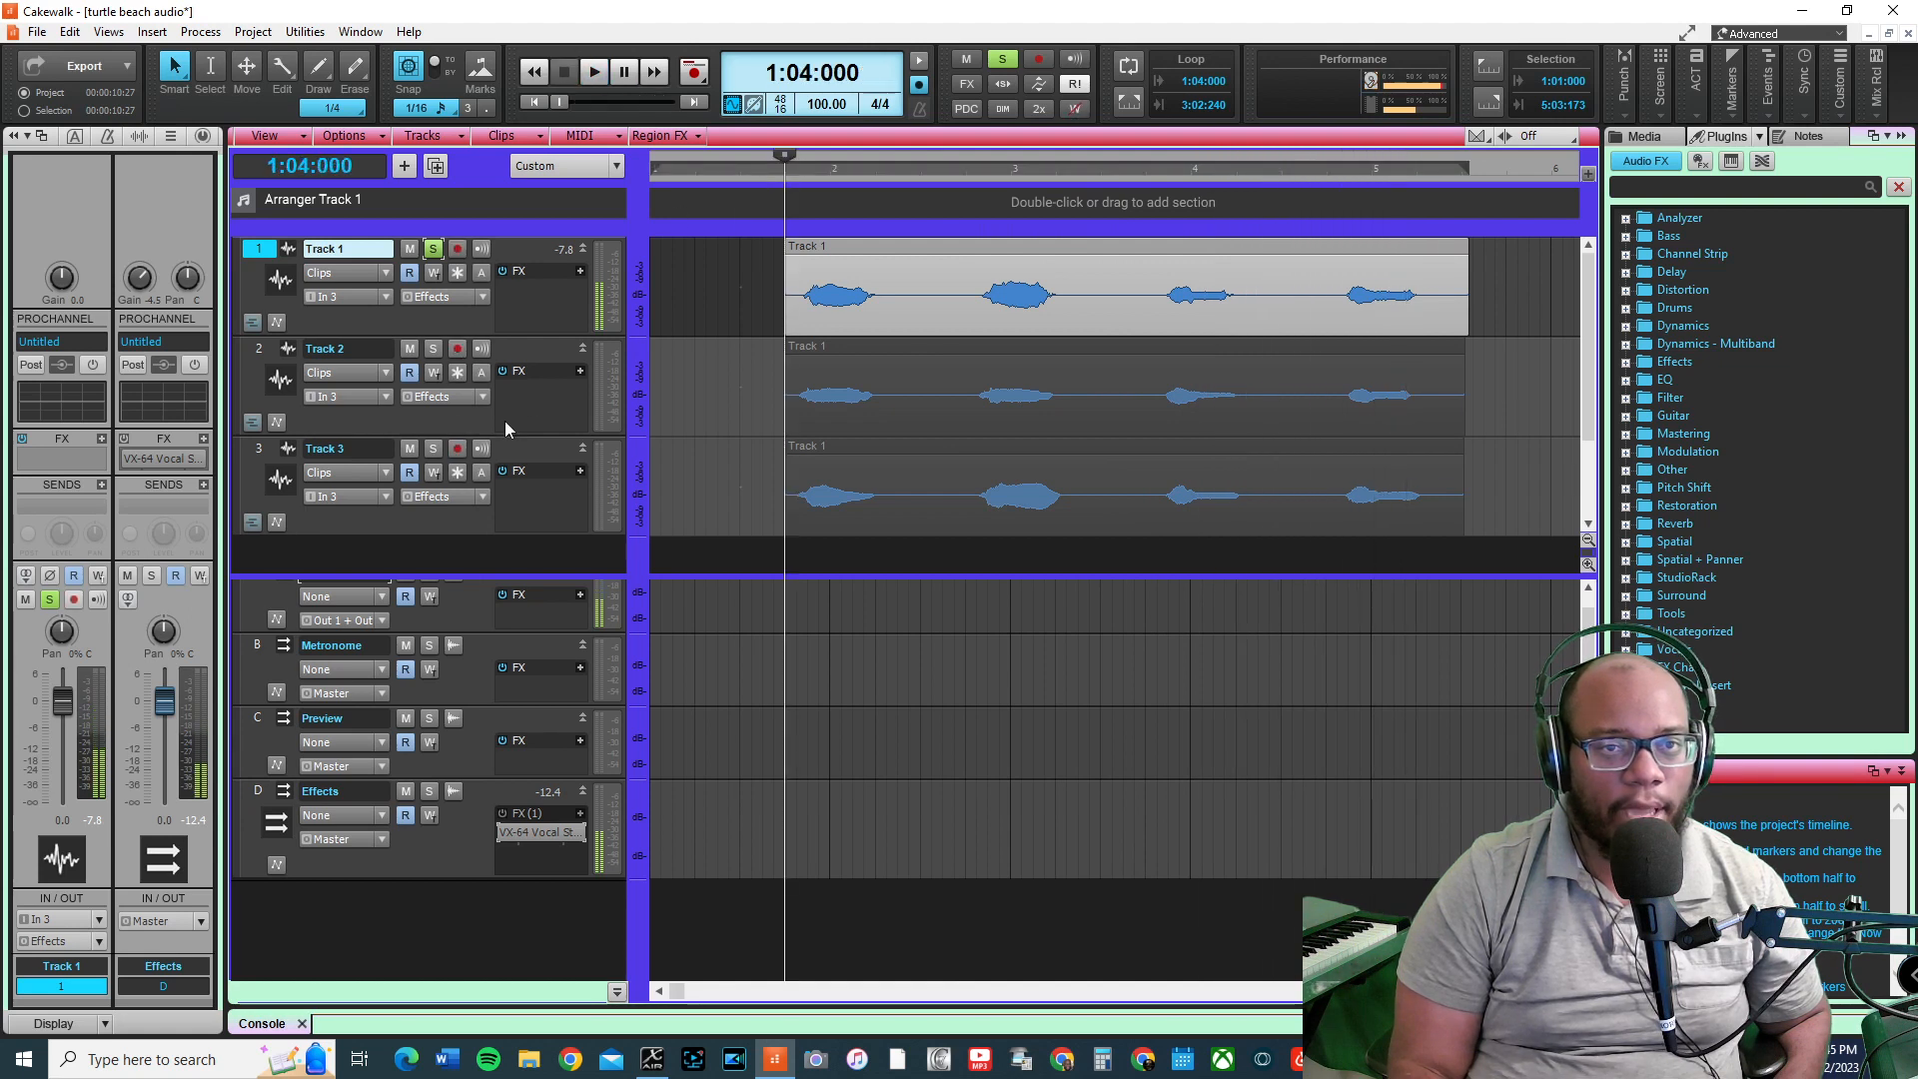
Solo Track 2 along with Track 1, play both back, and return the playhead to 1:04:000
click(432, 349)
key(space)
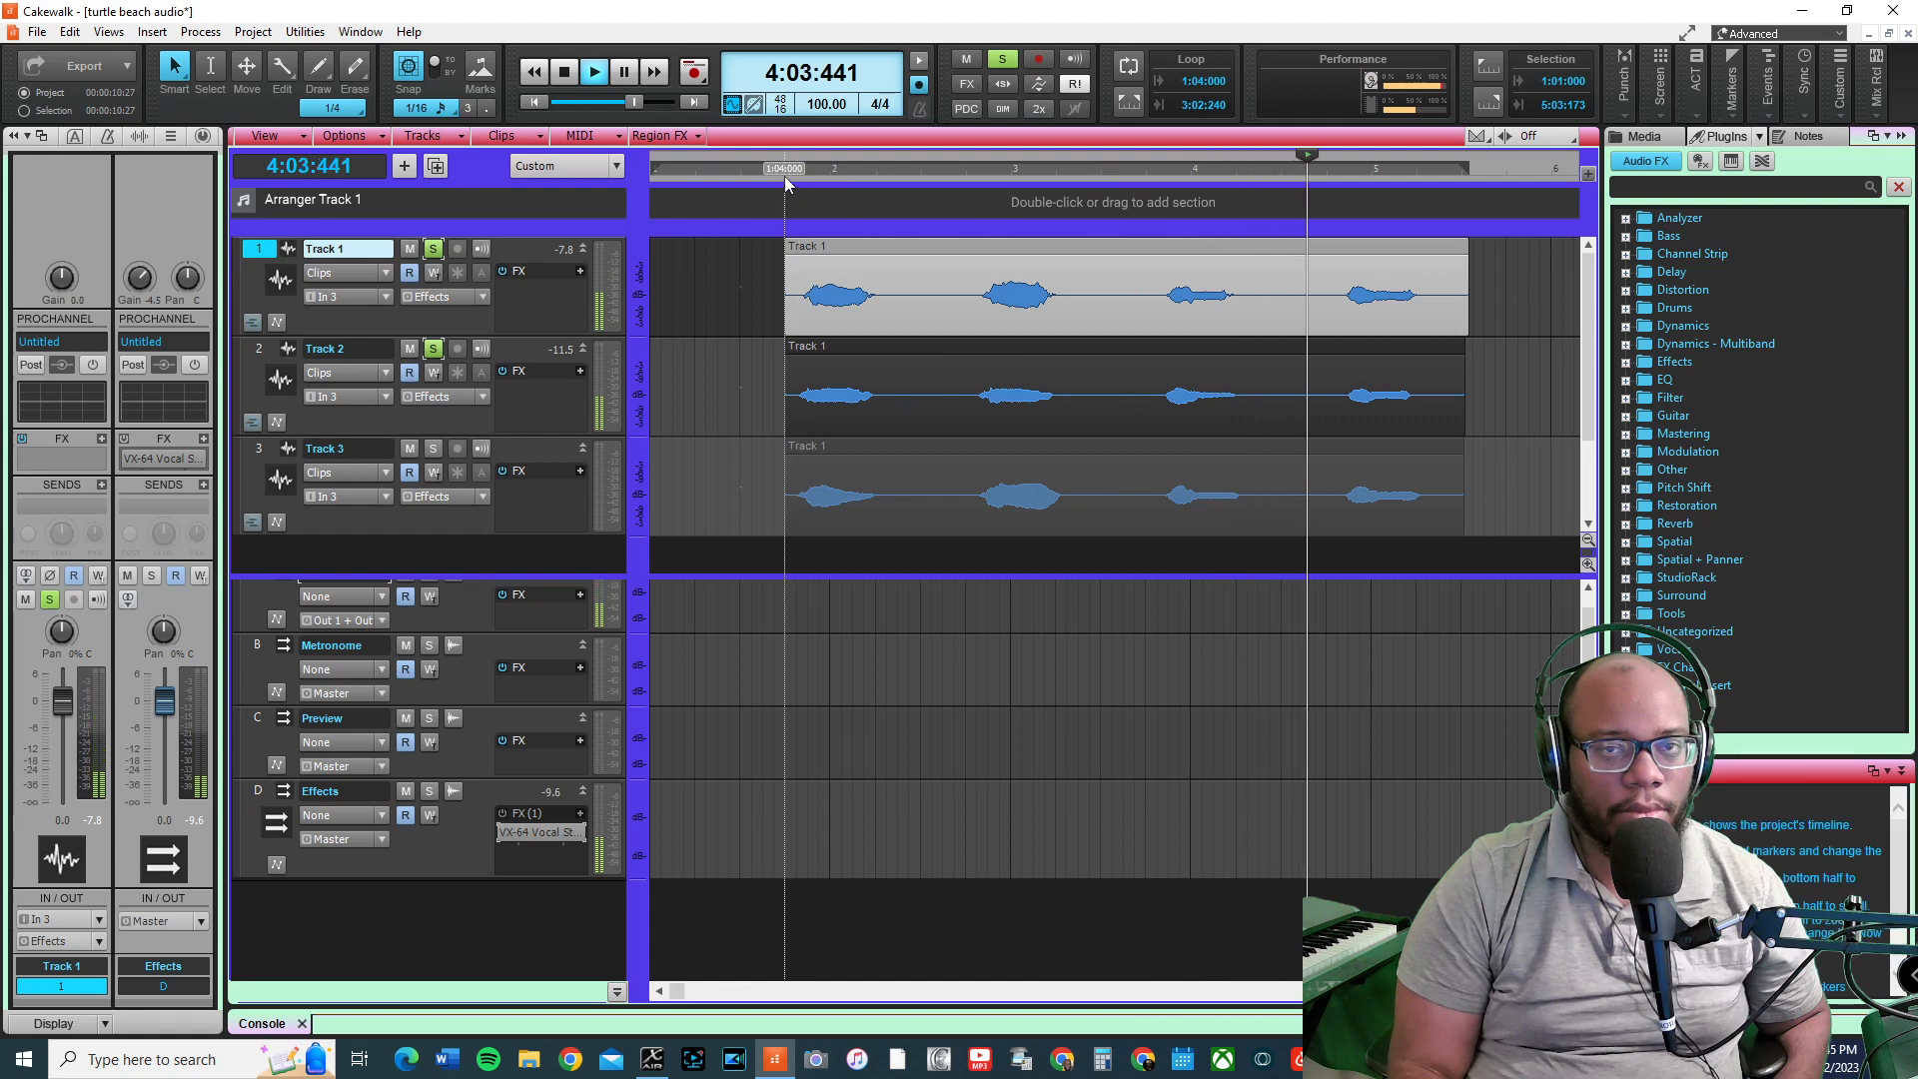
key(space)
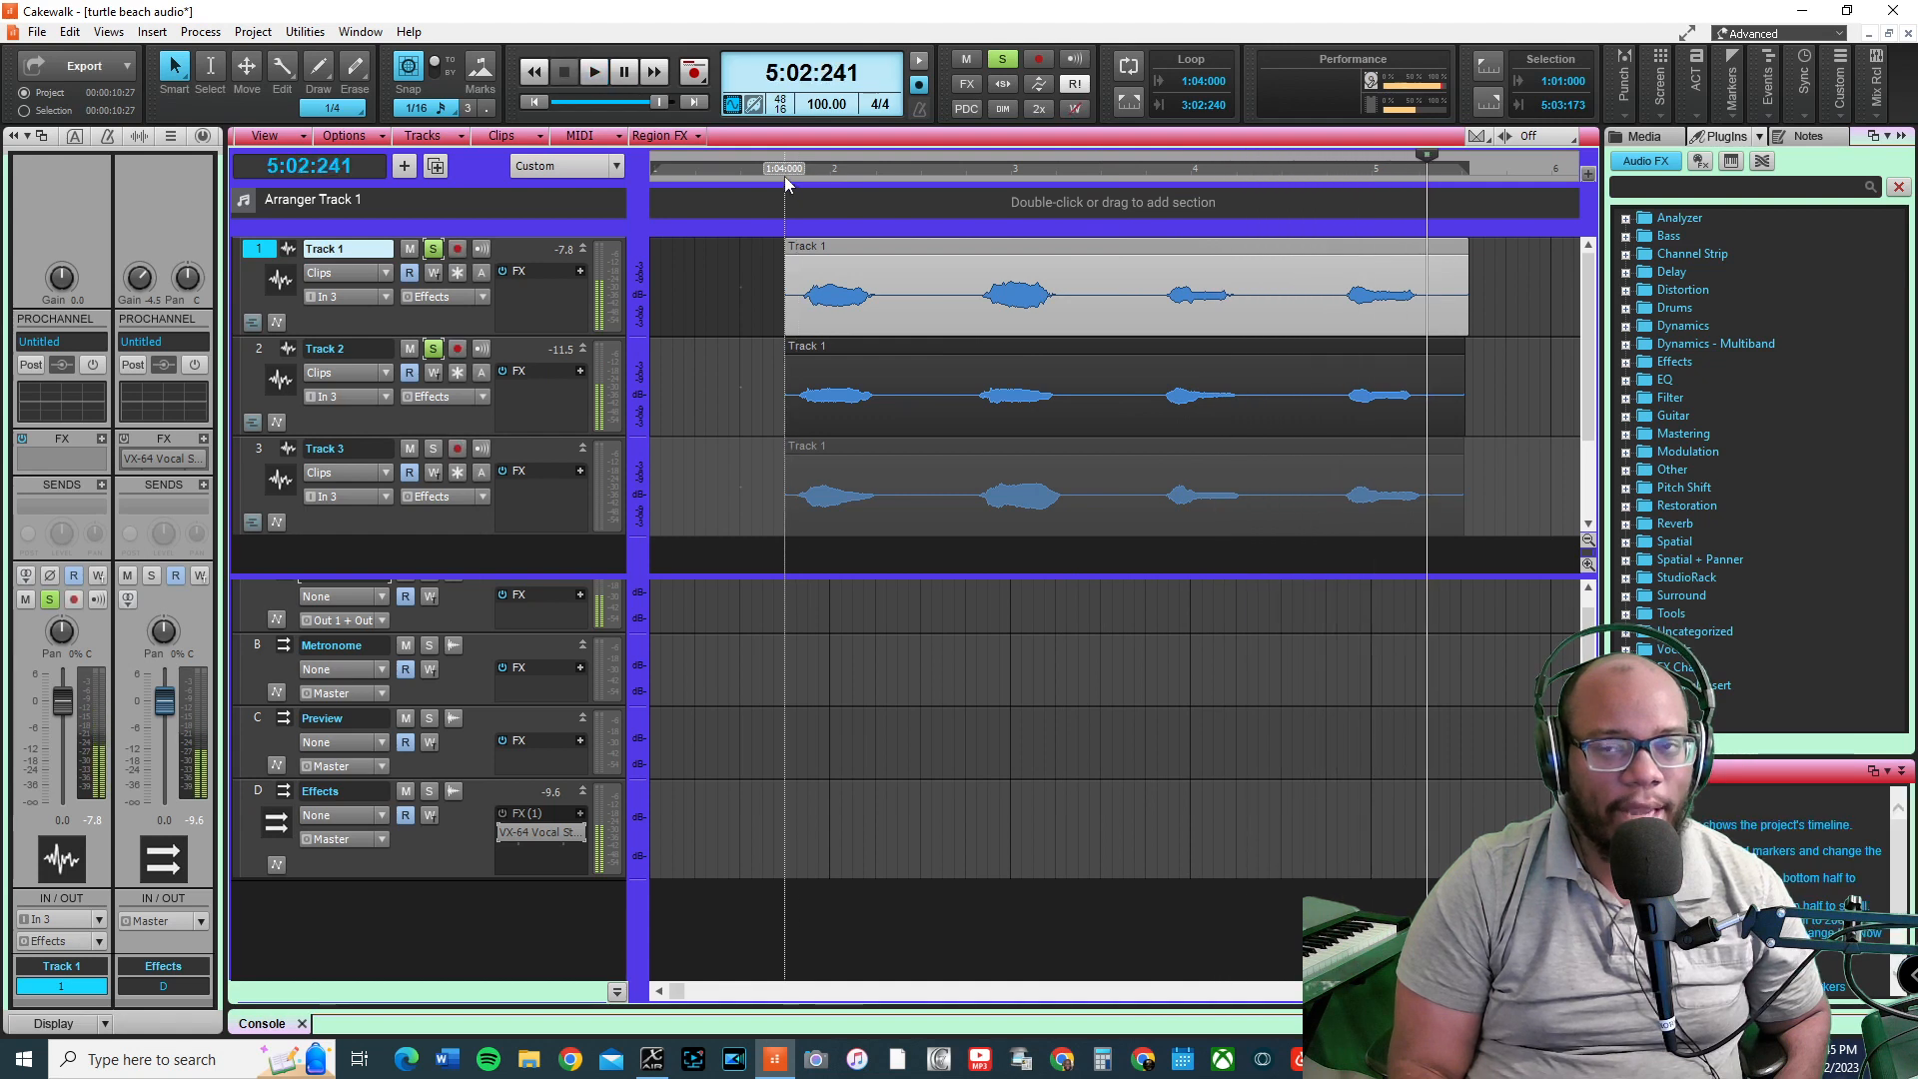
click(783, 176)
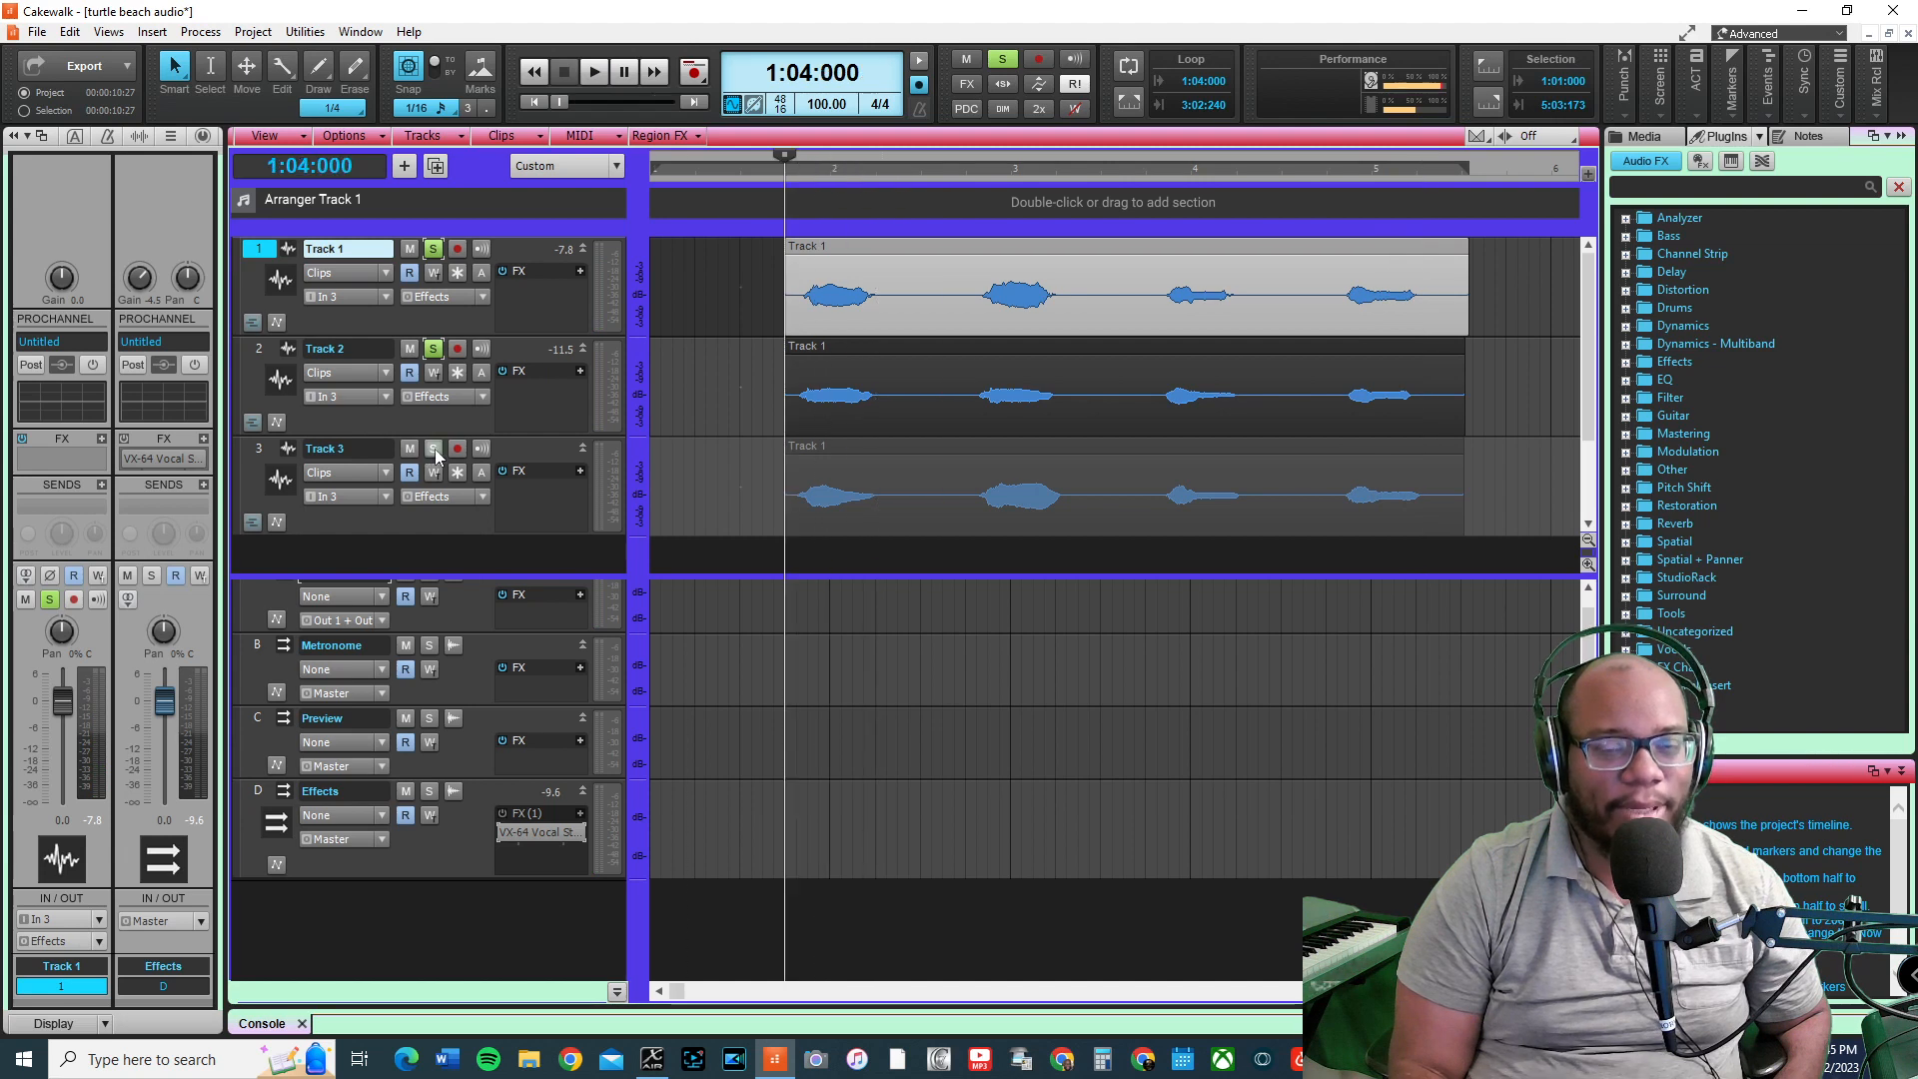
Solo Track 3 as well and listen to all three tracks together without effects
click(434, 451)
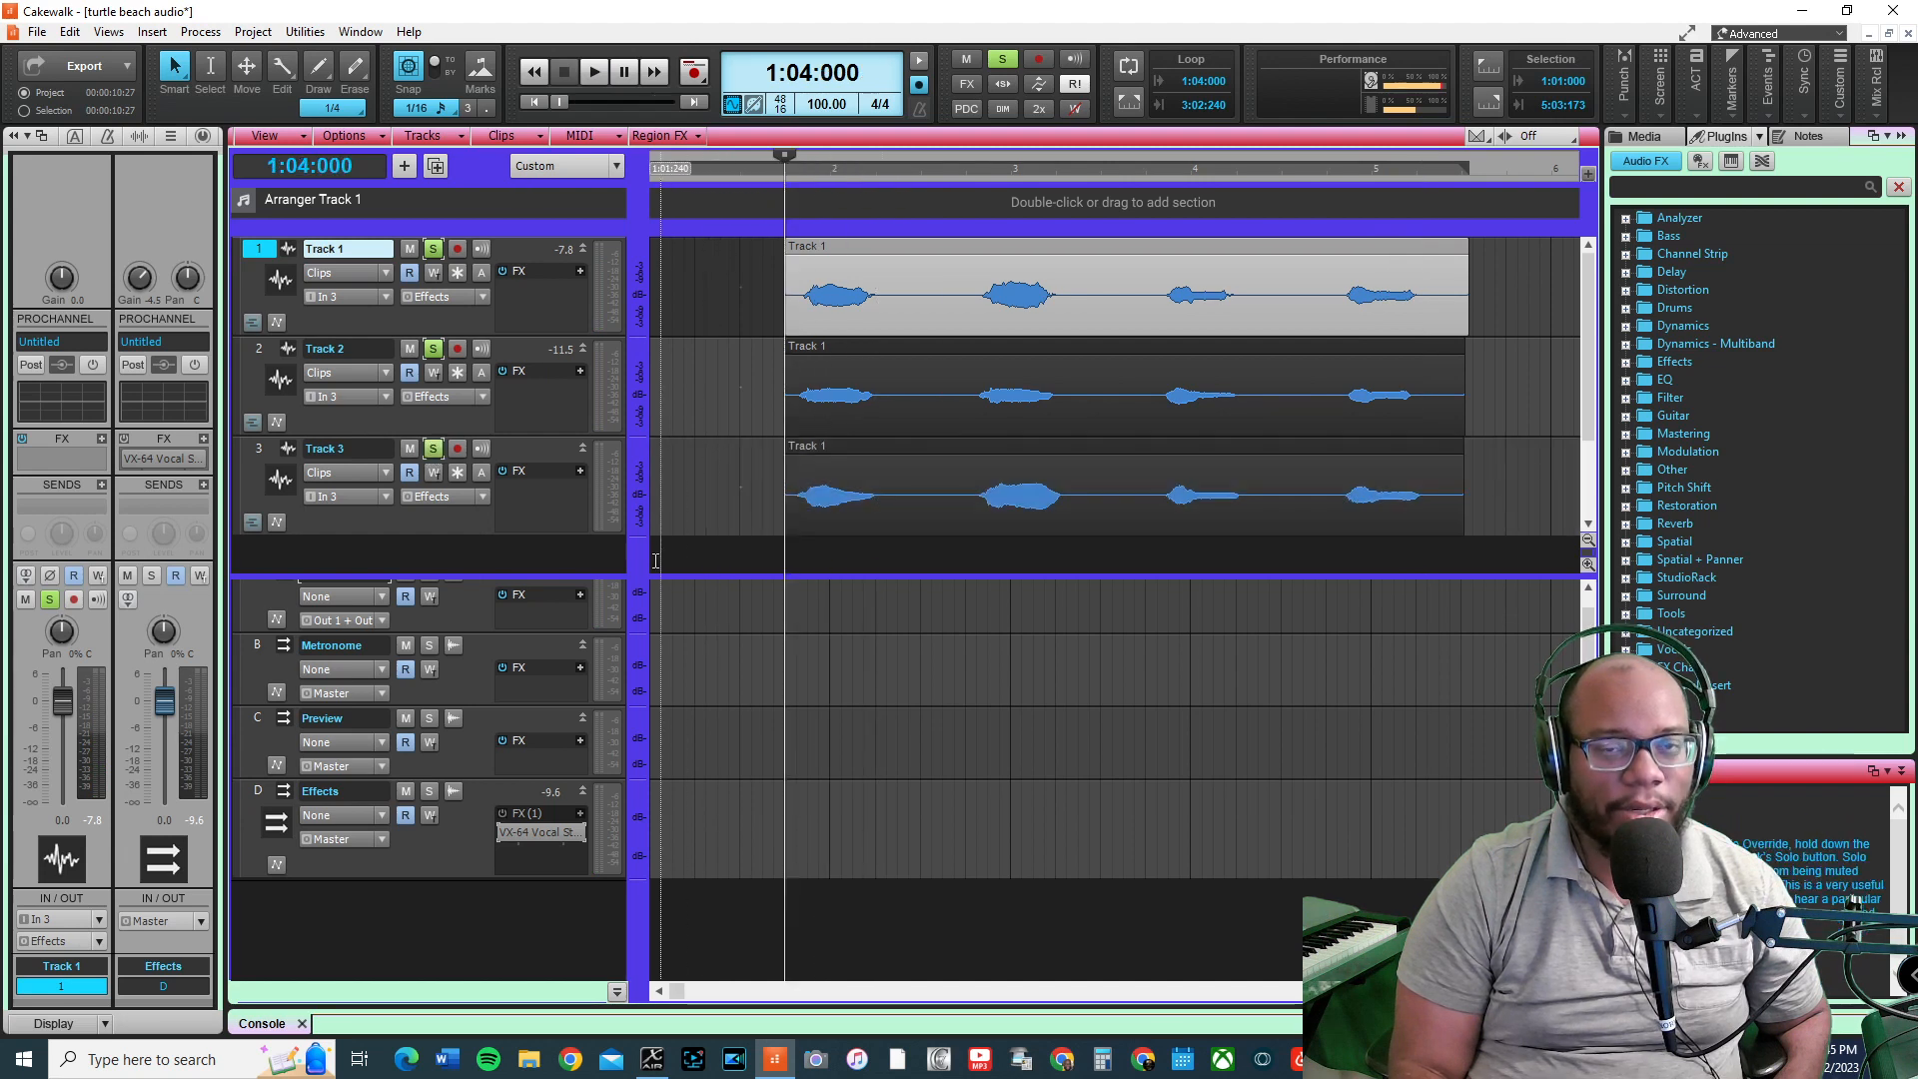
key(space)
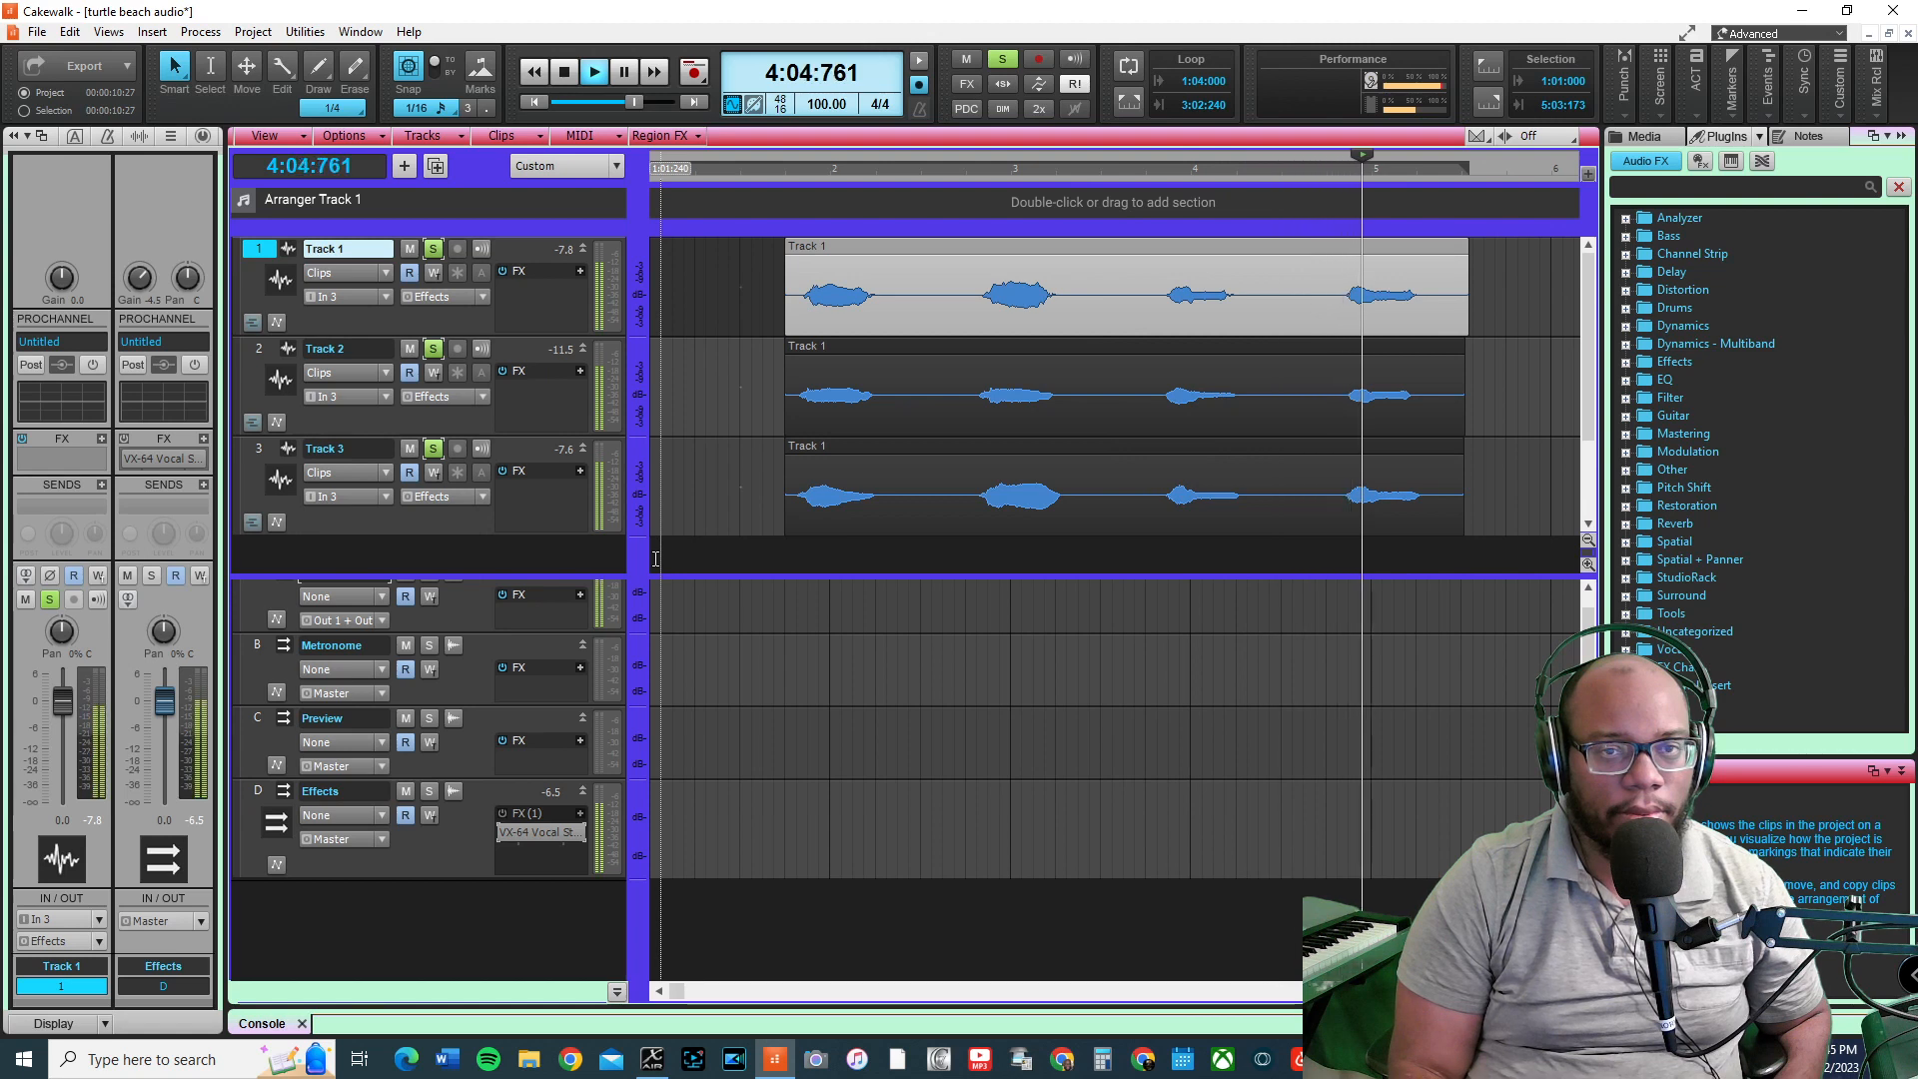
click(564, 72)
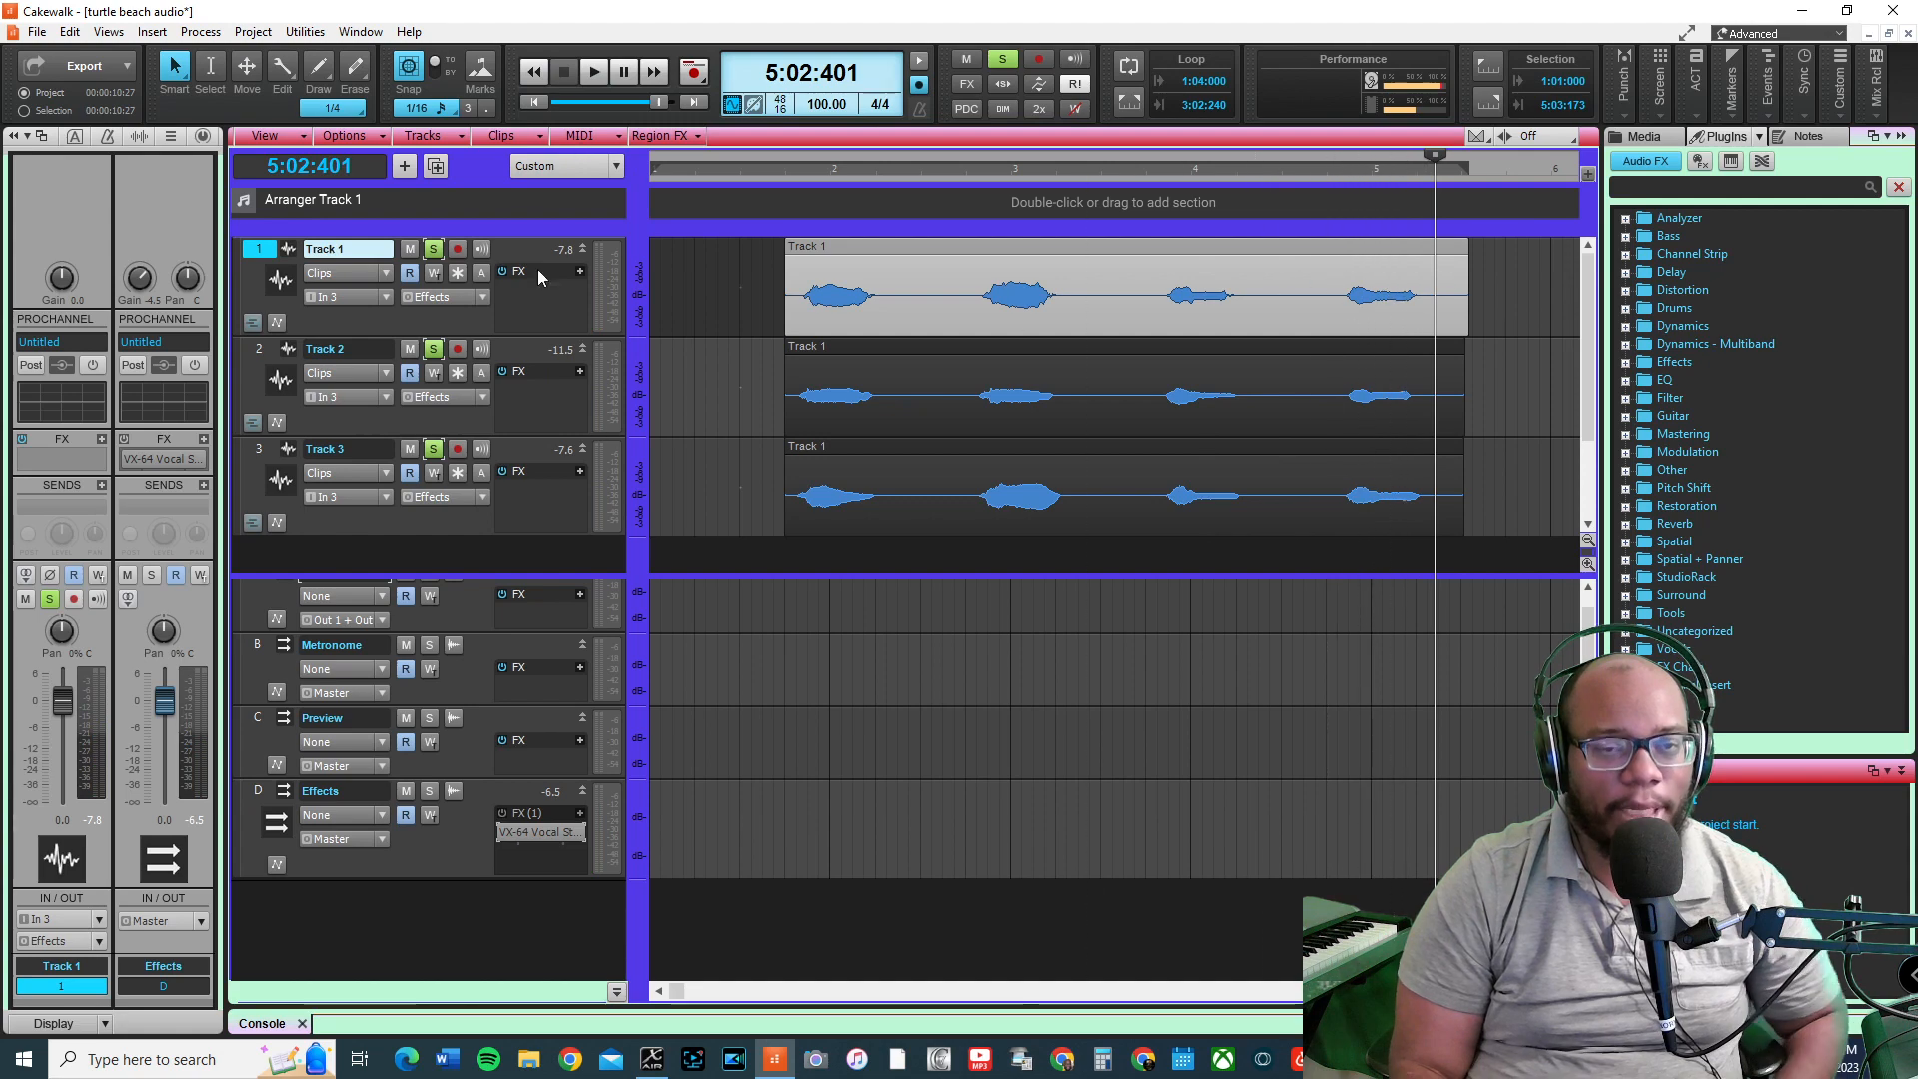
Check the vocal strip, re-enable the Effects bus's FX rack, and listen to all three tracks unsoloed through it
double_click(563, 836)
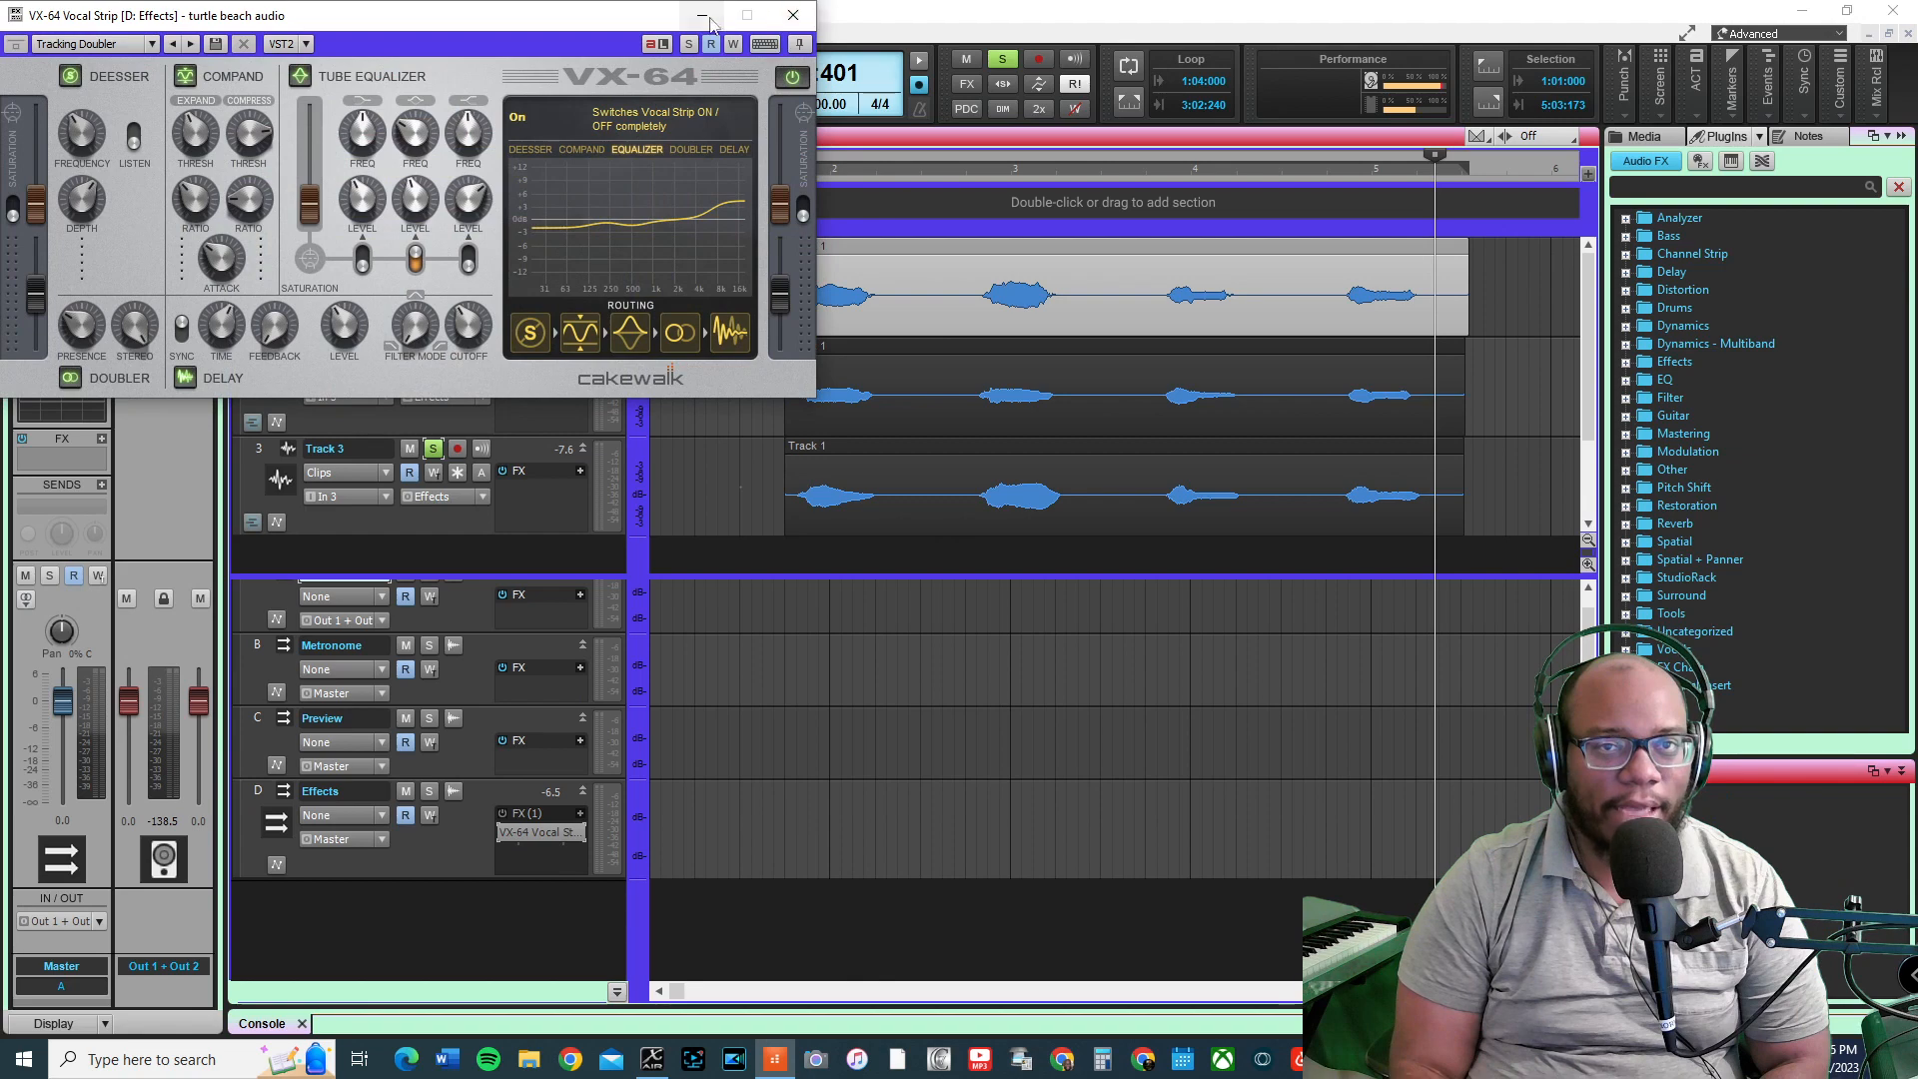
click(712, 18)
click(504, 833)
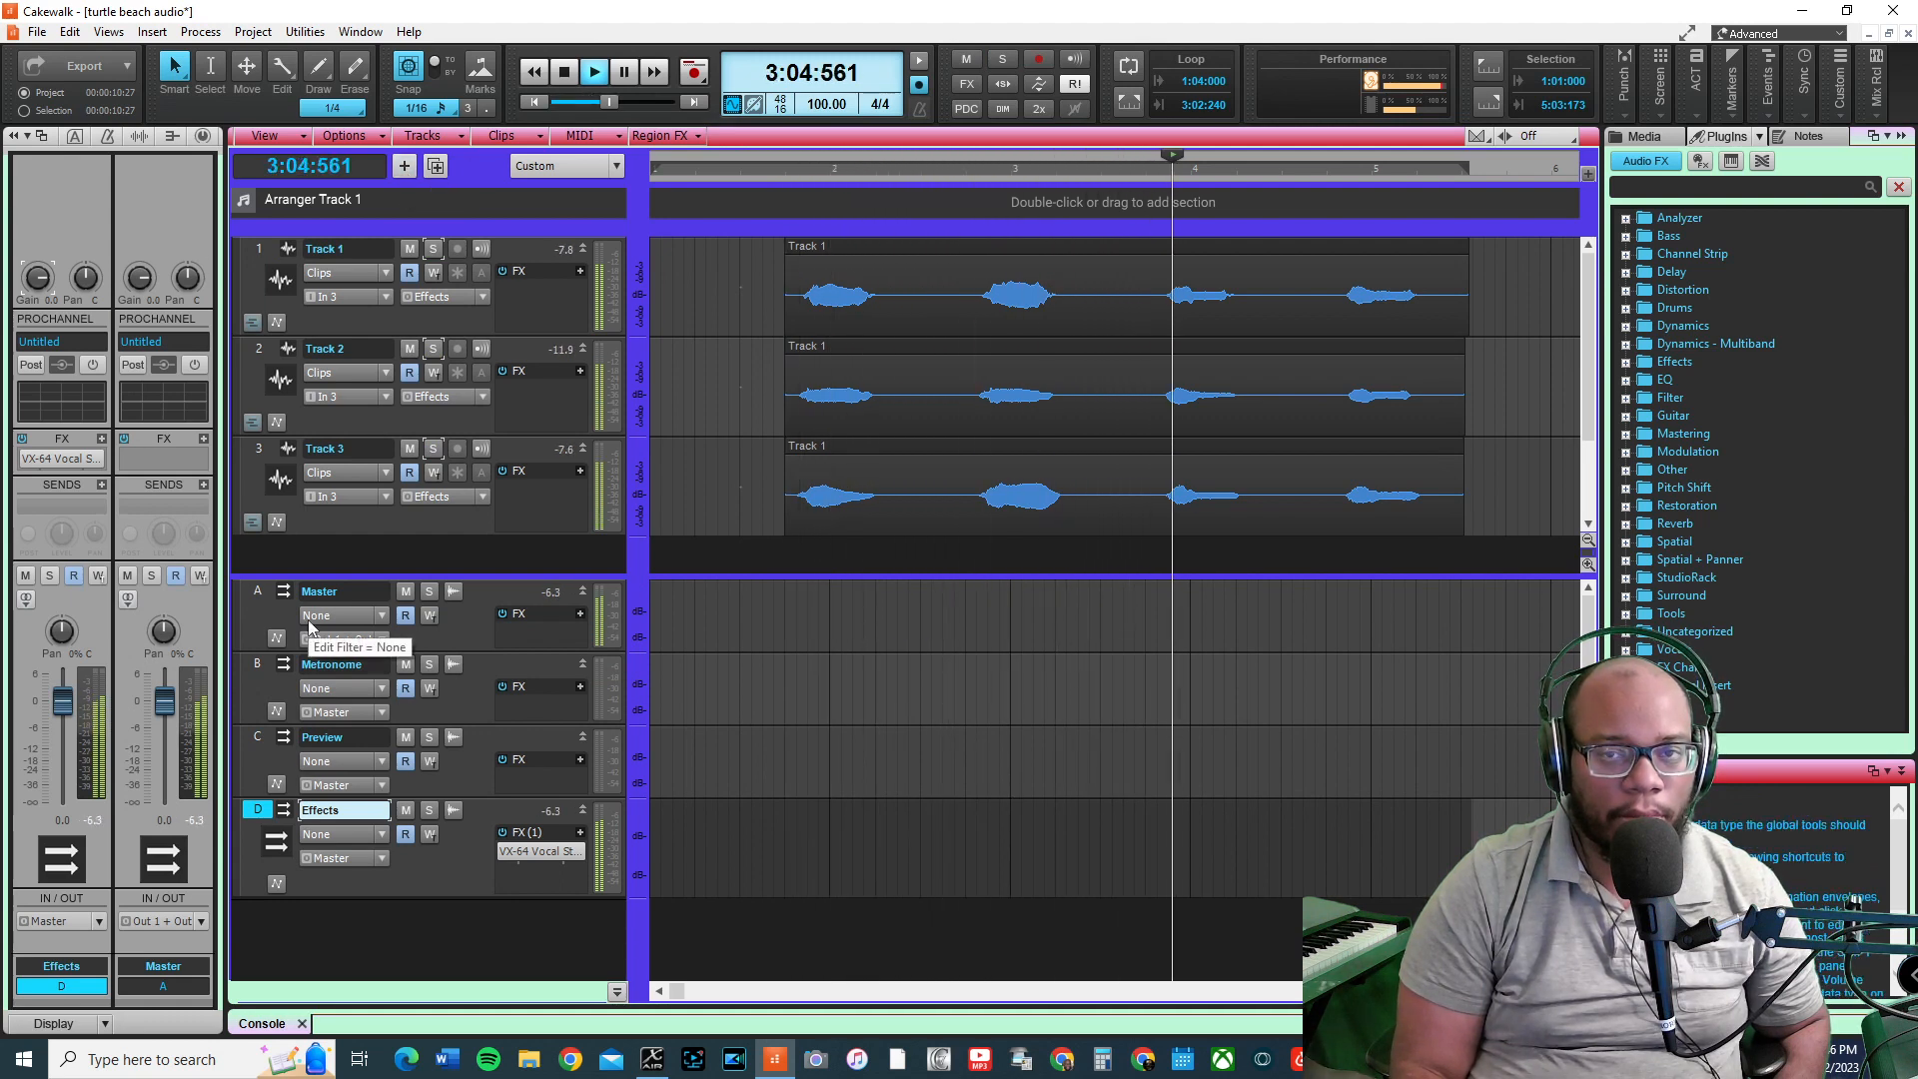
key(space)
click(268, 452)
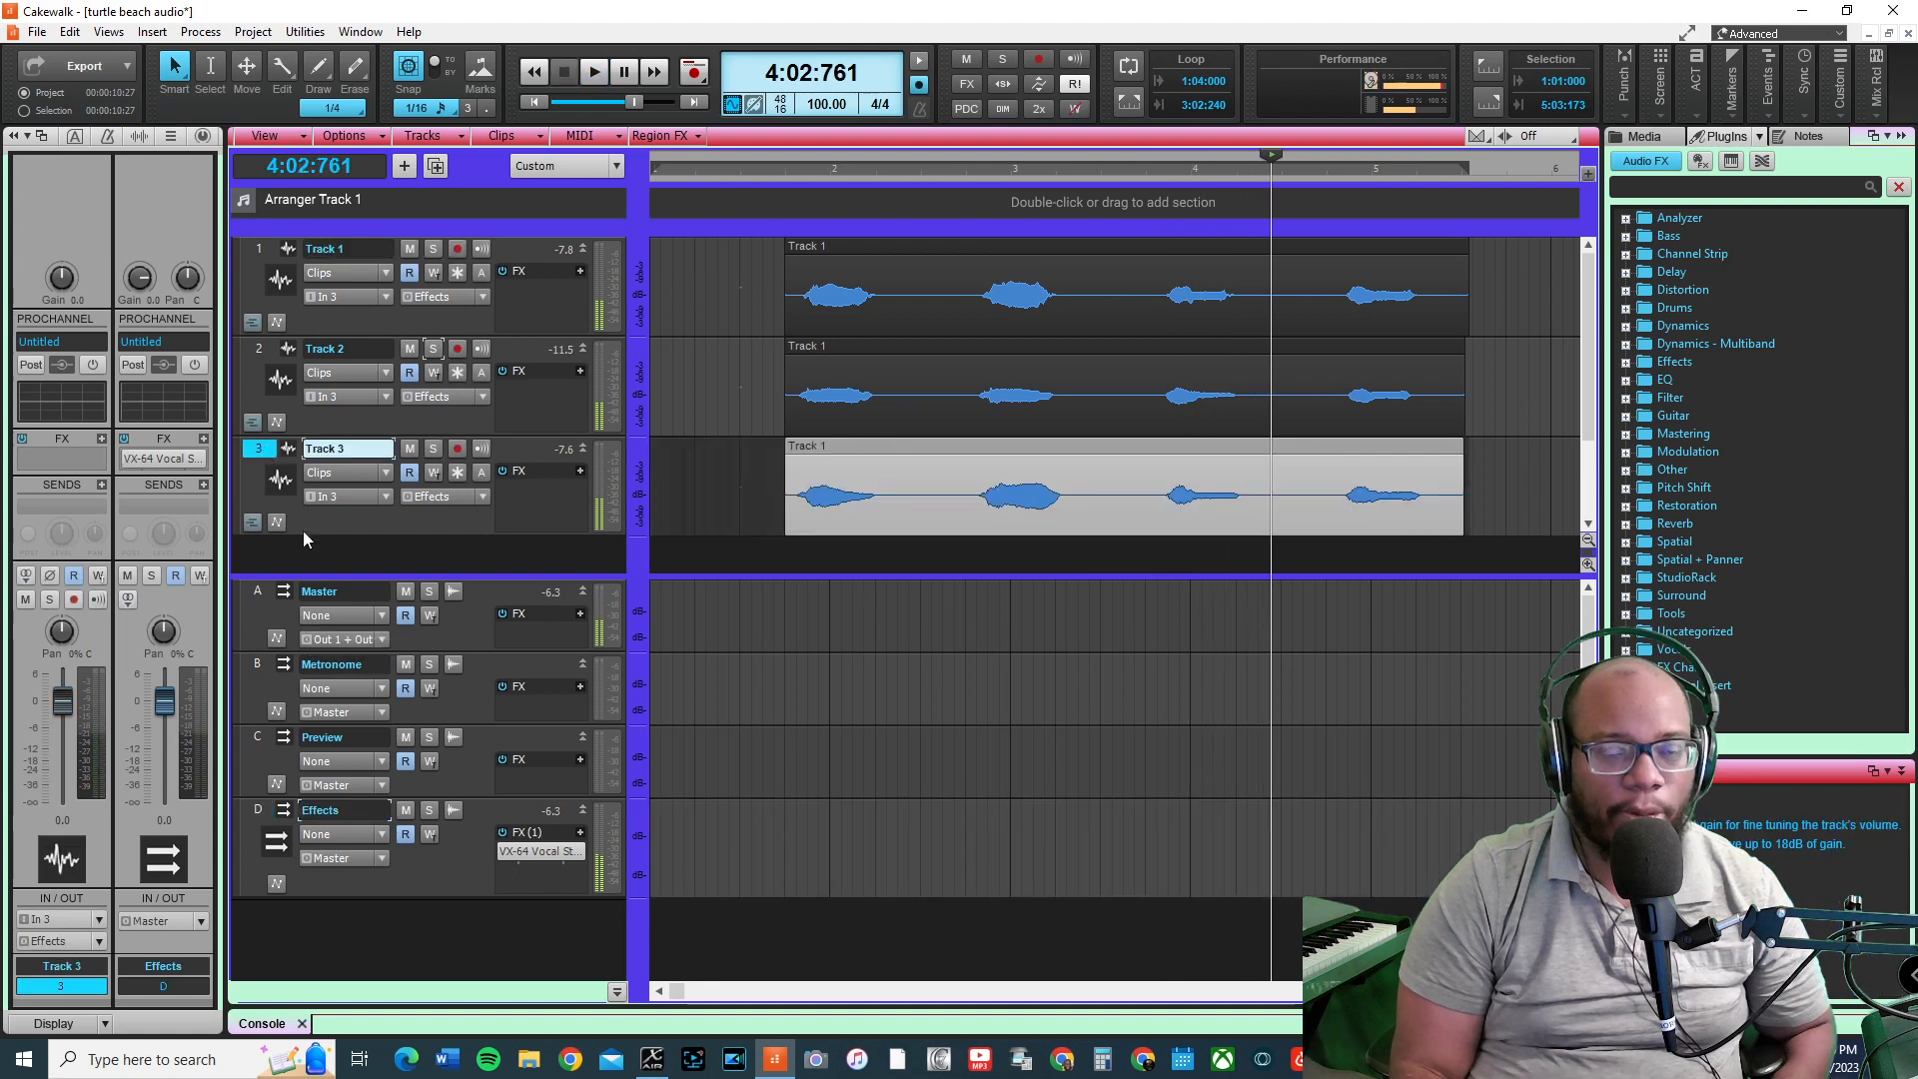